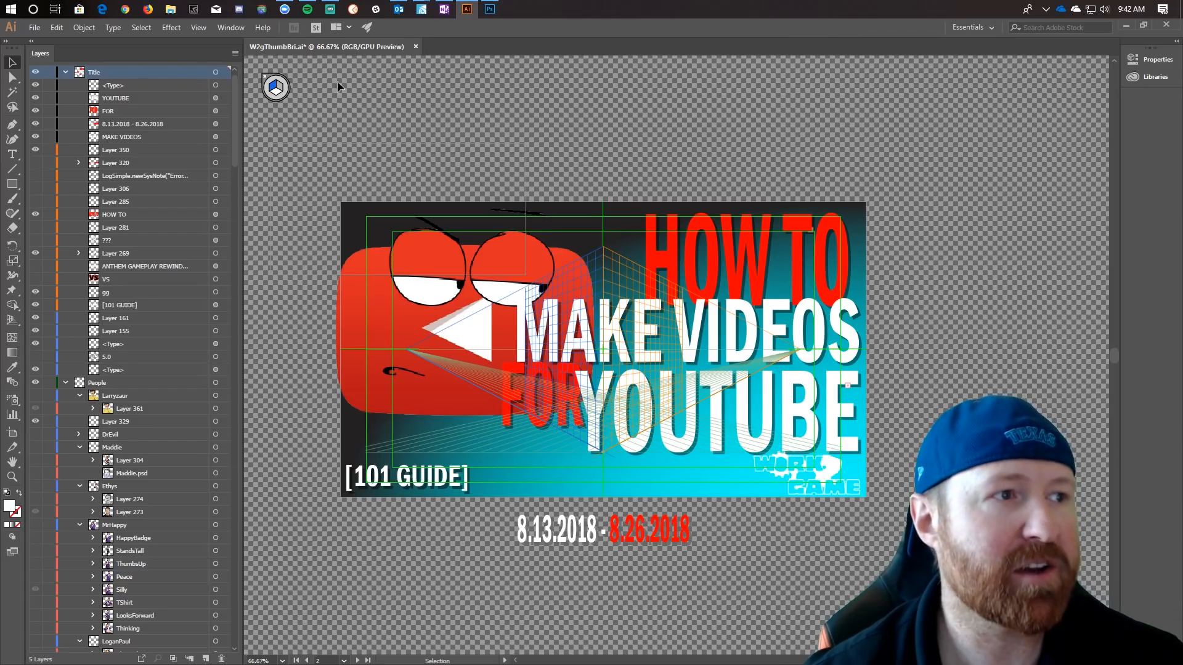
Collapse the Title, People, Subjects and Background layer groups so only the main layers are listed.
scroll(234, 138, down, 2)
drag(234, 140, 287, 83)
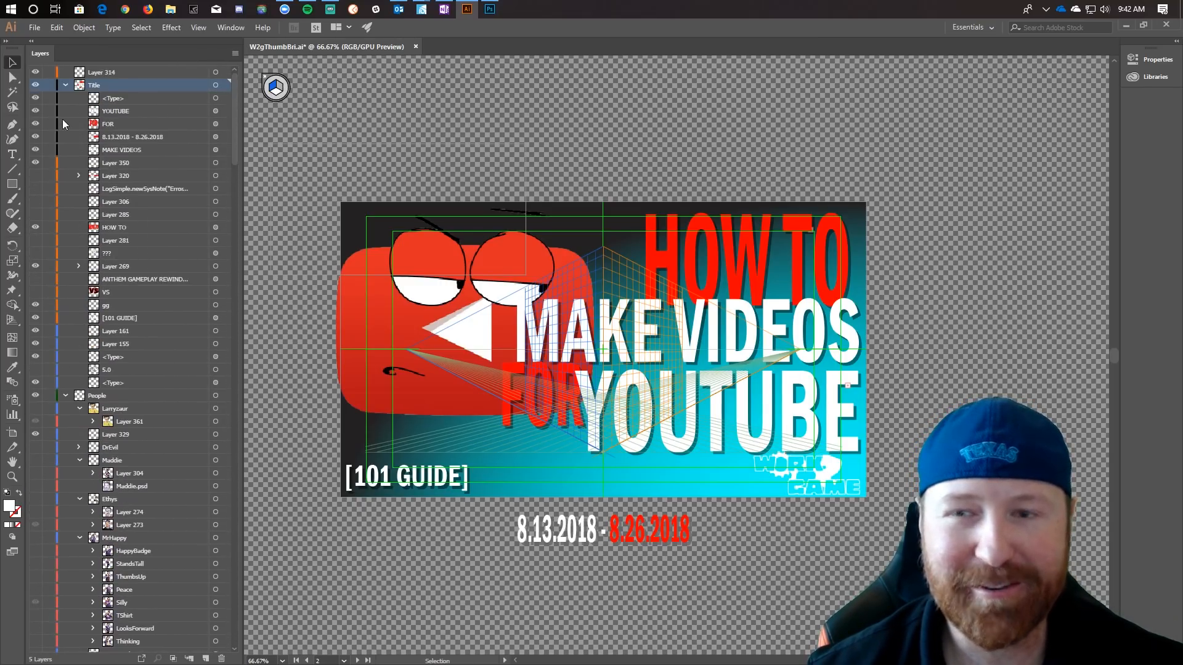
click(65, 85)
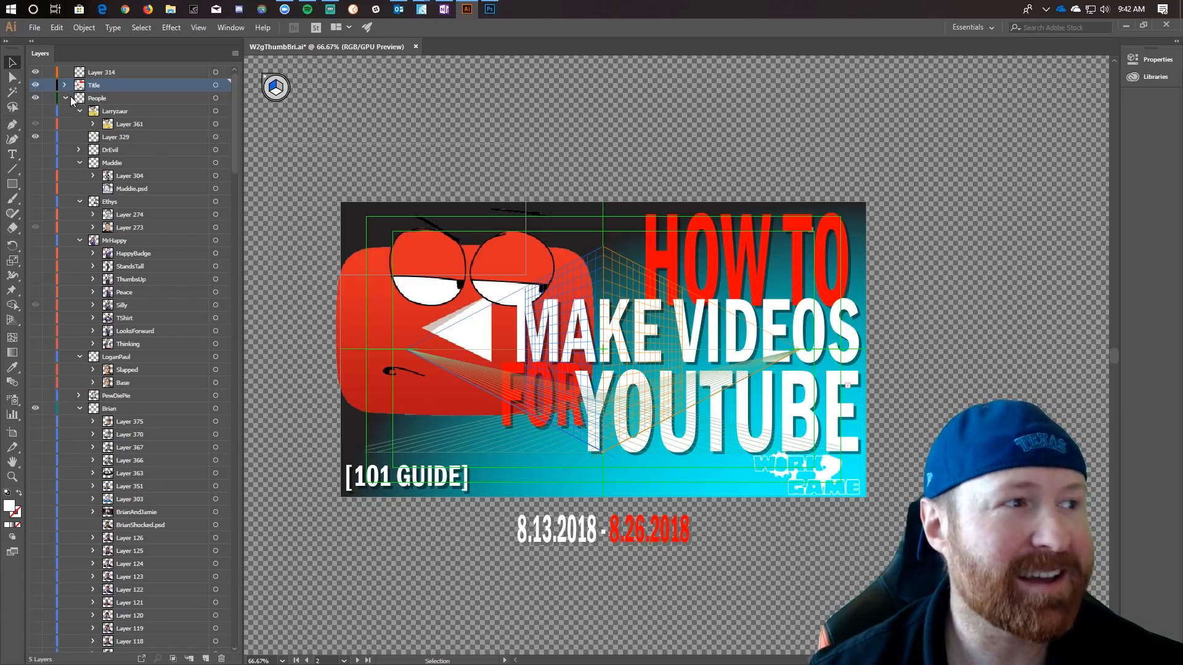
click(65, 98)
click(65, 111)
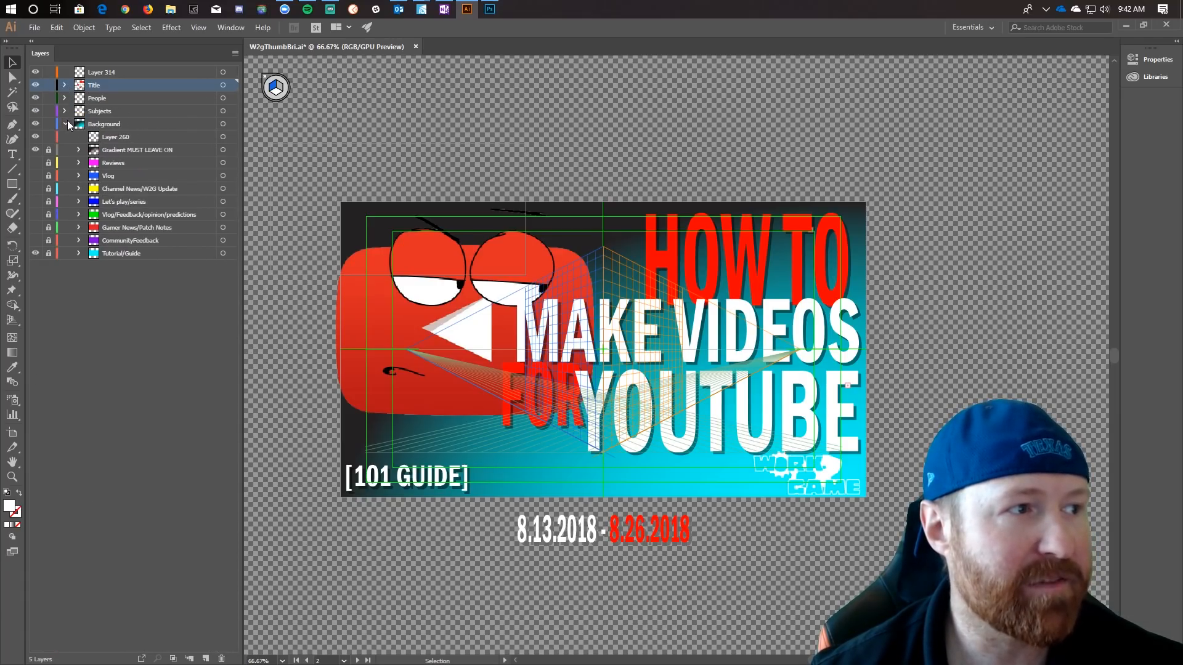
click(65, 124)
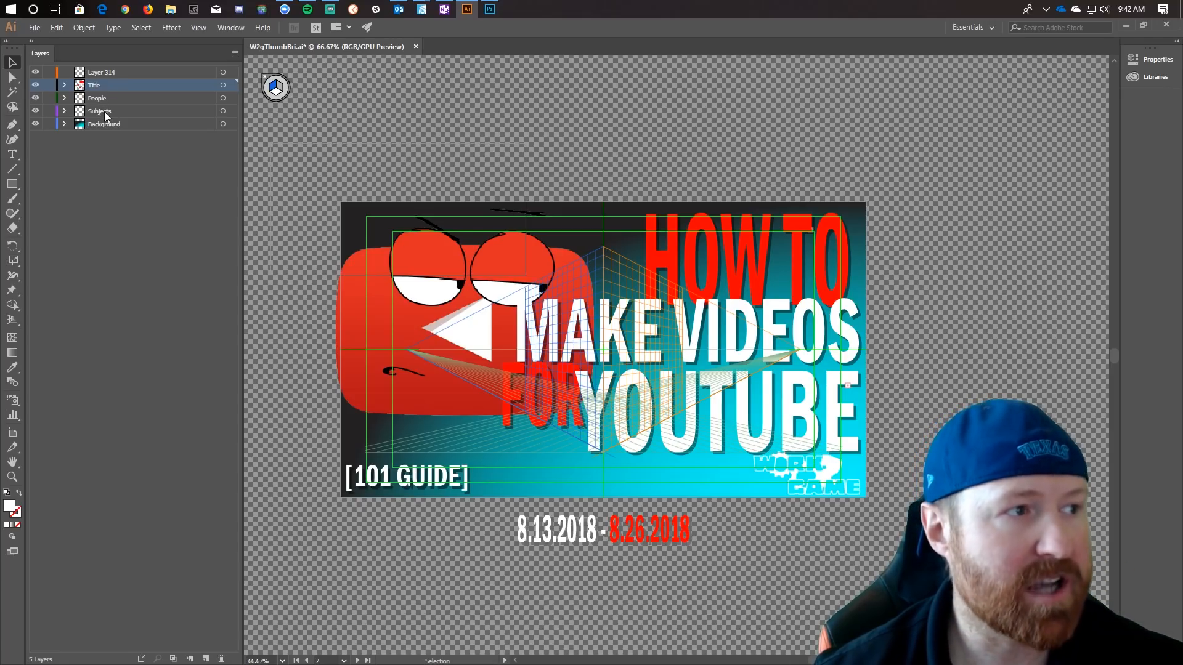
Preview the CommunityFeedback, Gamer News/Patch Notes and Vlog/Feedback backgrounds one at a time, and restore the Tutorial/Guide background.
click(65, 124)
click(35, 253)
click(34, 241)
click(35, 240)
click(34, 229)
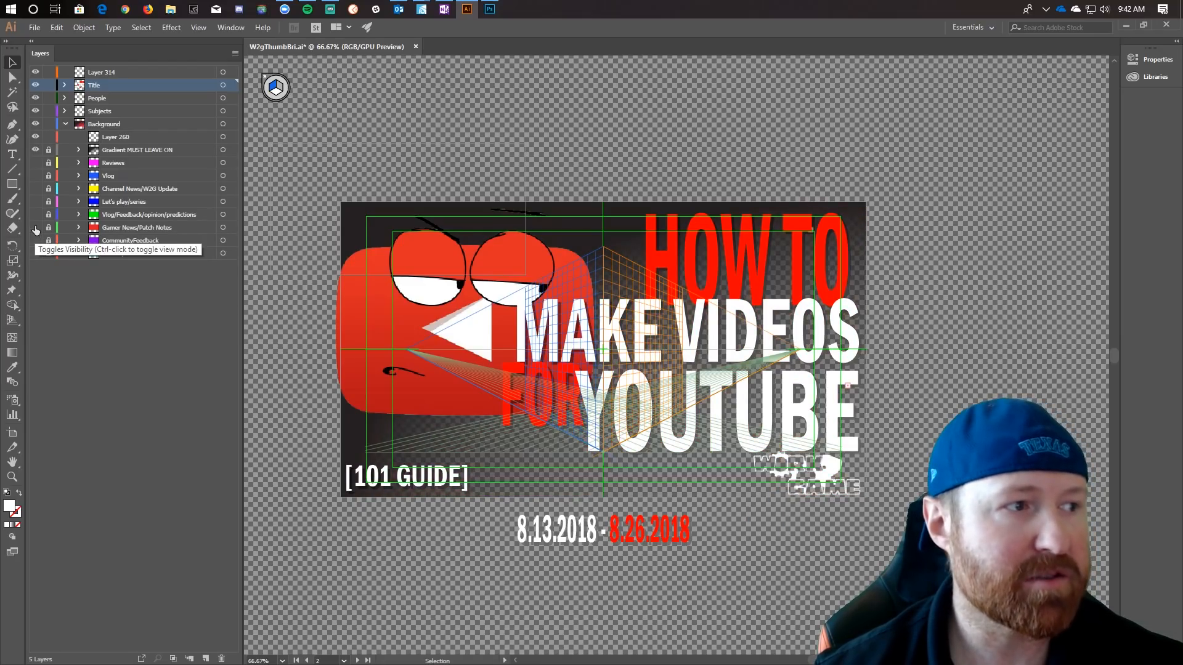
click(36, 225)
click(35, 214)
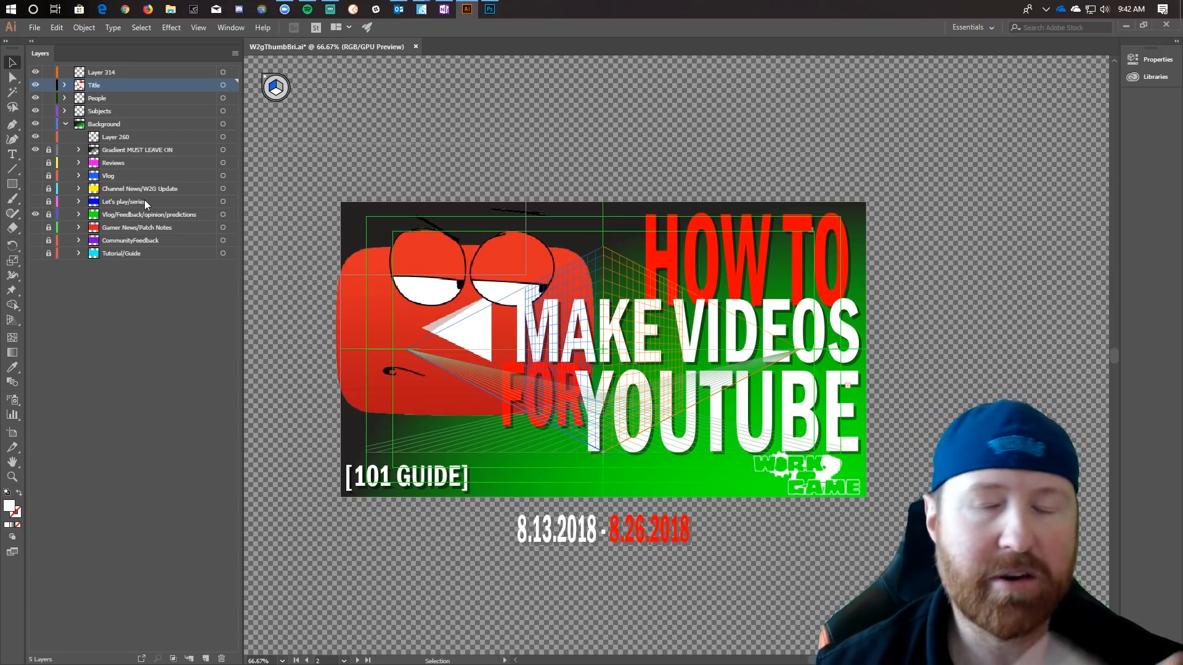
click(35, 215)
click(35, 253)
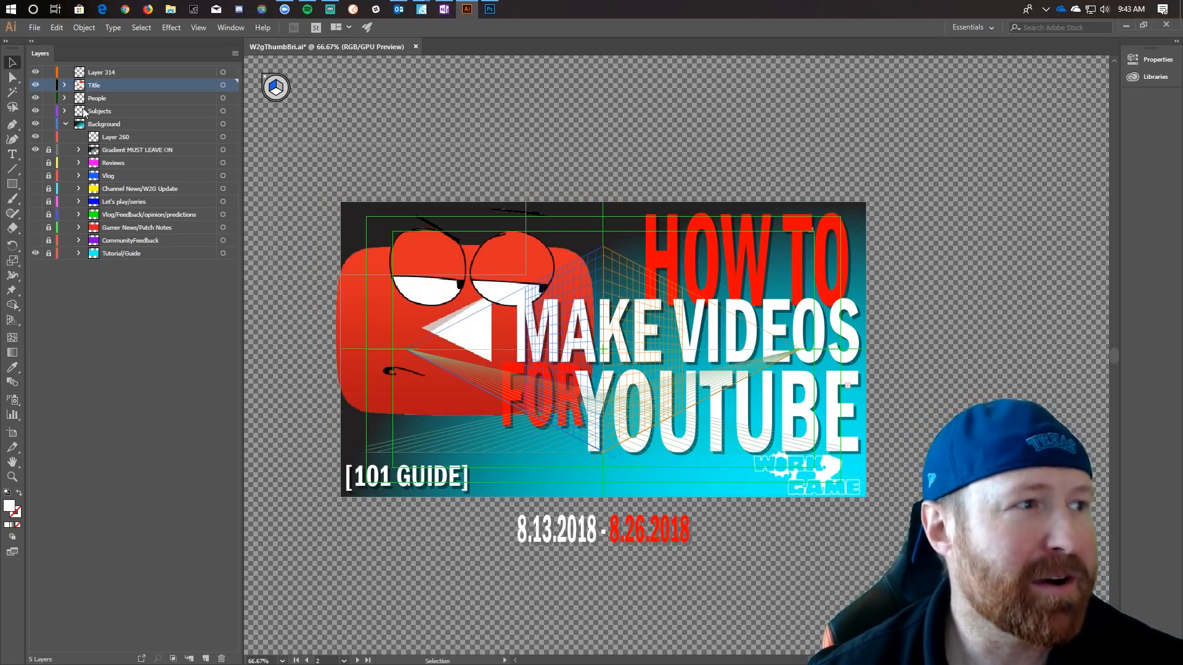
Show the portrait on Layer 351 in the People group and move it left over the red cartoon character.
click(65, 97)
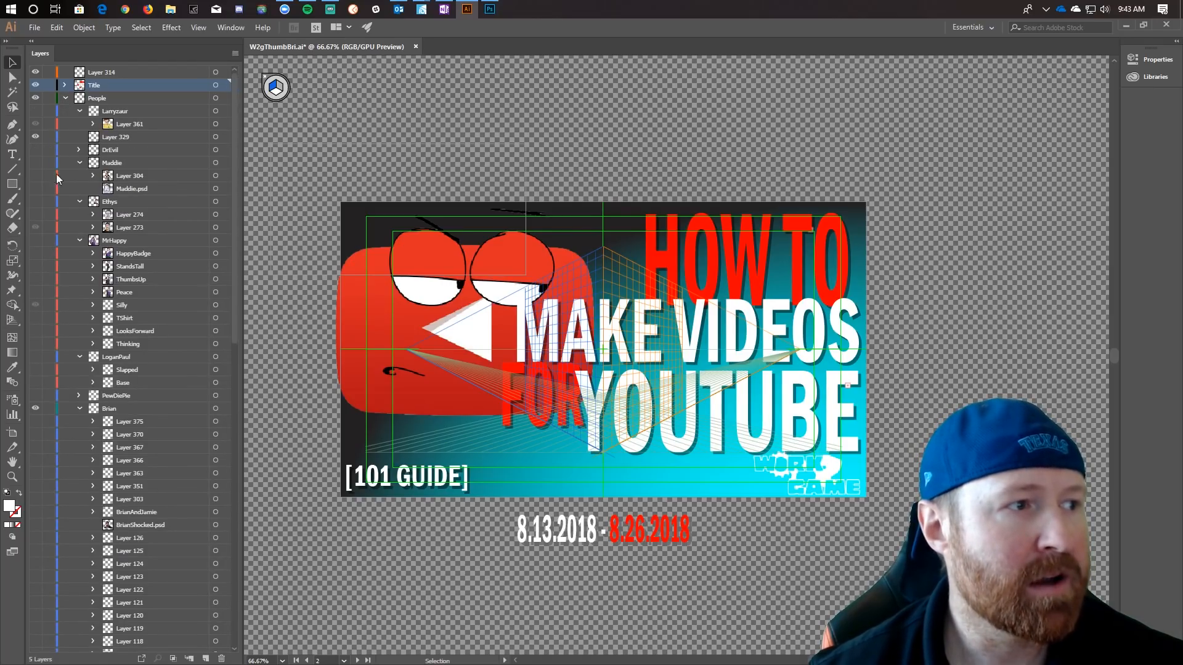
scroll(43, 342, down, 3)
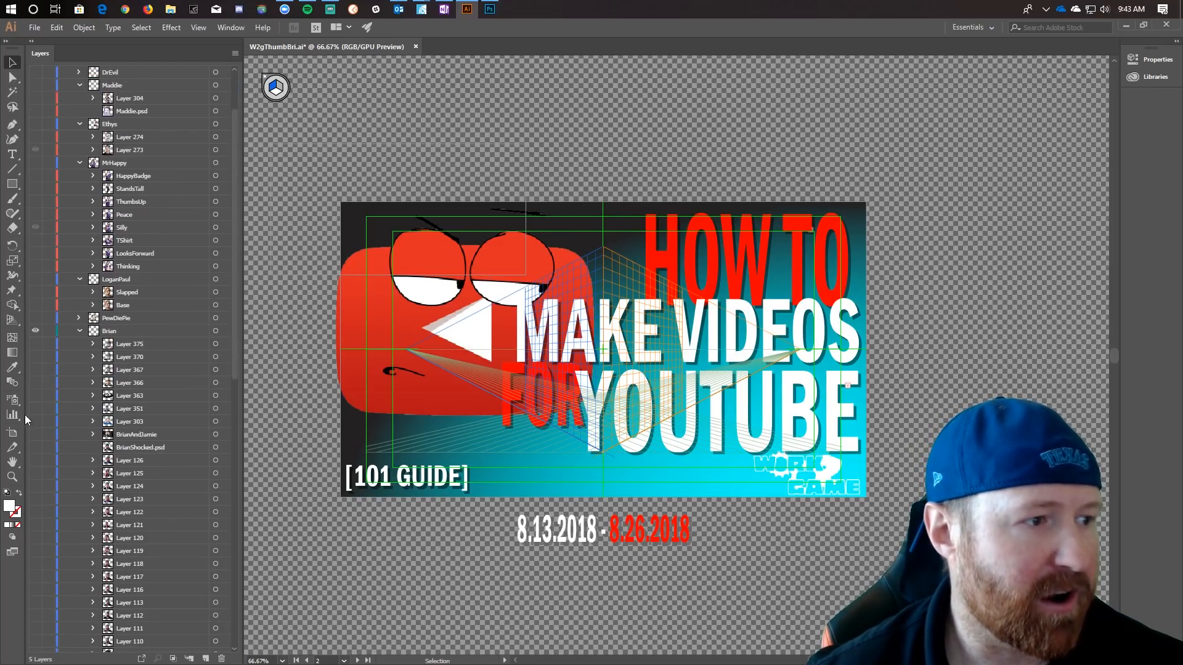
click(35, 408)
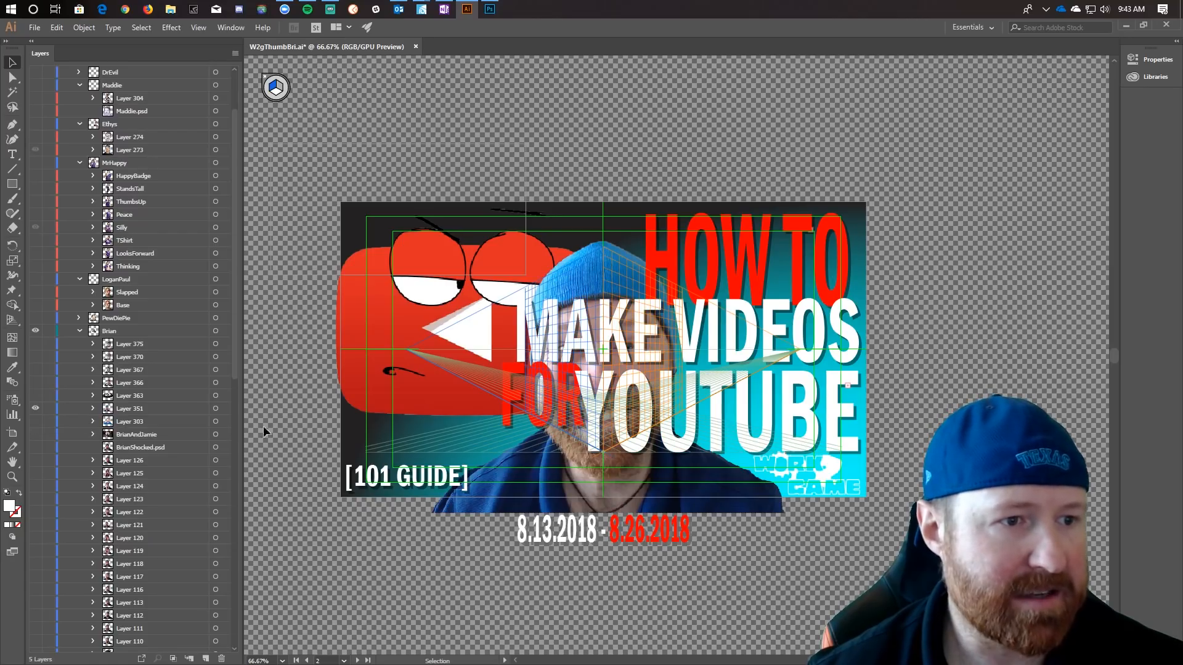
drag(552, 500, 421, 501)
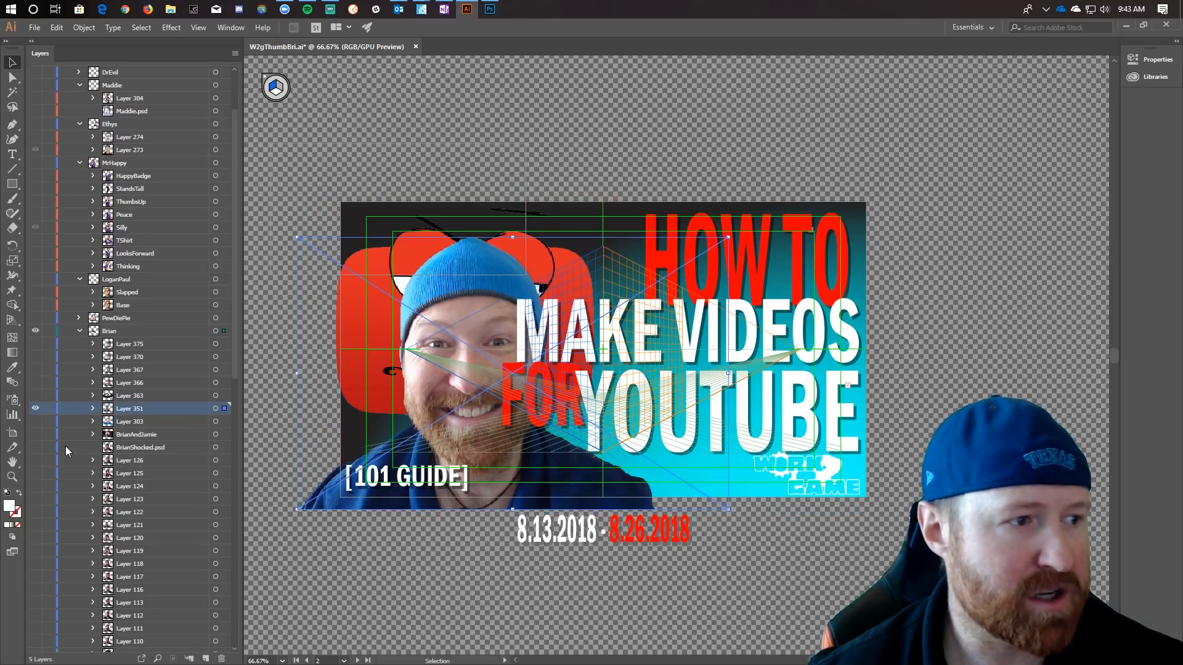
click(35, 409)
click(36, 409)
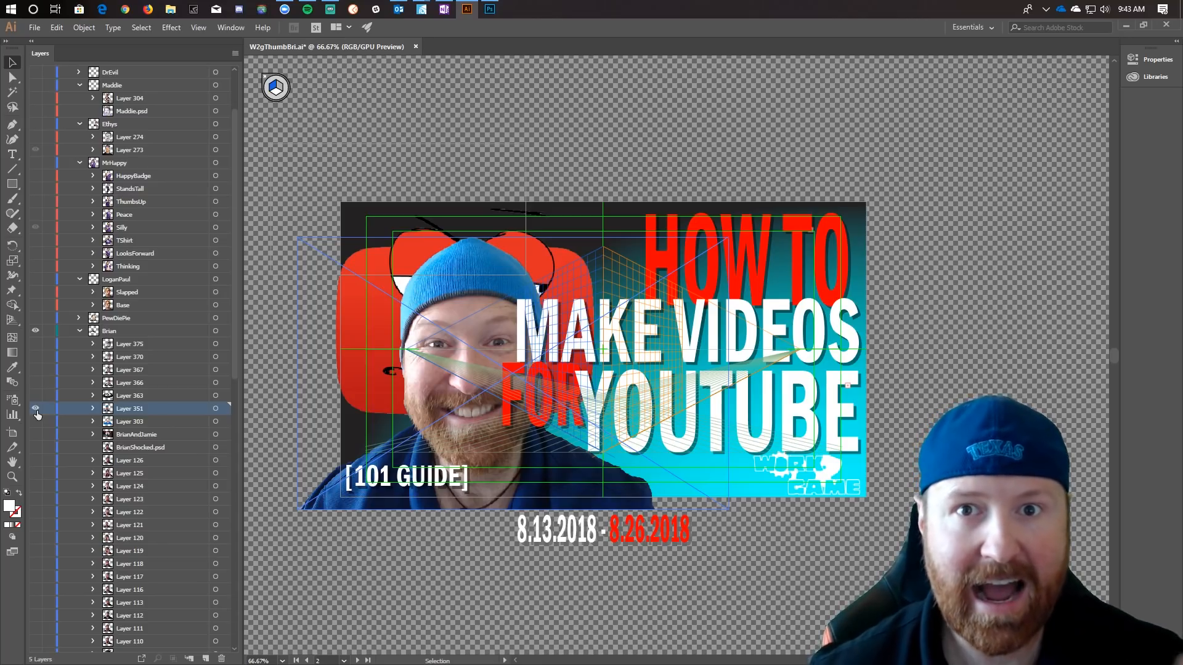
Browse the Assets folder of the personal OneDrive in File Explorer and close the window again.
click(171, 9)
drag(1177, 165, 473, 98)
scroll(296, 370, down, 2)
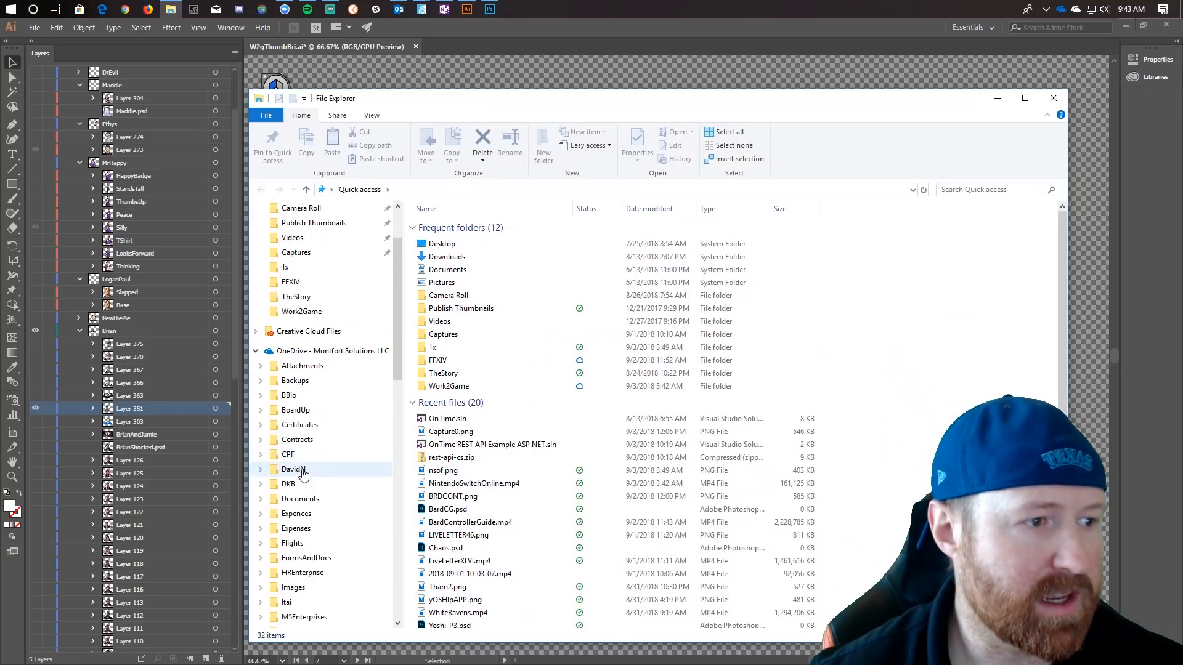
click(254, 351)
click(255, 366)
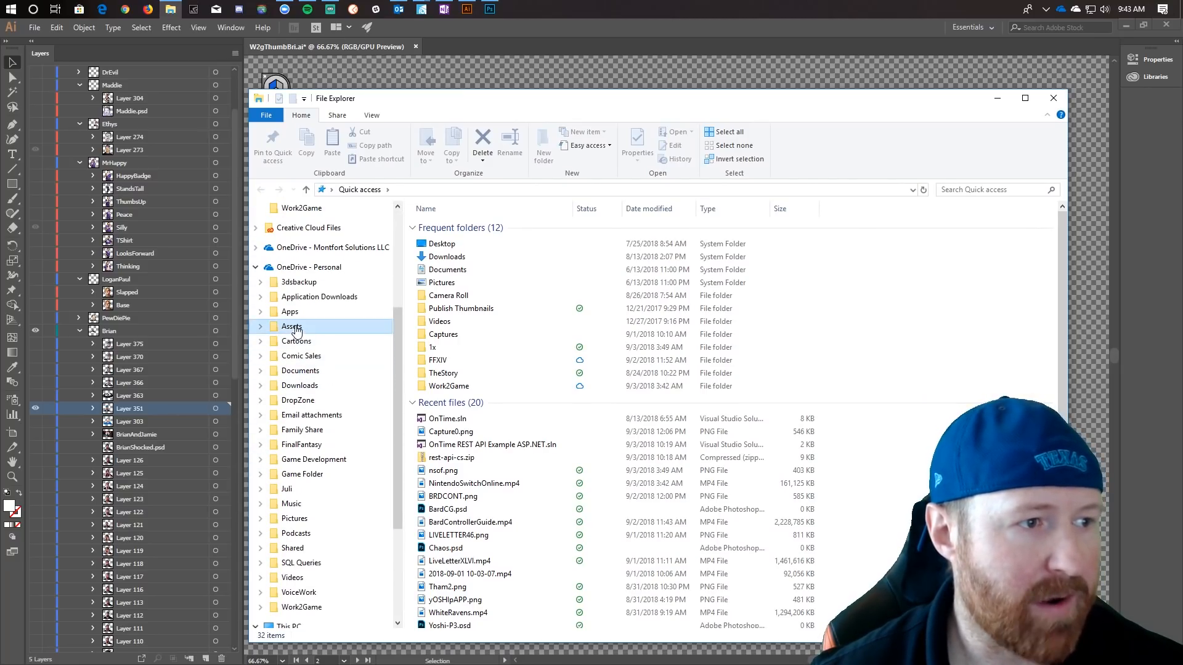
click(297, 331)
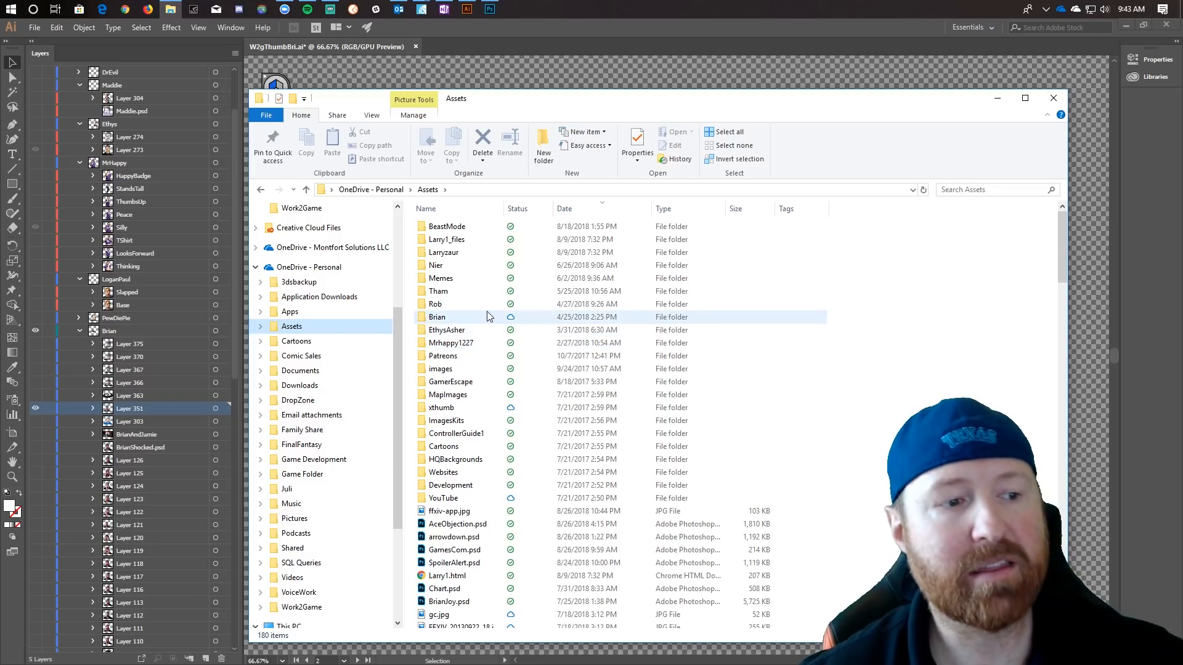
mouse_move(487, 316)
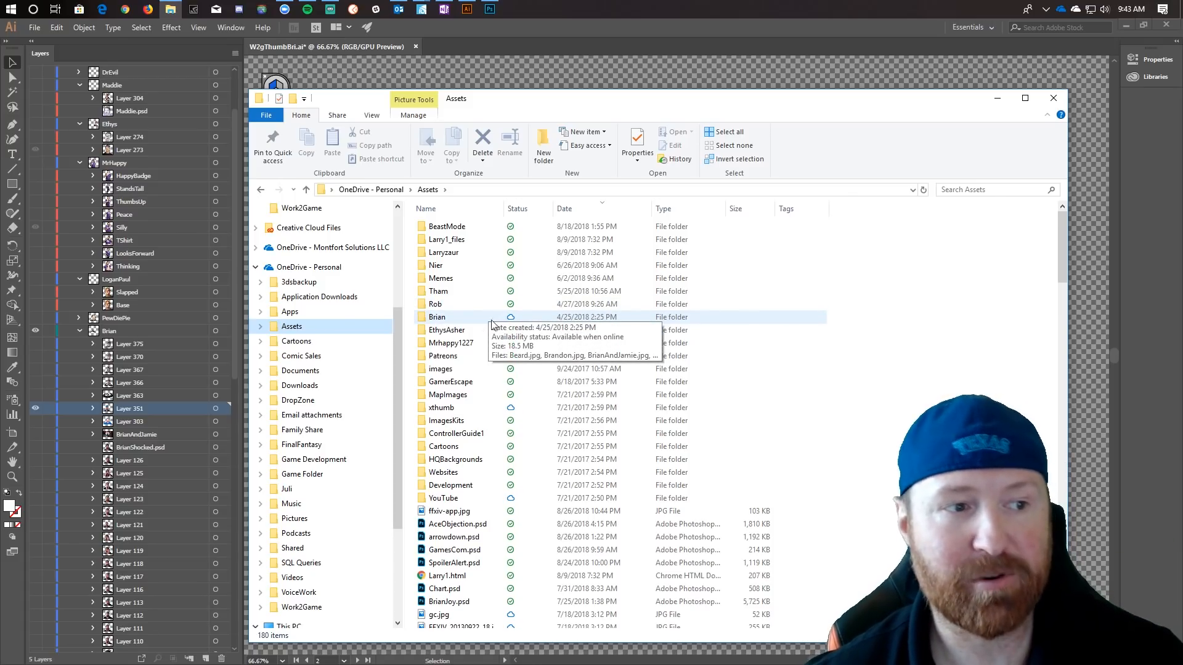
click(1051, 104)
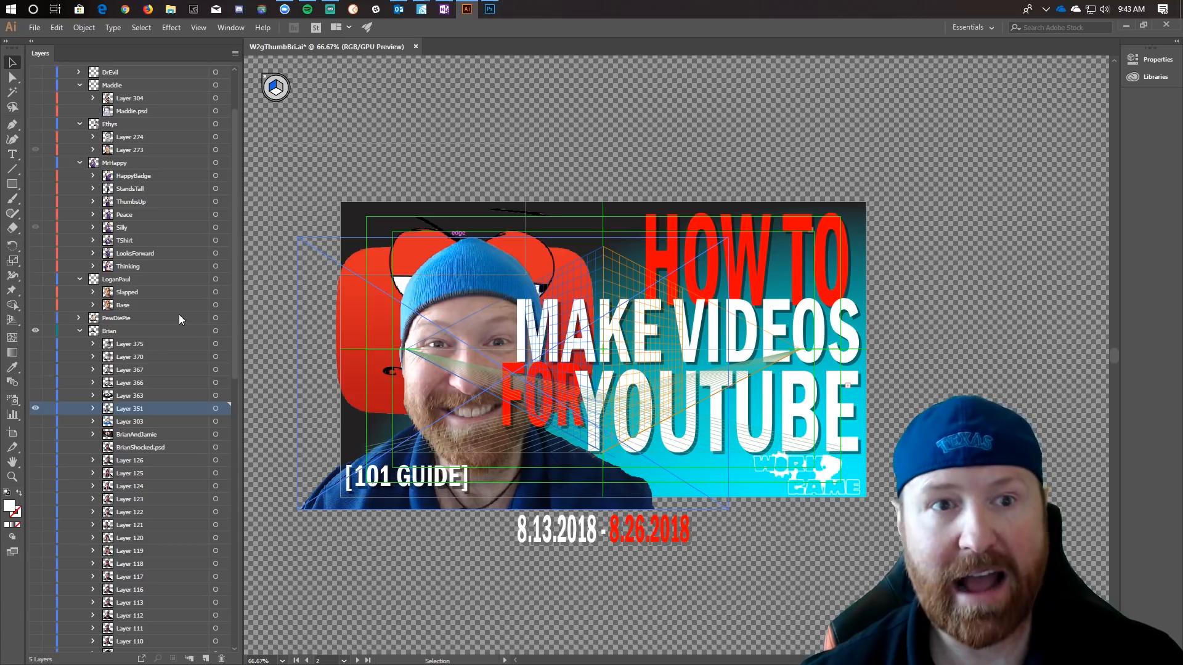
Add a new sublayer to the group that holds the Layer 351 portrait, and switch to the green-screen photo in Photoshop.
click(104, 333)
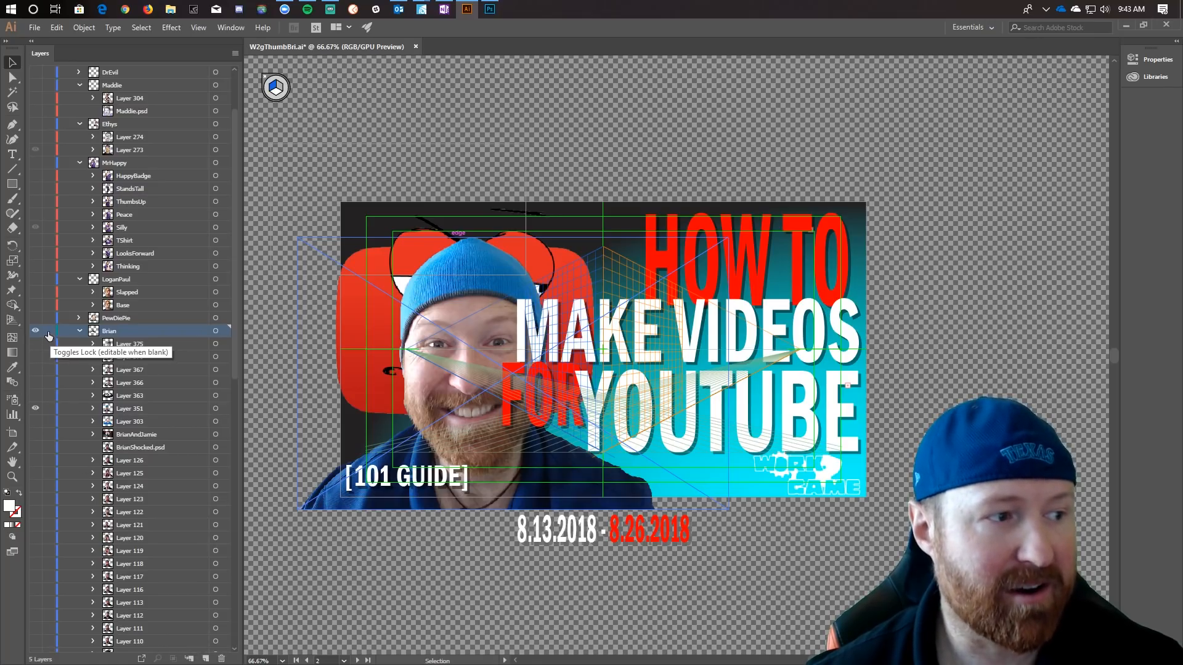
click(189, 658)
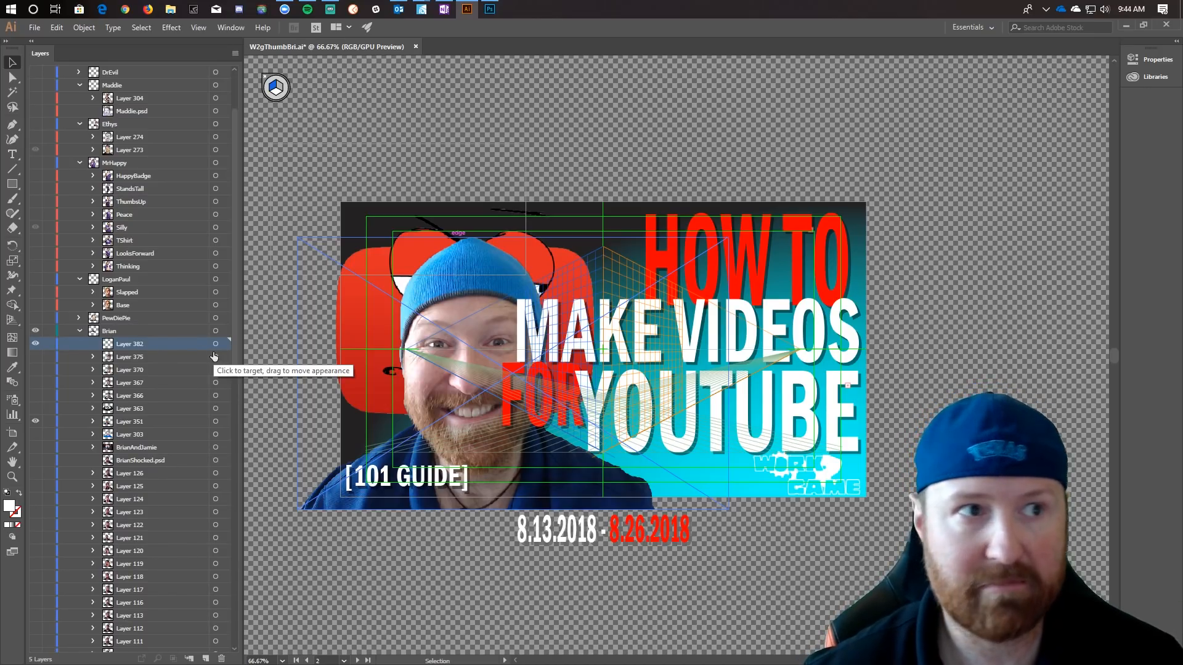
click(489, 8)
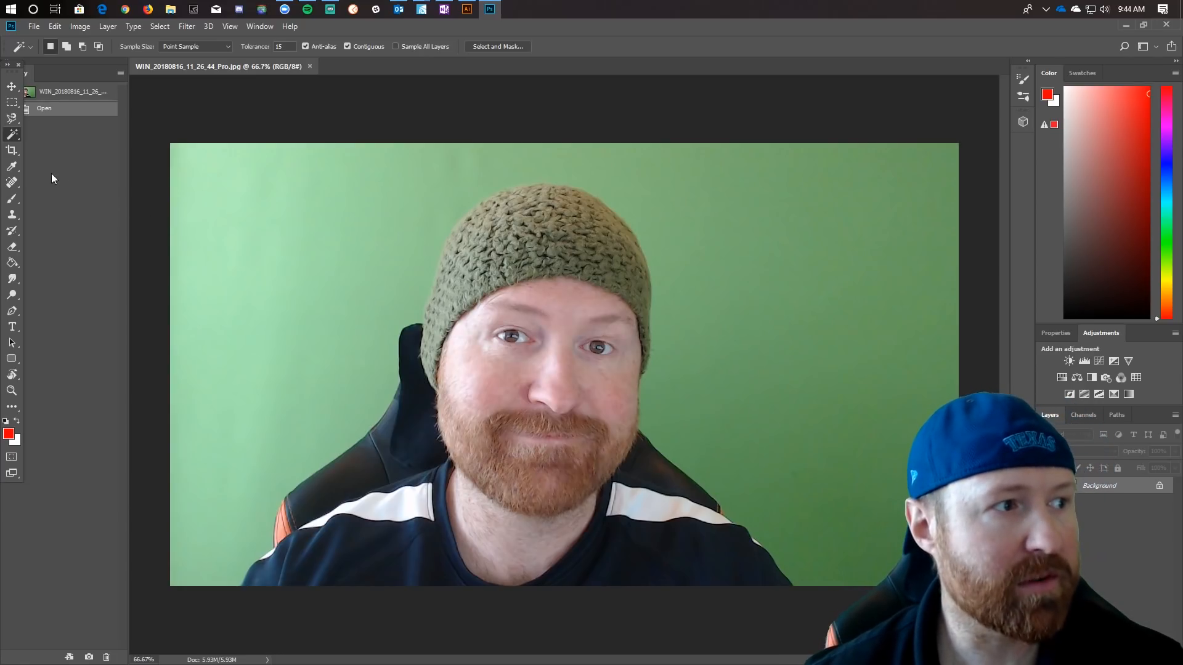
Try selecting the green backdrop on both sides of the man with the Magic Wand.
click(290, 224)
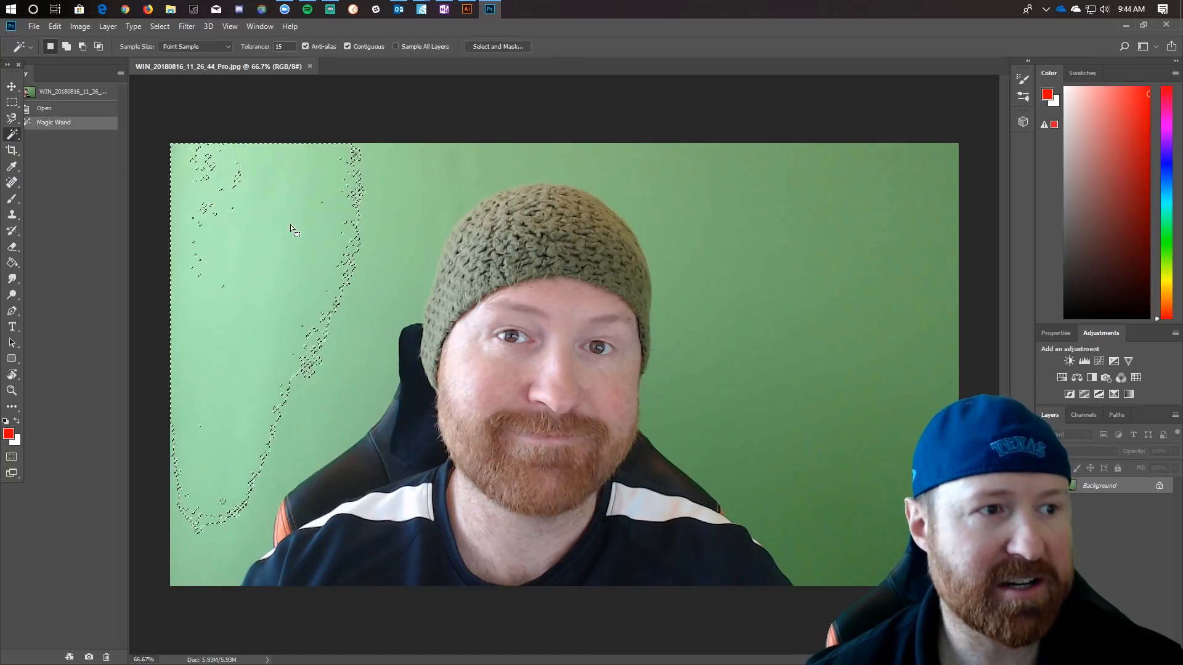
click(770, 204)
click(917, 300)
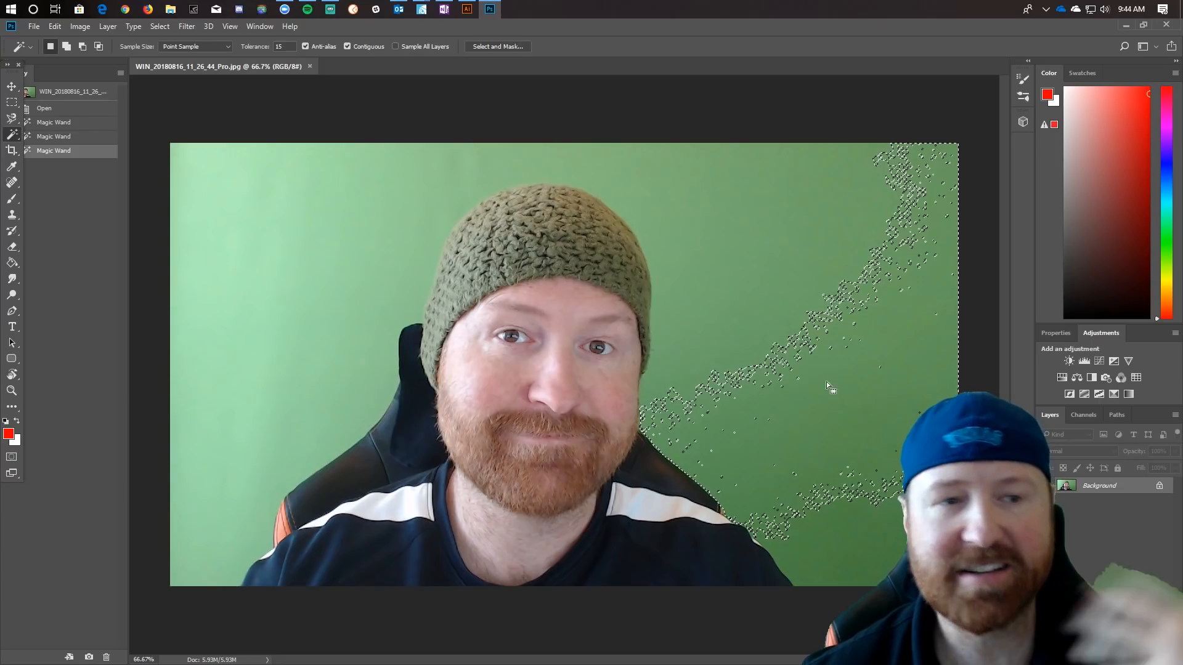
Try selecting the green backdrop around the man with the Quick Selection tool, and clear the selection.
right_click(11, 135)
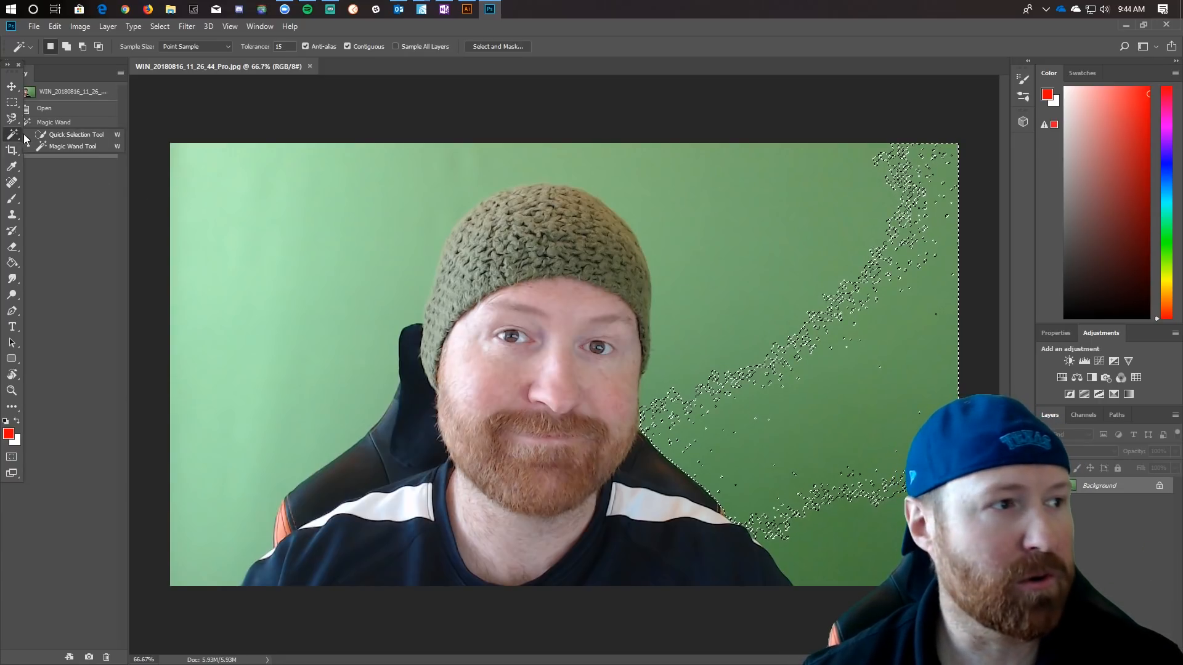
click(69, 134)
mouse_move(232, 193)
mouse_down()
mouse_move(310, 191)
mouse_move(296, 185)
mouse_move(230, 245)
mouse_up()
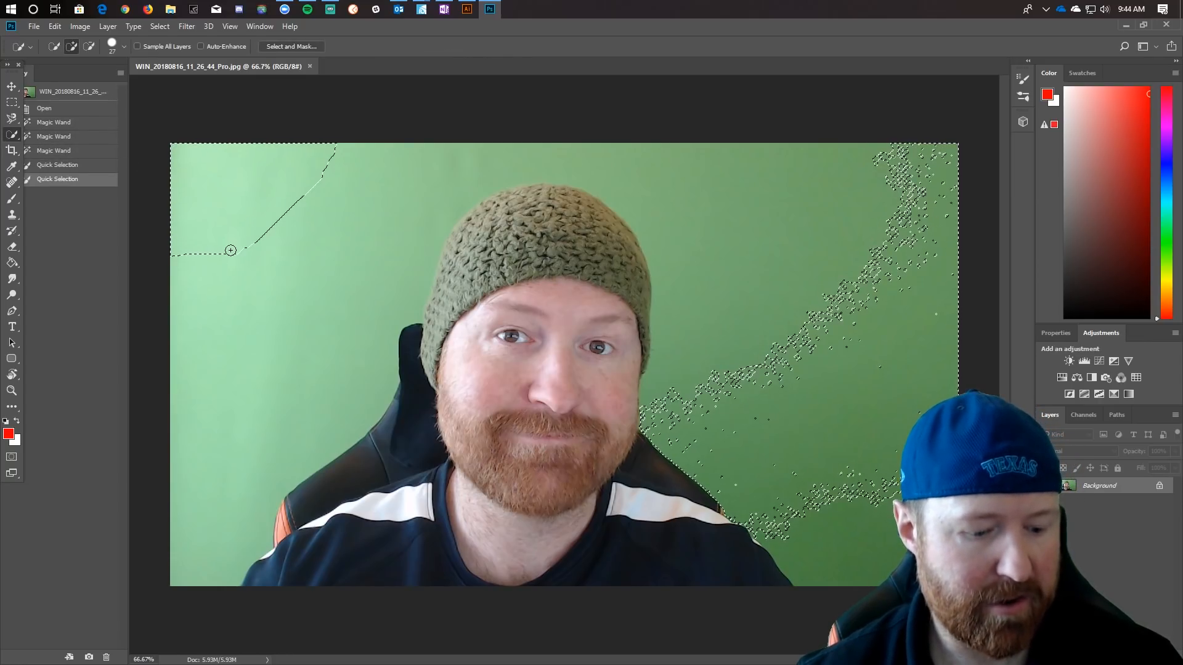
key(ctrl+d)
mouse_move(335, 185)
mouse_down()
mouse_move(251, 295)
mouse_move(252, 359)
mouse_up()
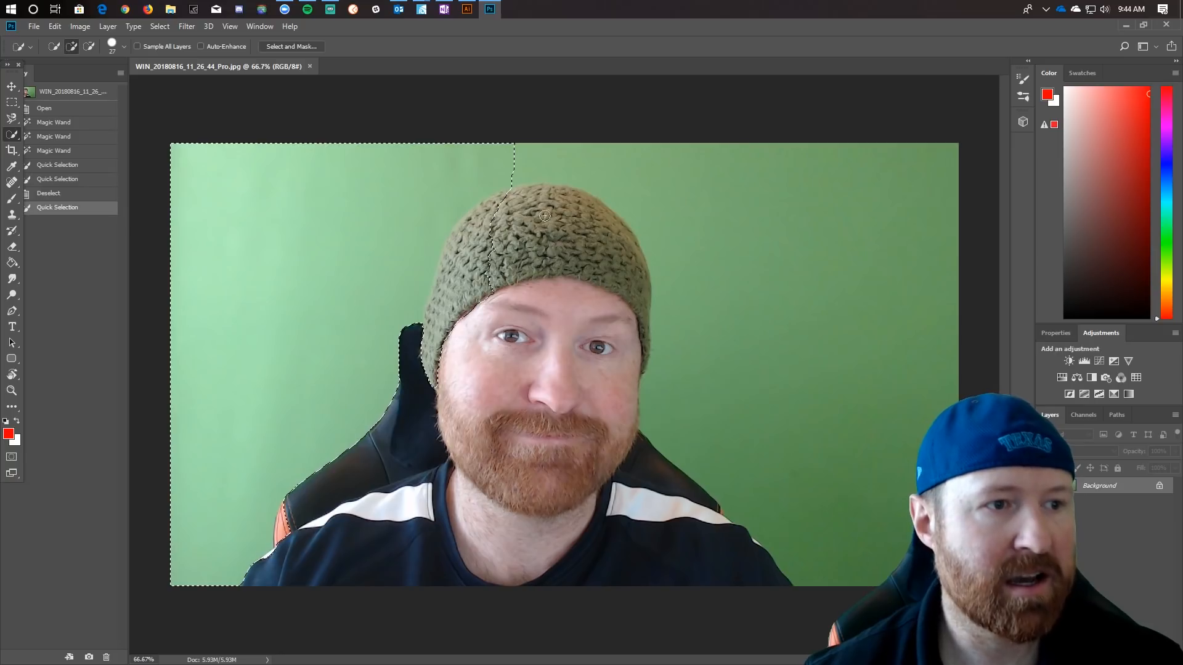
mouse_move(561, 159)
mouse_down()
mouse_move(809, 308)
mouse_move(875, 493)
mouse_up()
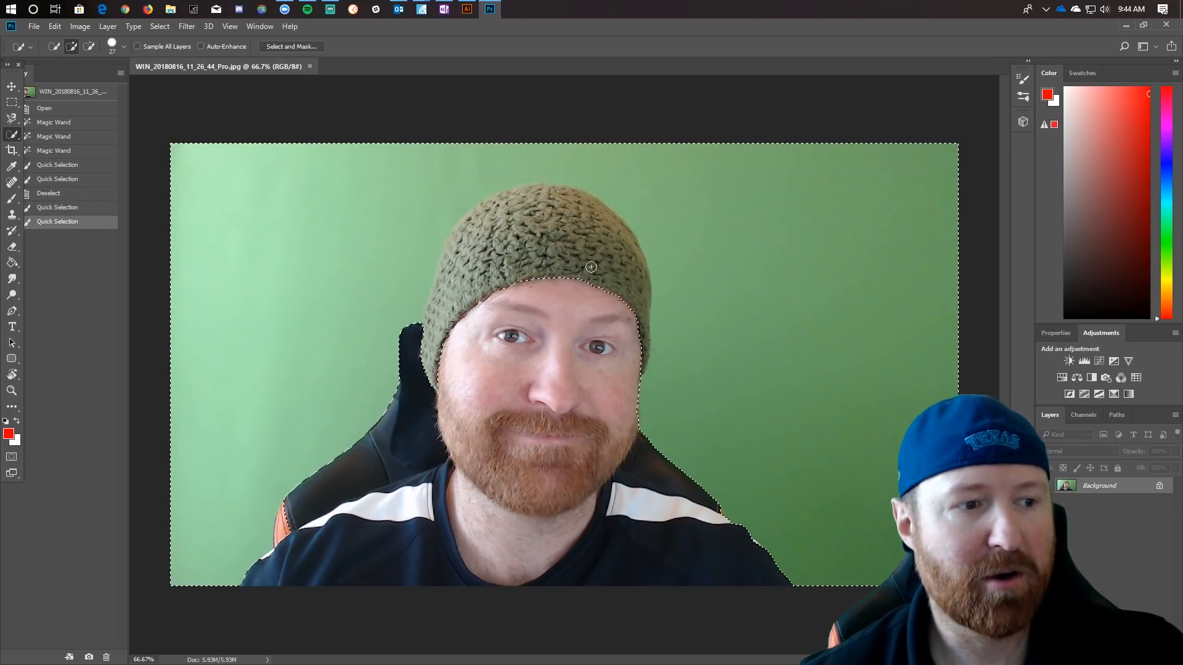
key(ctrl+d)
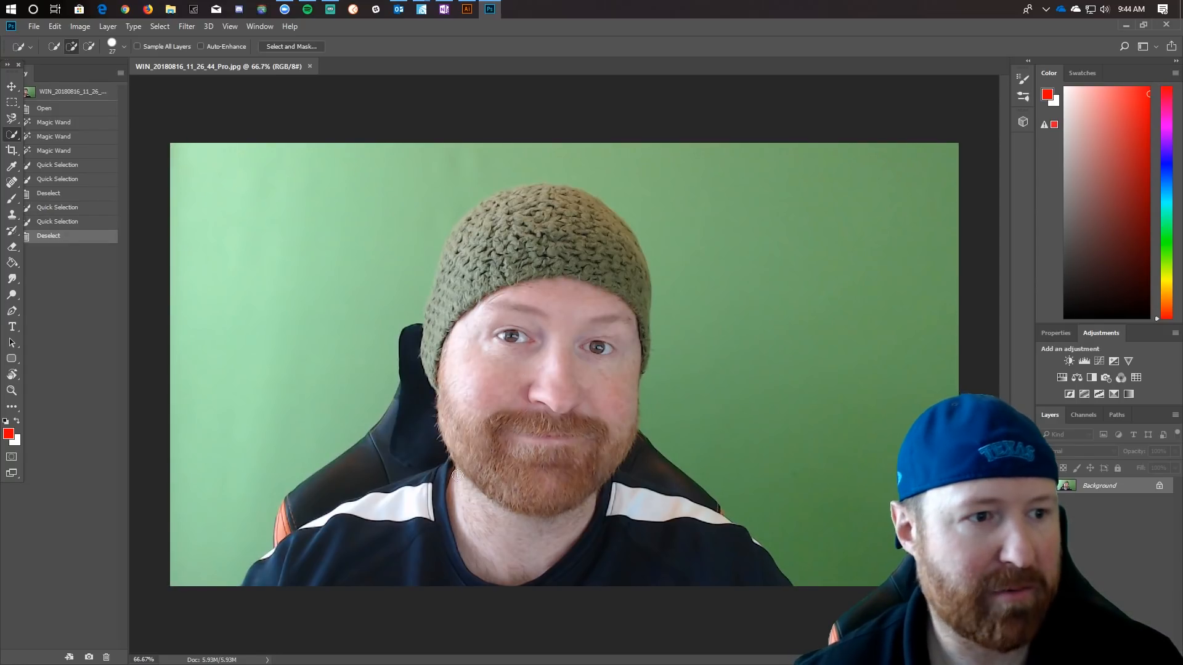
Select the man and his chair with Quick Selection and paste the cutout into a new transparent 1348 × 981 px document.
mouse_move(282, 576)
mouse_down()
mouse_move(340, 518)
mouse_move(699, 567)
mouse_move(604, 465)
mouse_move(582, 502)
mouse_move(326, 513)
mouse_move(443, 342)
mouse_move(542, 337)
mouse_move(629, 313)
mouse_move(619, 265)
mouse_move(530, 222)
mouse_move(486, 222)
mouse_move(448, 286)
mouse_move(459, 233)
mouse_move(511, 208)
mouse_move(601, 212)
mouse_move(516, 191)
mouse_move(473, 219)
mouse_move(441, 298)
mouse_move(440, 278)
mouse_up()
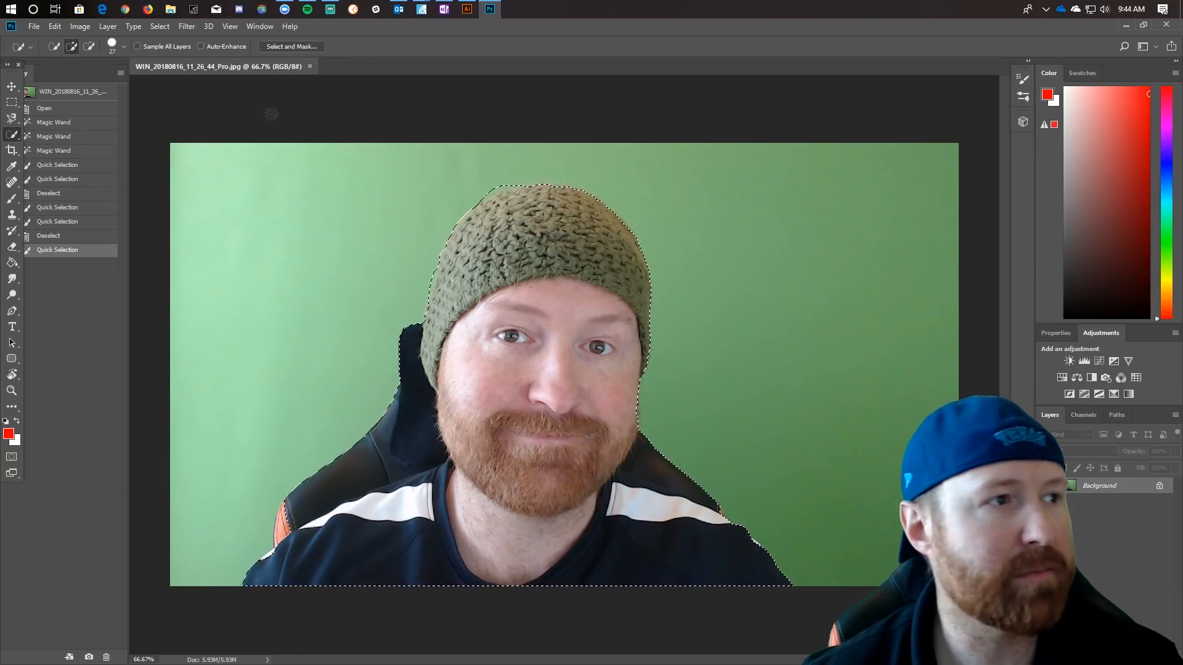
click(30, 26)
click(38, 39)
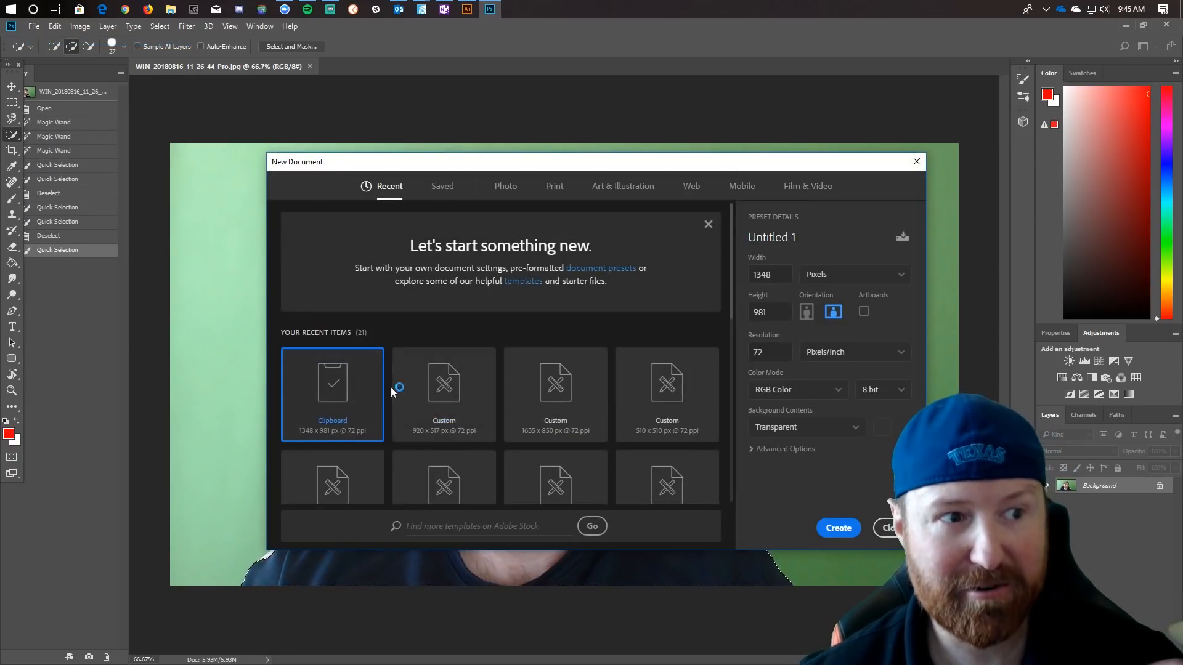
click(824, 528)
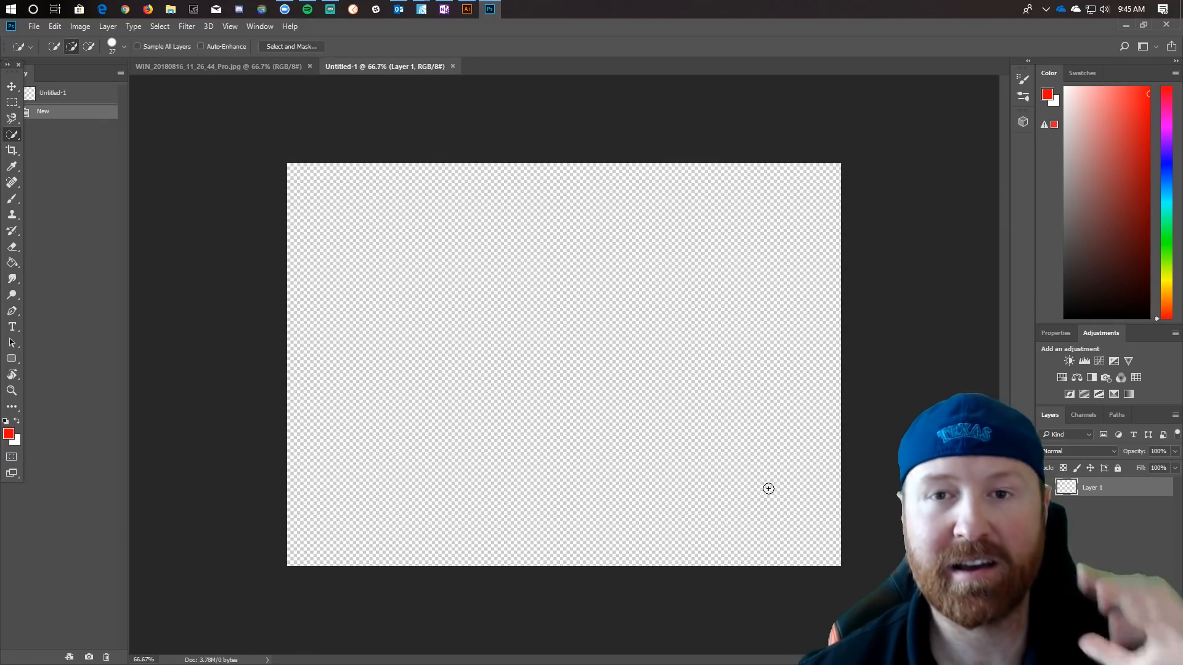
key(ctrl+v)
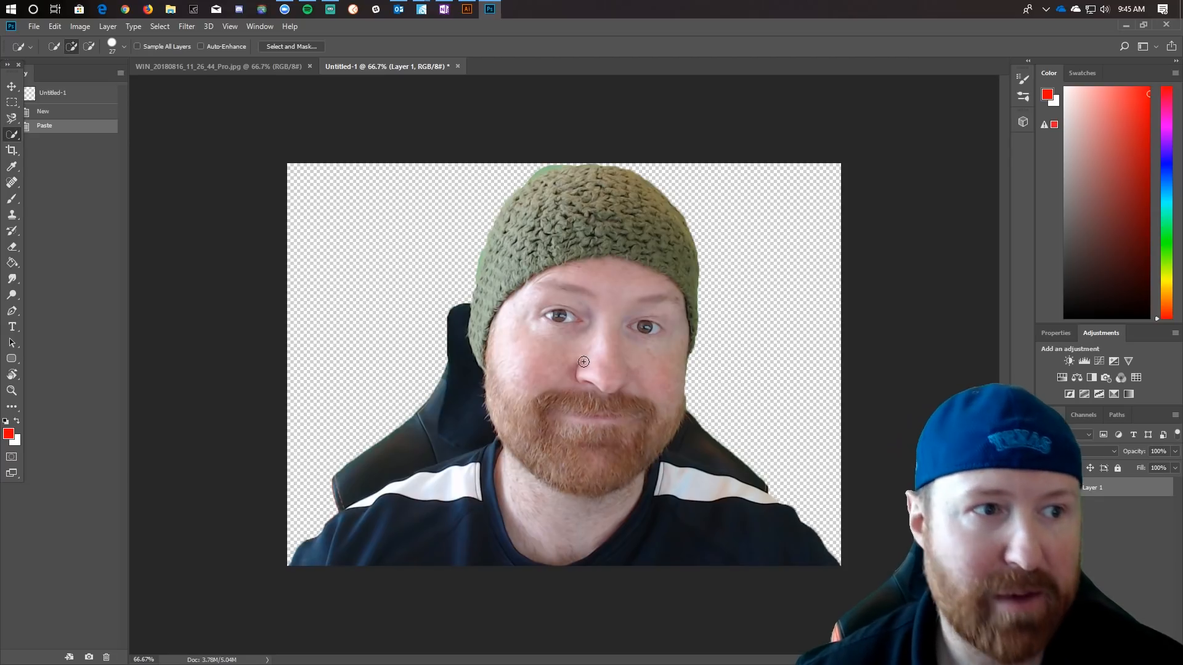
Erase the leftover green fringe along the upper-left edge of the knit hat with the Eraser.
click(13, 246)
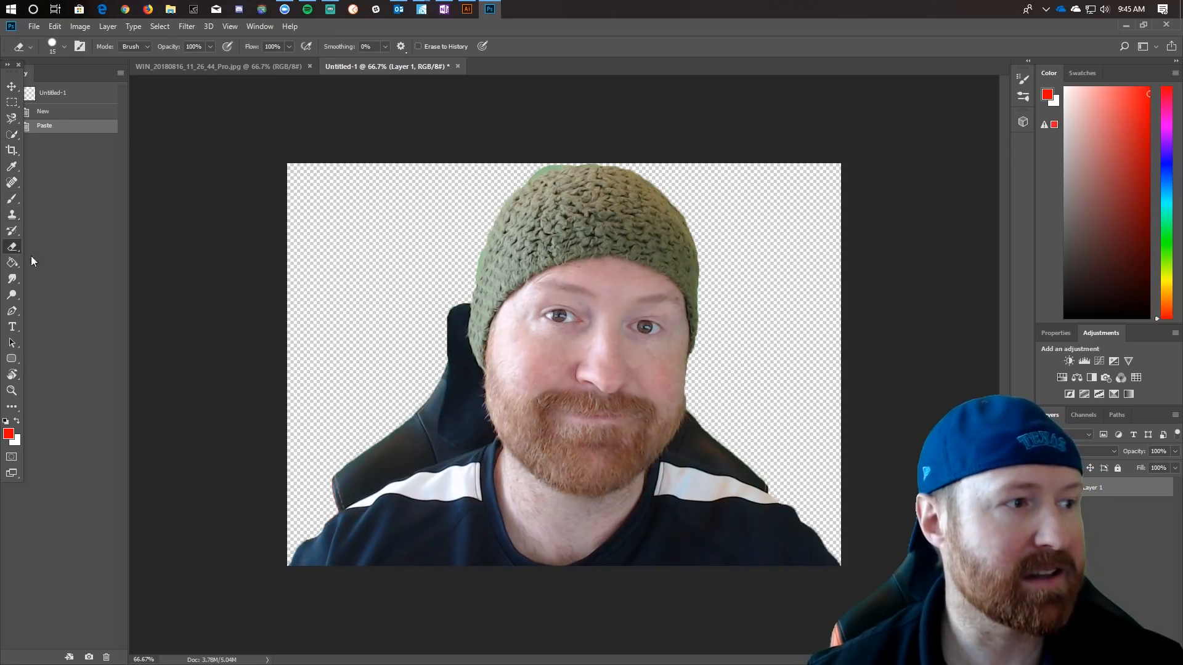
click(459, 192)
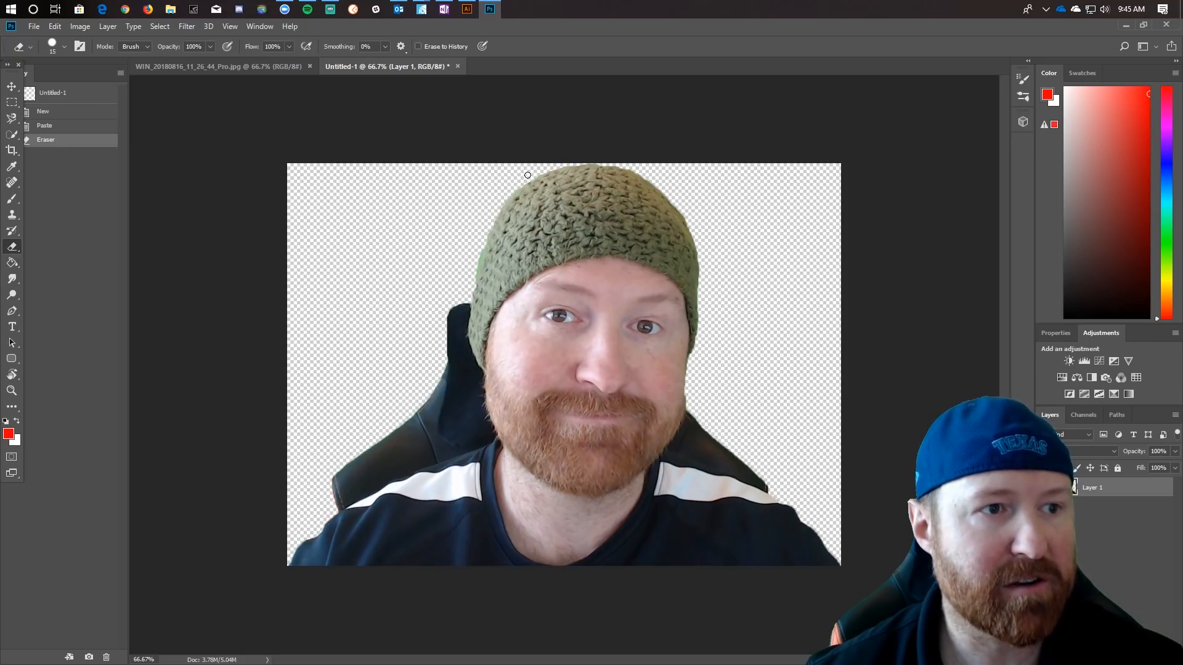
click(457, 205)
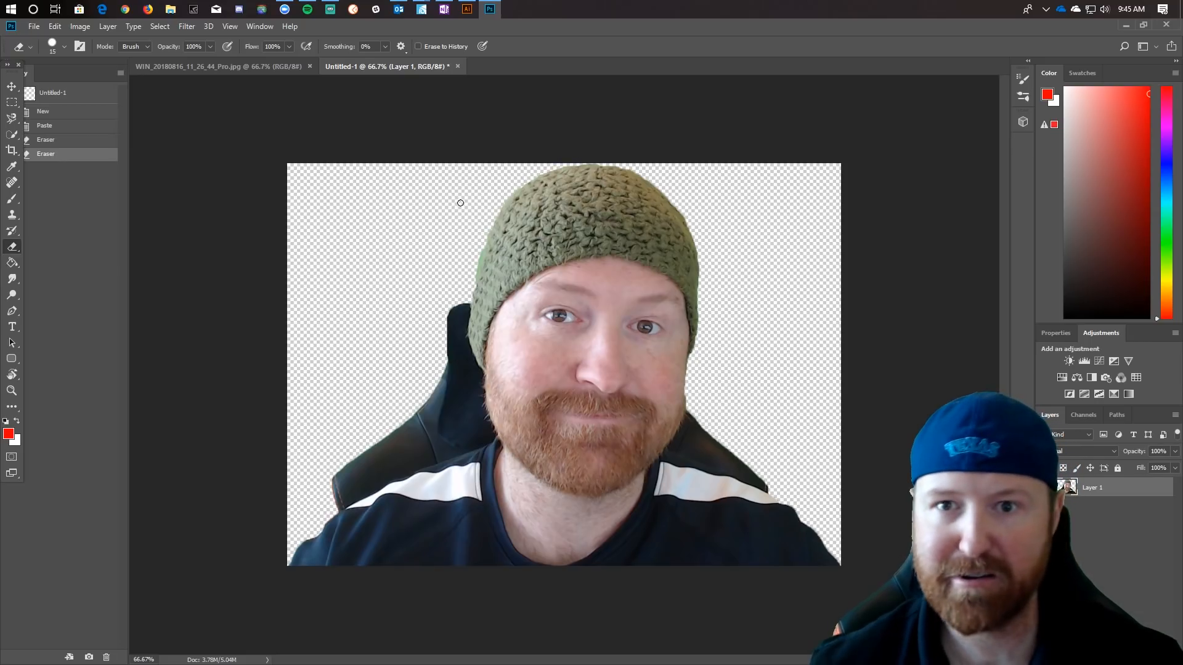
click(481, 239)
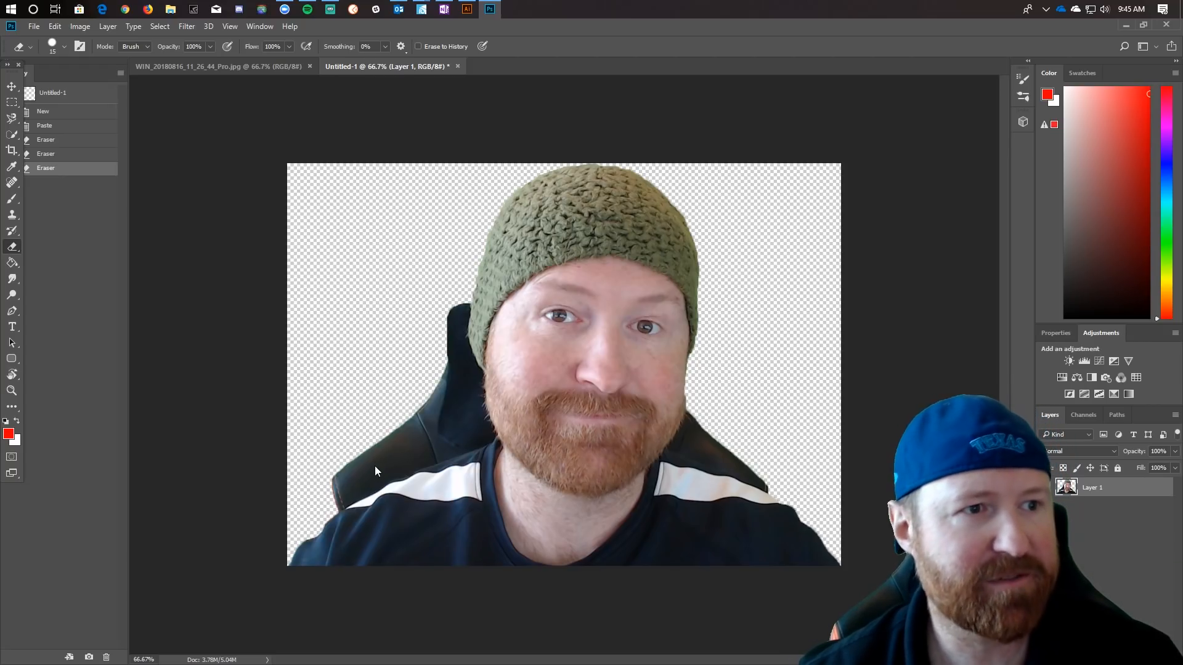
Save the cutout as a Photoshop file named BrianNew5 in the Assets subfolder with the other portrait PSDs, keeping Maximize Compatibility on.
key(ctrl+s)
text(BrianNew5)
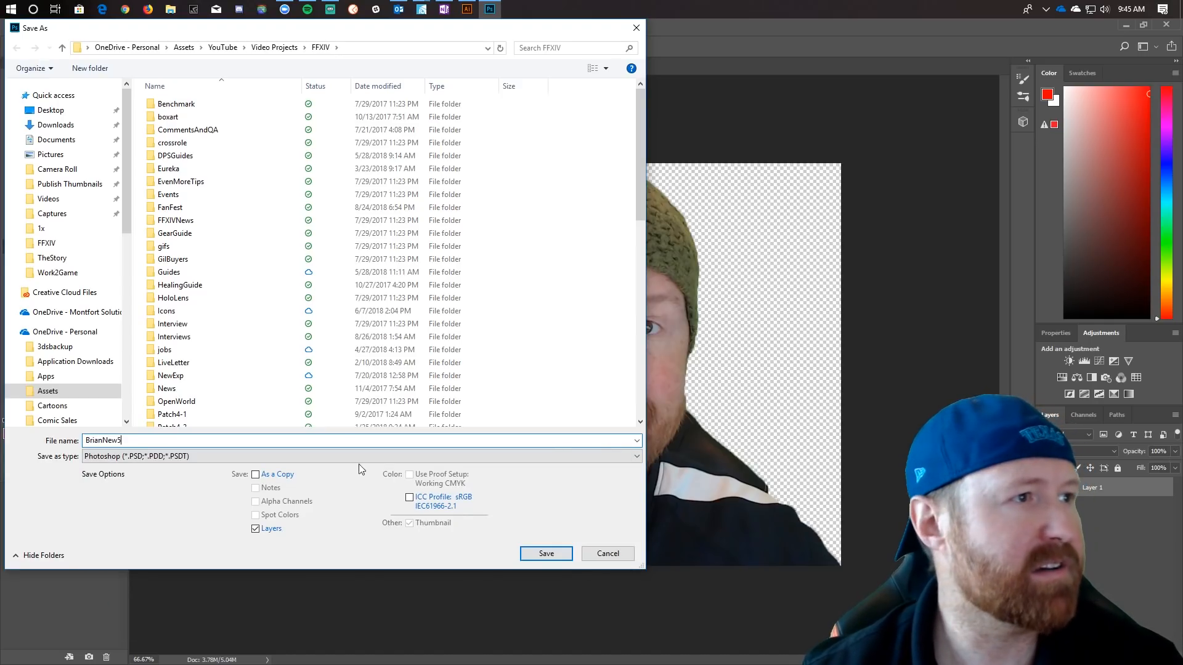
click(183, 49)
double_click(245, 114)
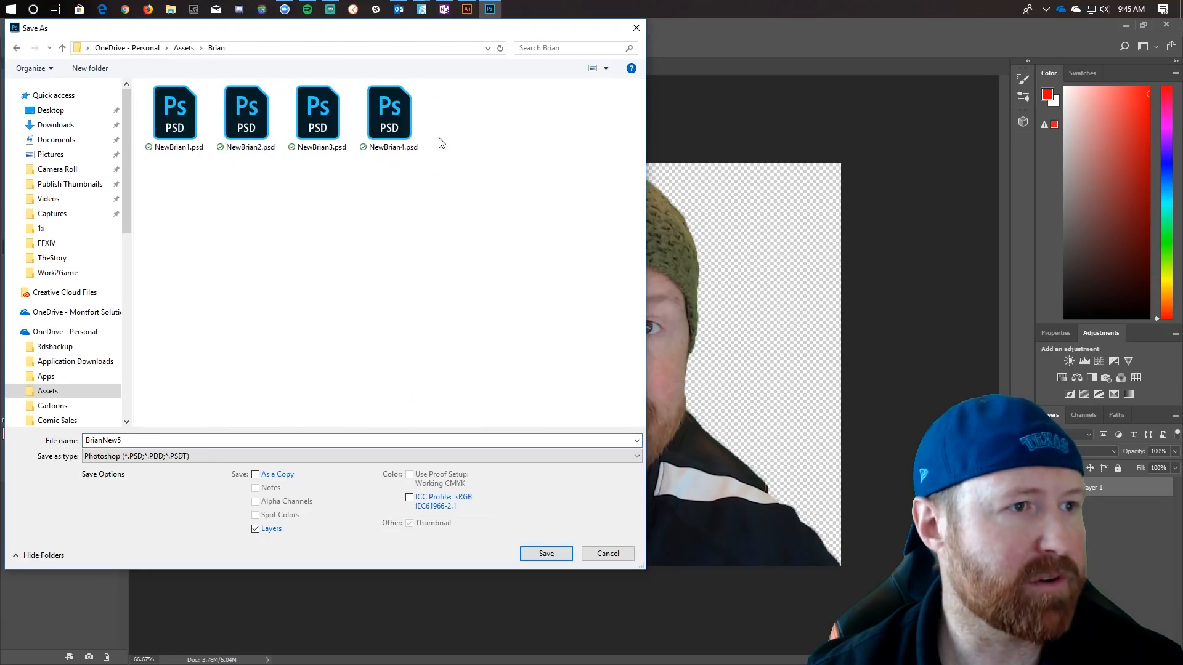
click(542, 555)
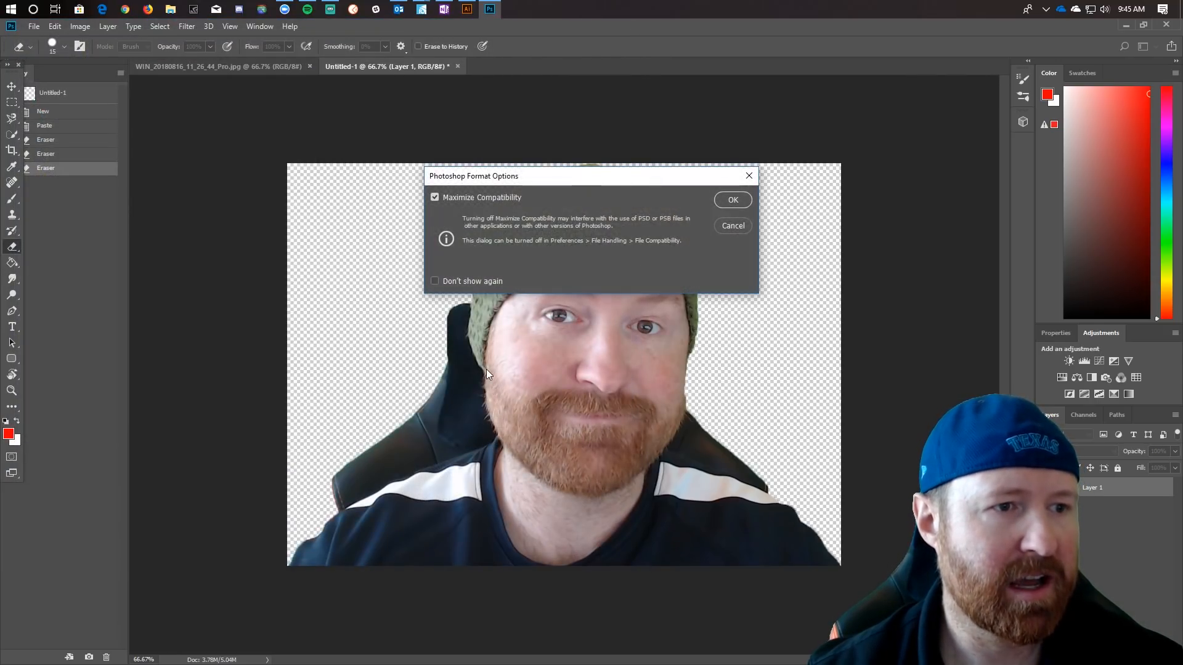
click(745, 182)
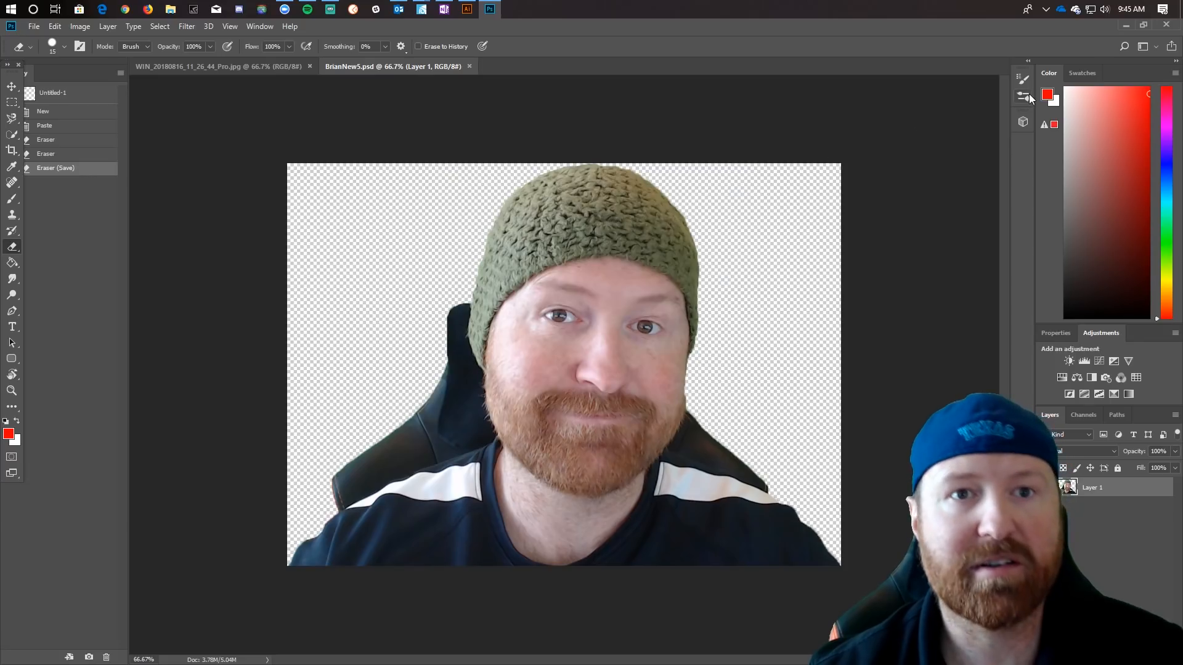
Switch to Illustrator and hide Layer 351, which holds the portrait with the blue hat.
click(1125, 24)
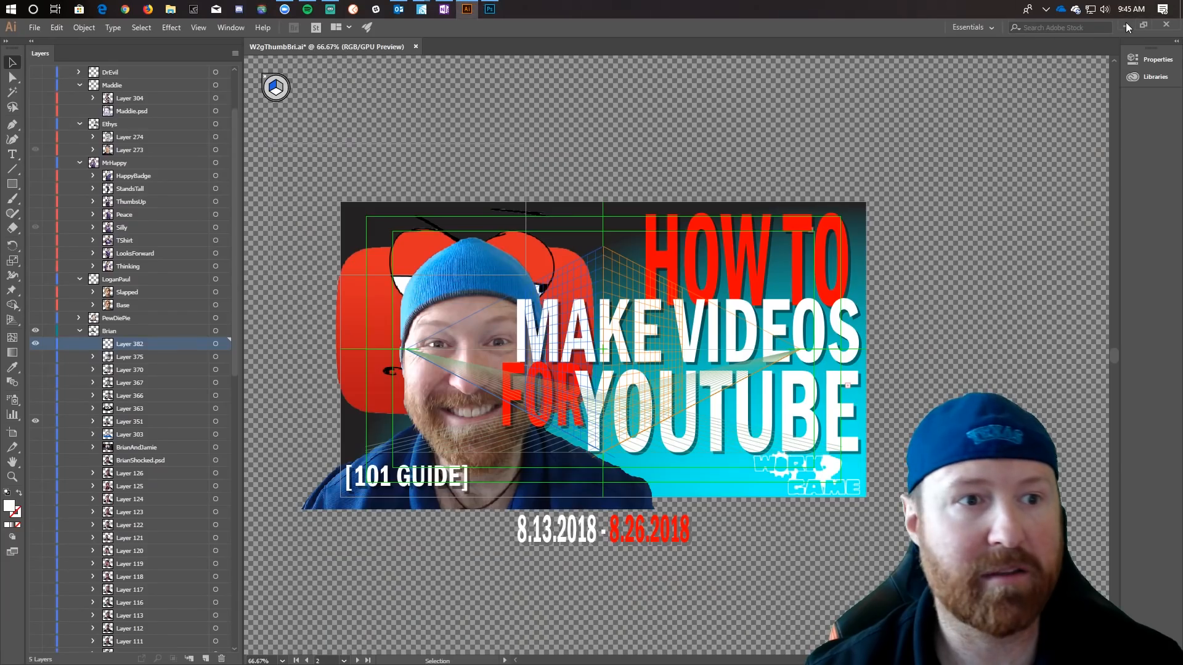
click(478, 324)
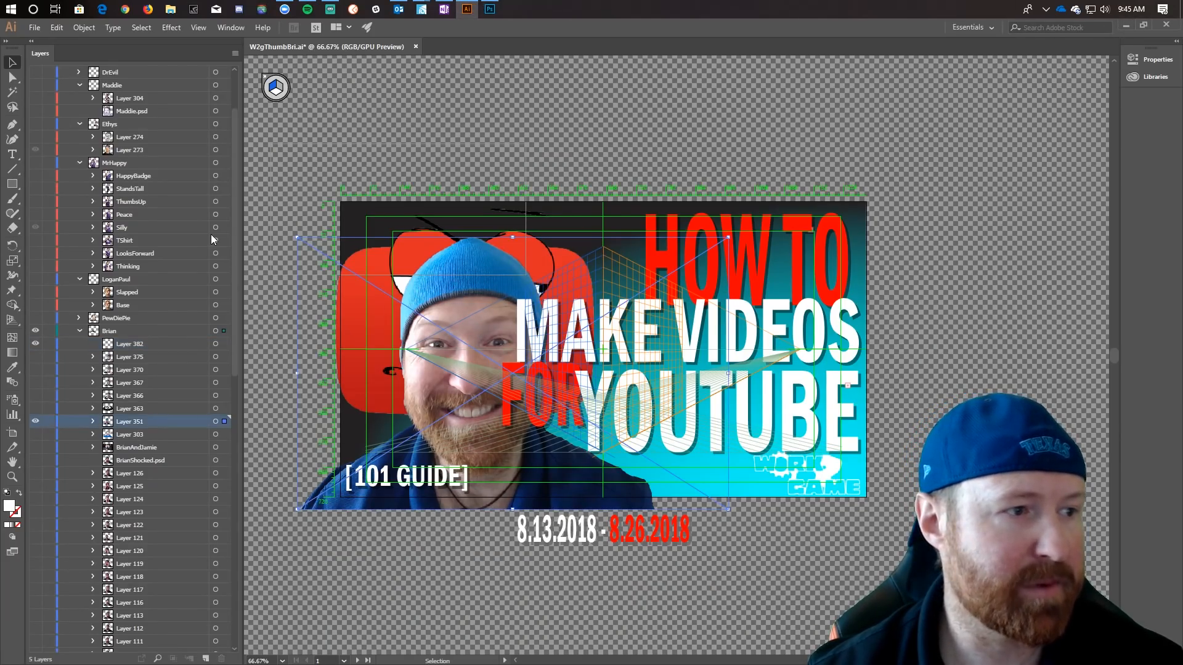
click(34, 421)
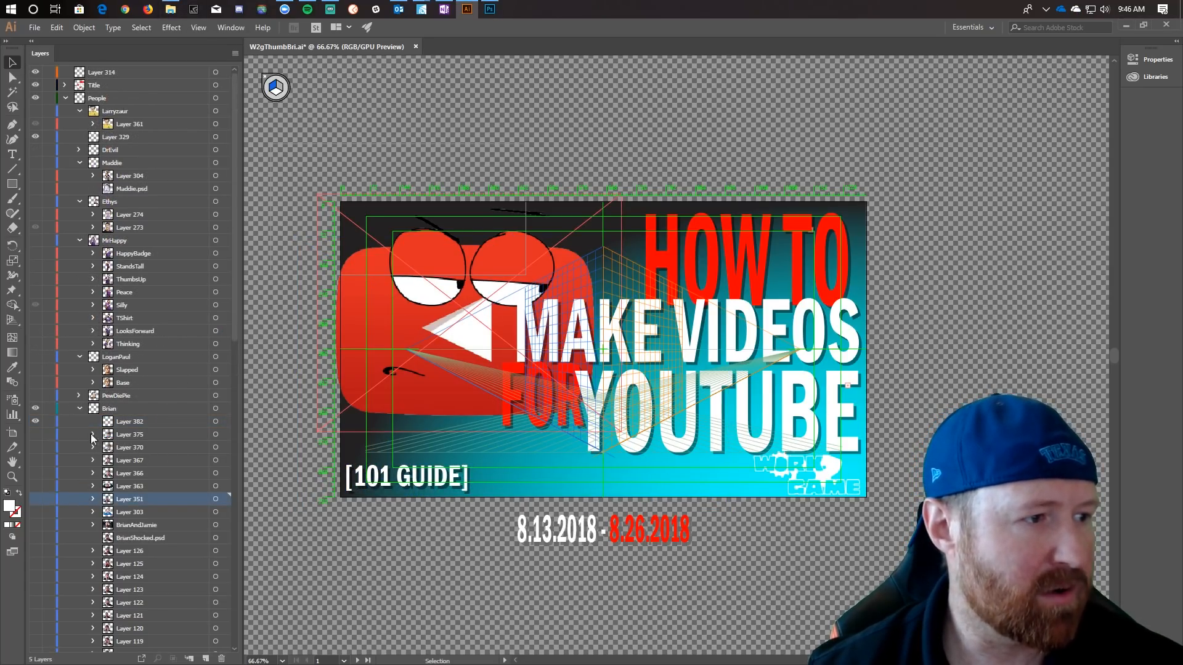
Place BrianNew5.psd from File Explorer's recent files onto Layer 382 of the thumbnail.
click(125, 423)
click(170, 8)
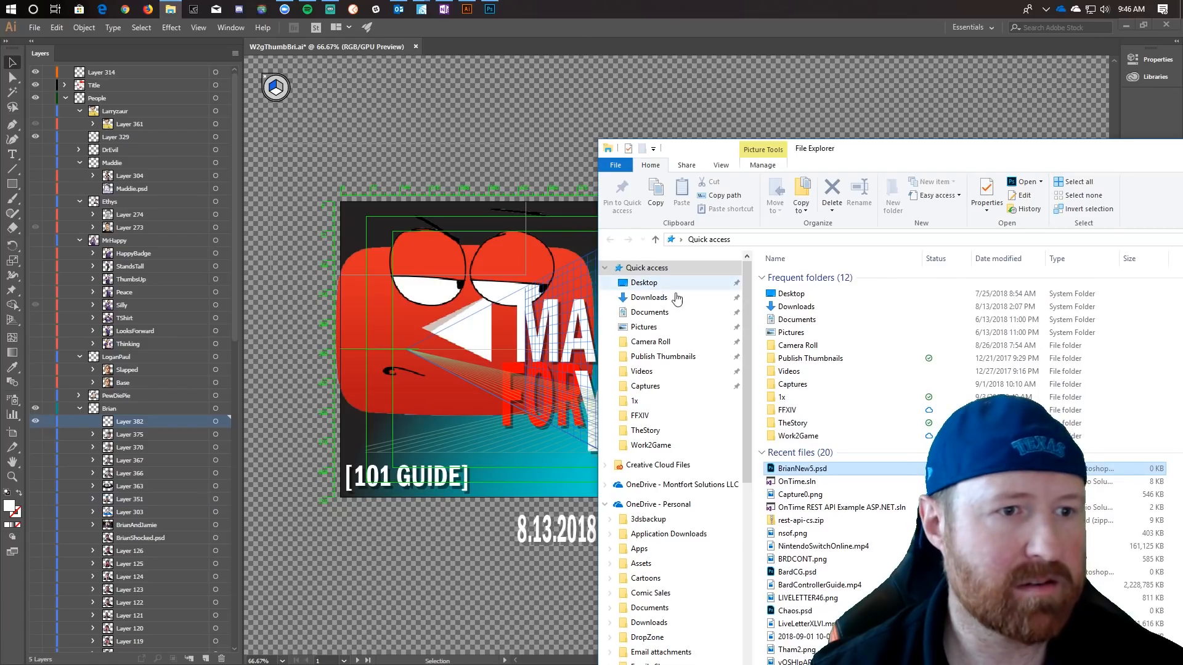
drag(801, 469, 522, 354)
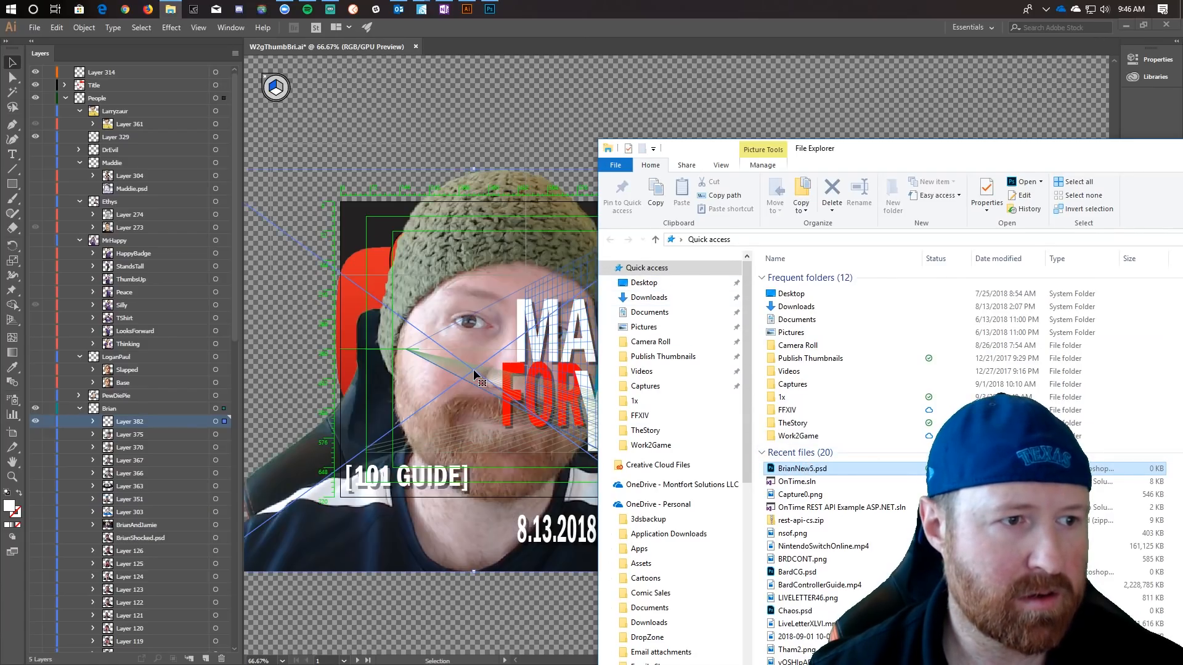
click(597, 23)
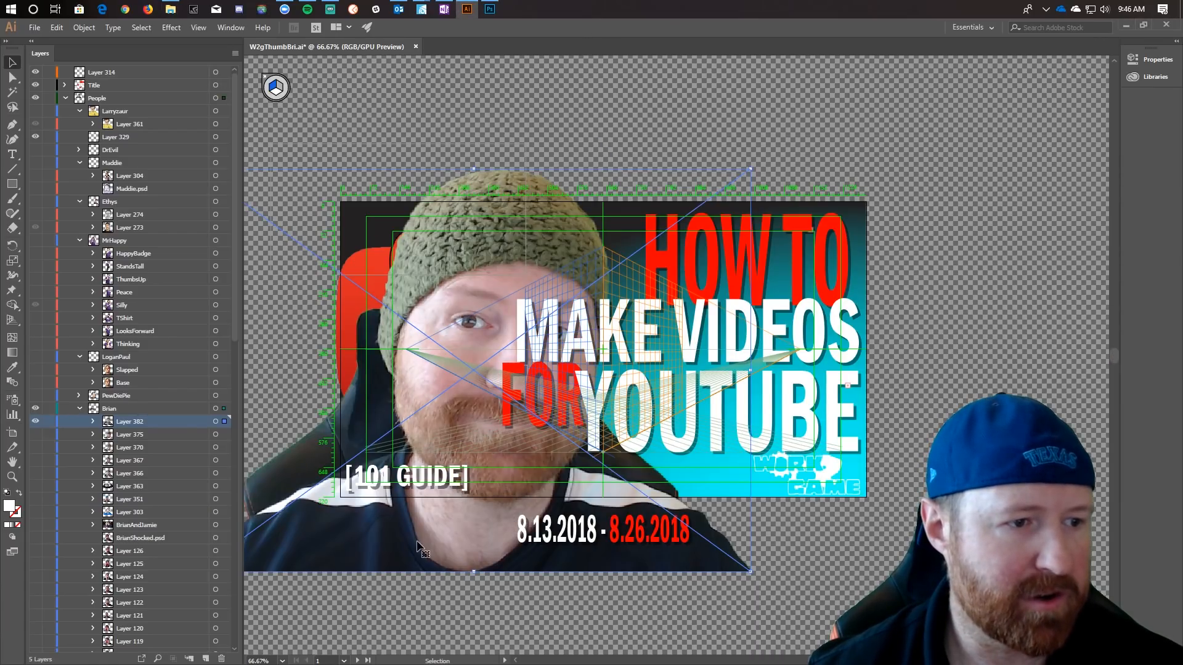
Scale the placed portrait down to slightly taller than the artboard over its left half, then try a clockwise rotation and undo it.
drag(405, 548, 466, 557)
drag(271, 578, 376, 540)
drag(626, 184, 390, 200)
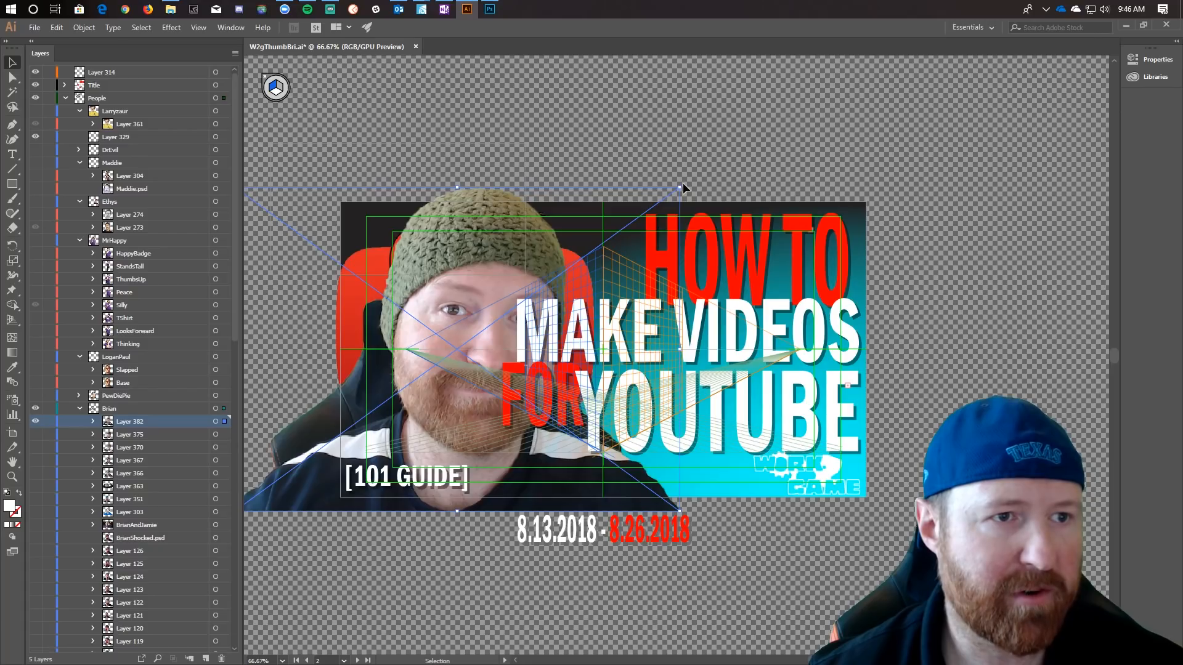
drag(681, 186, 687, 229)
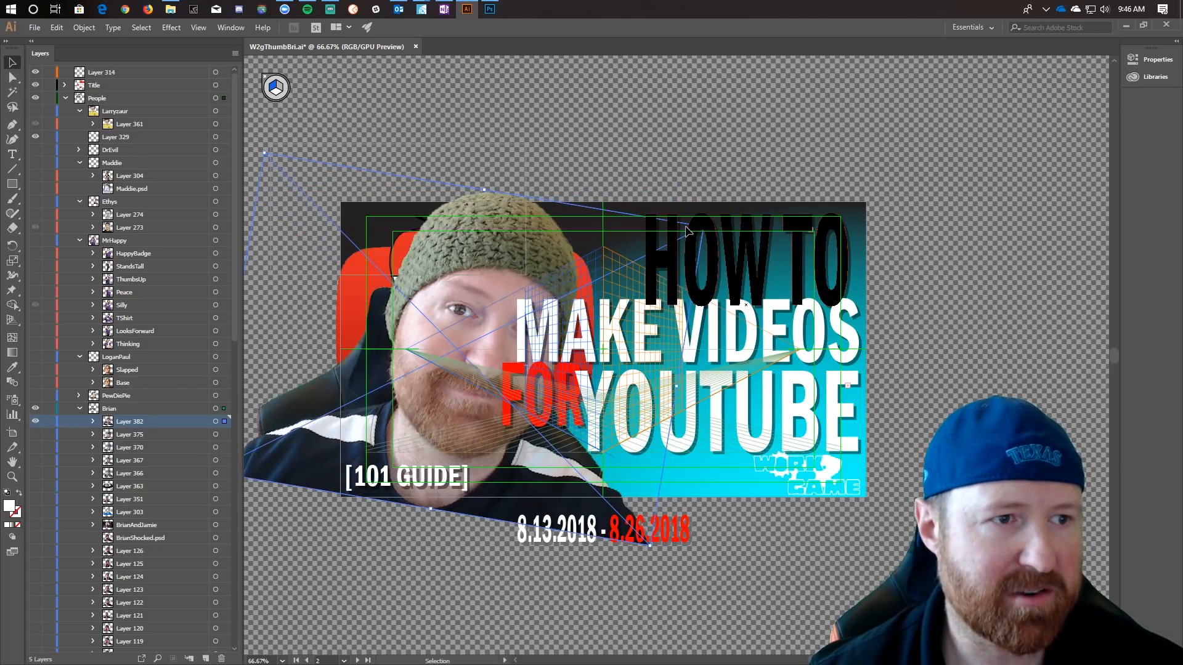
key(ctrl+z)
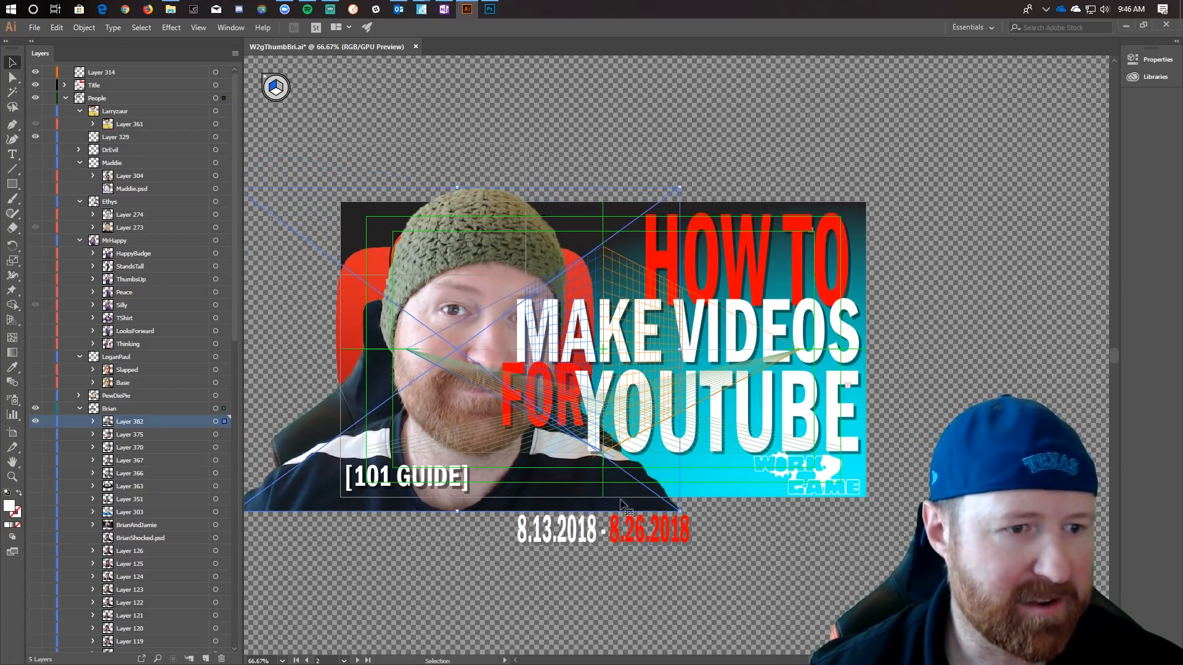
Shrink the portrait further and fit it into the artboard's lower-left corner, with its base along the bottom edge.
drag(679, 511, 485, 400)
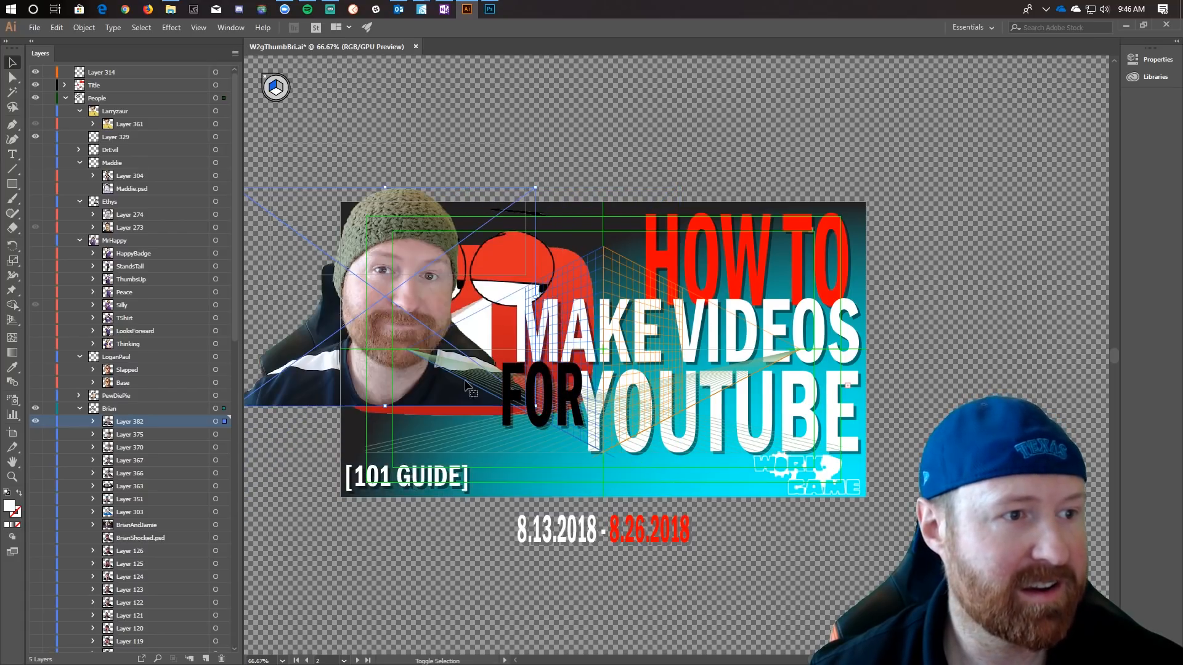
drag(315, 350, 368, 444)
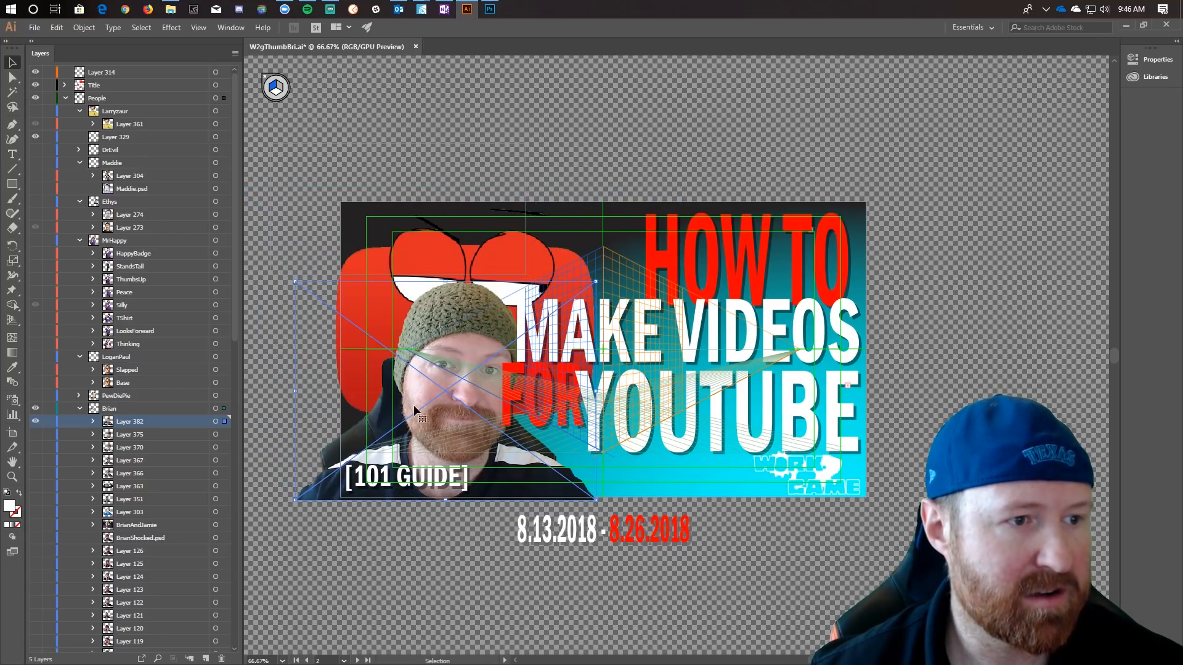
drag(295, 281, 270, 264)
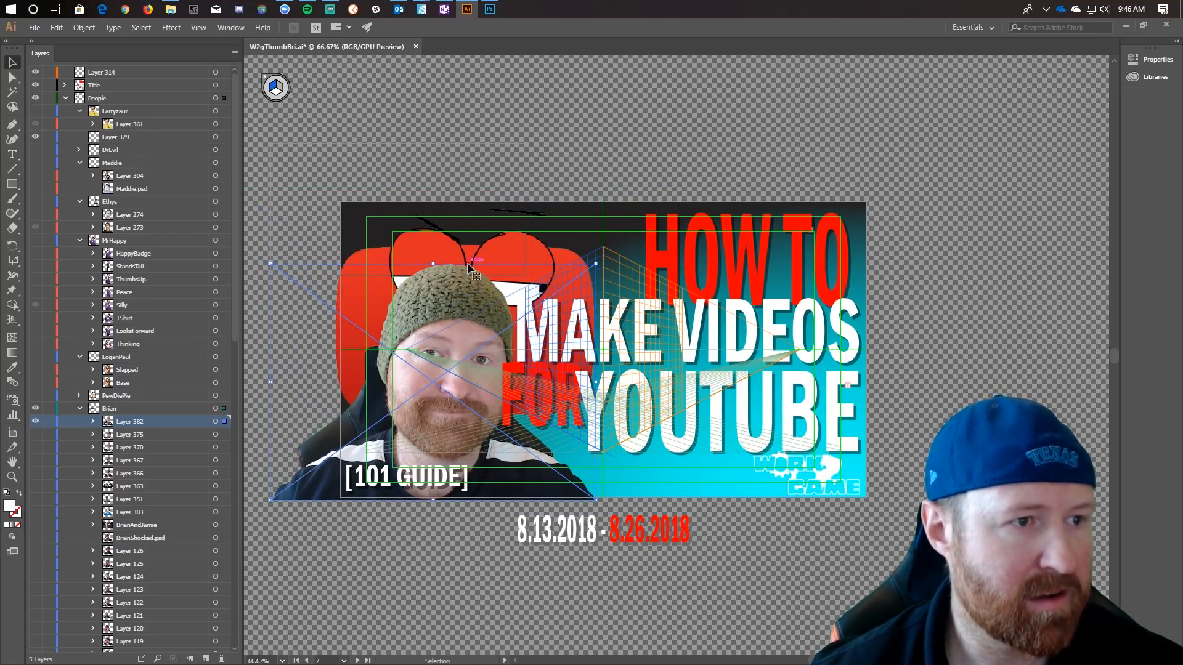
drag(596, 265, 567, 284)
drag(434, 345, 453, 345)
Move the red cartoon YouTube cutout right so it sits between the portrait and the HOW TO title, then deselect it.
click(469, 254)
drag(317, 194, 377, 222)
drag(523, 270, 576, 266)
click(589, 131)
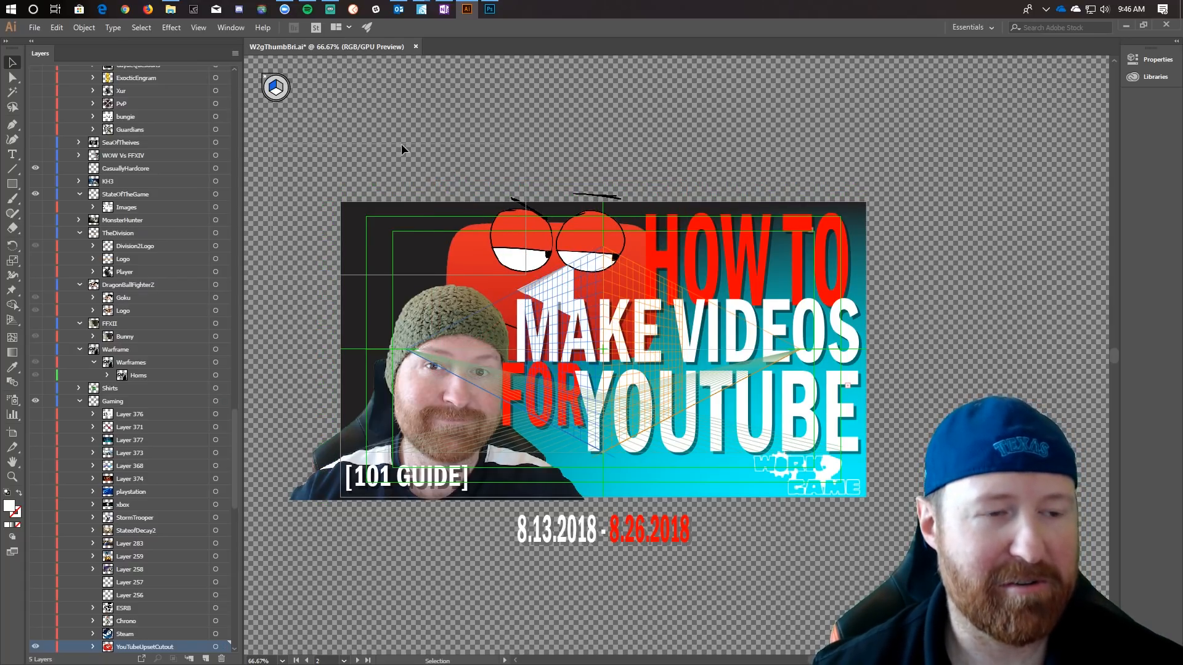
Inspect the separate title text objects HOW TO, MAKE VIDEOS, YOUTUBE and FOR by selecting each one.
click(705, 274)
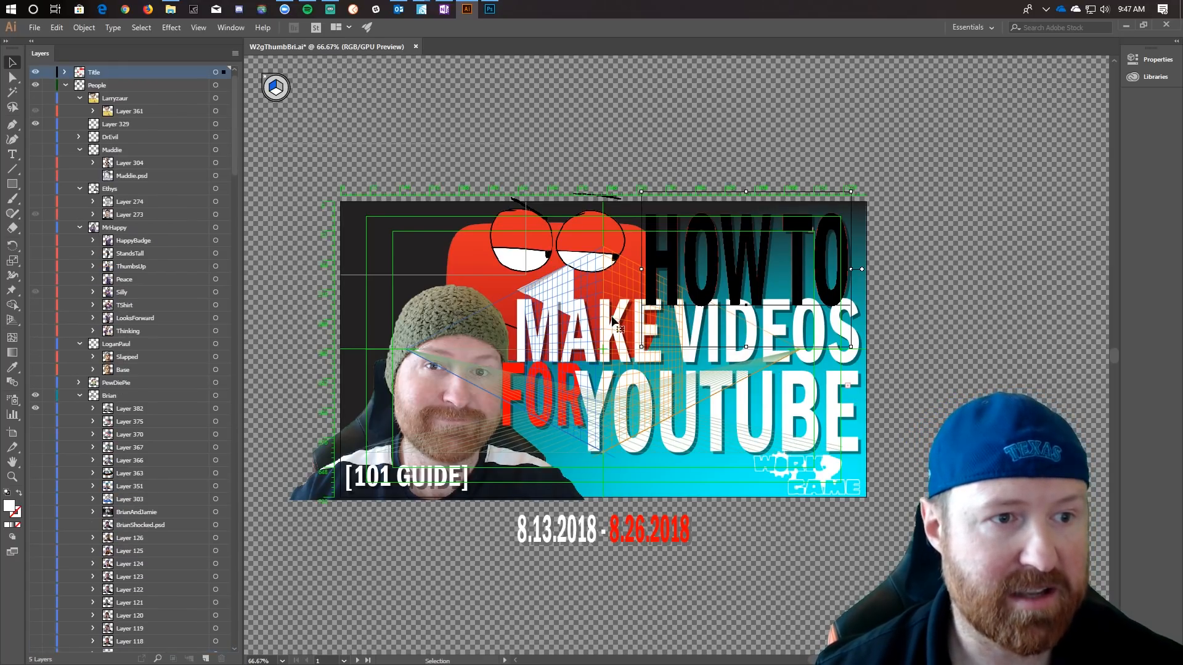
click(615, 320)
click(629, 410)
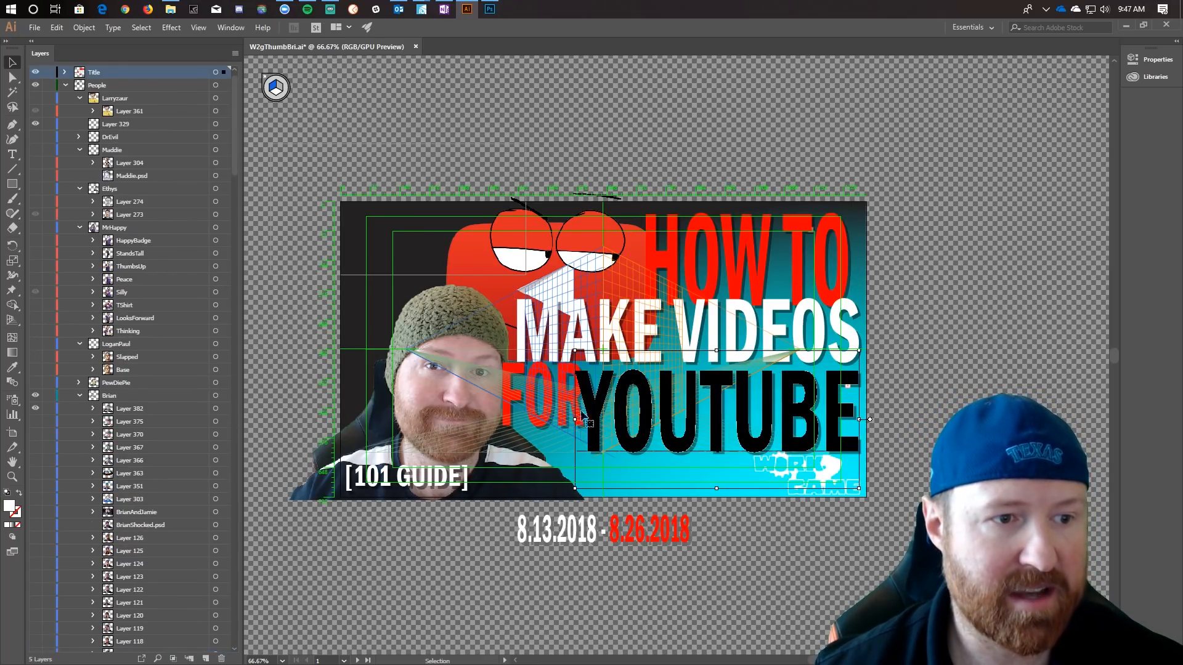
click(537, 409)
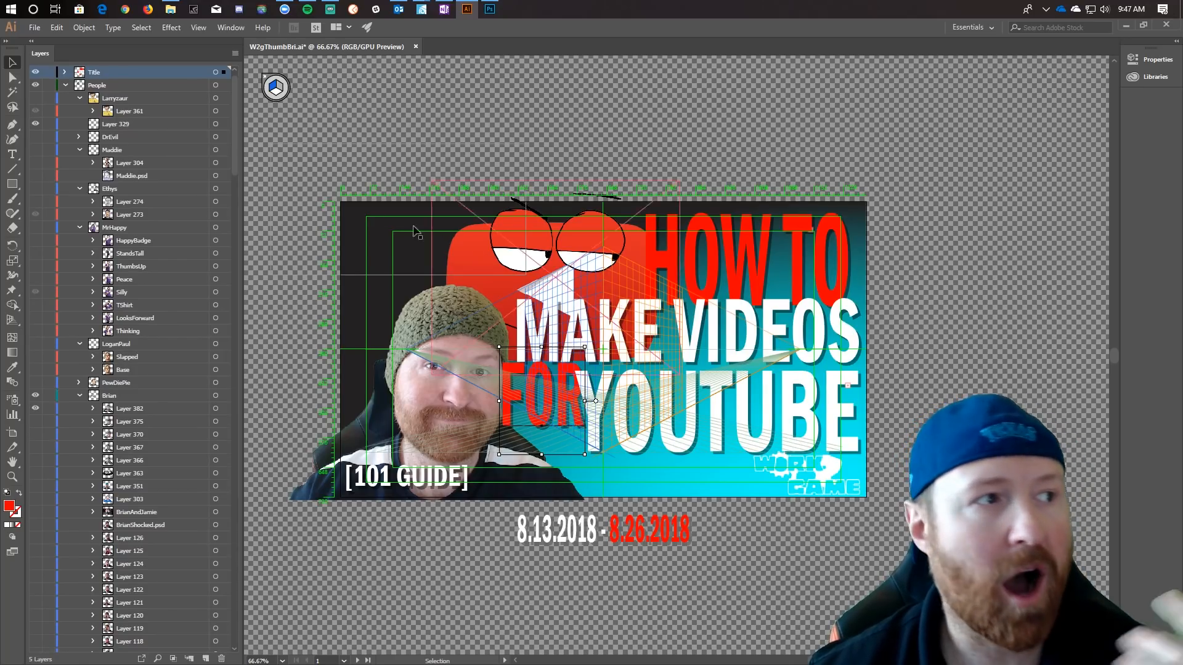
click(705, 265)
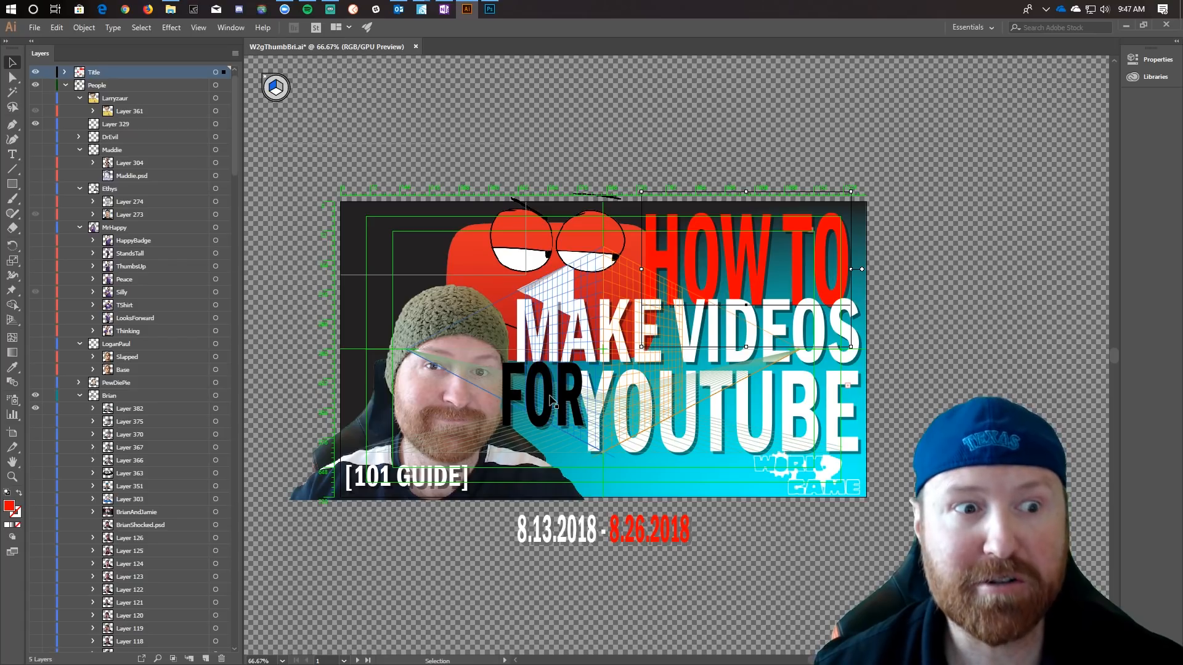
Start Export for Screens with the artboards in view and rename the thumbnail artboard YoutubeGuide.
key(shift+o)
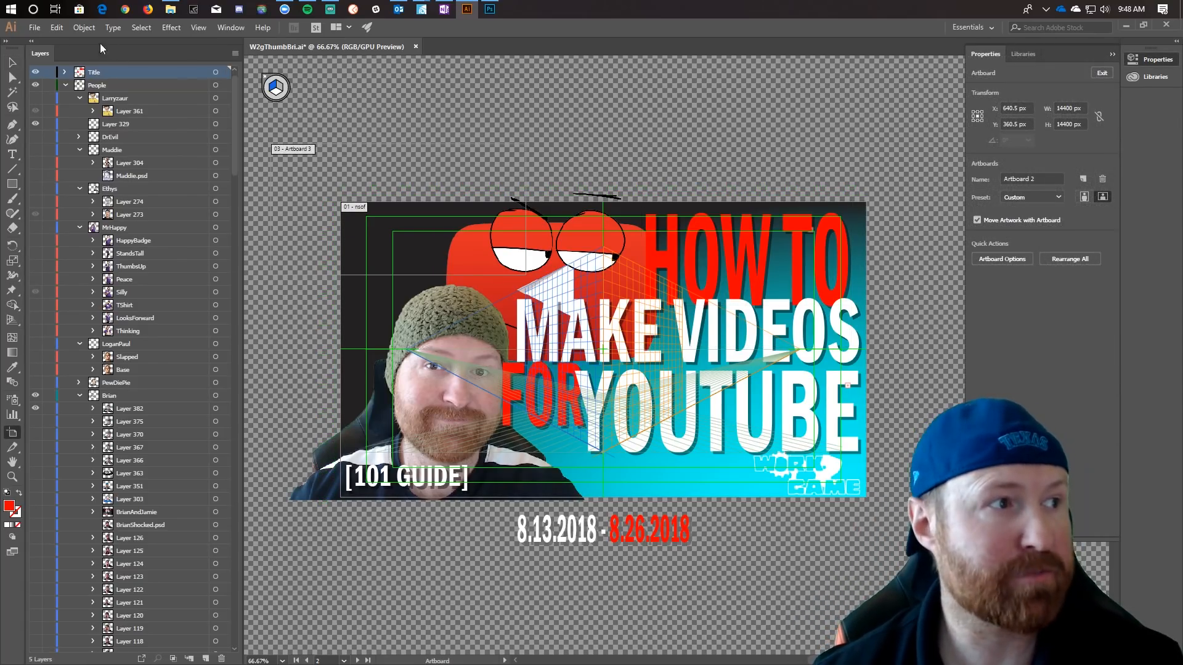
click(34, 28)
mouse_move(80, 244)
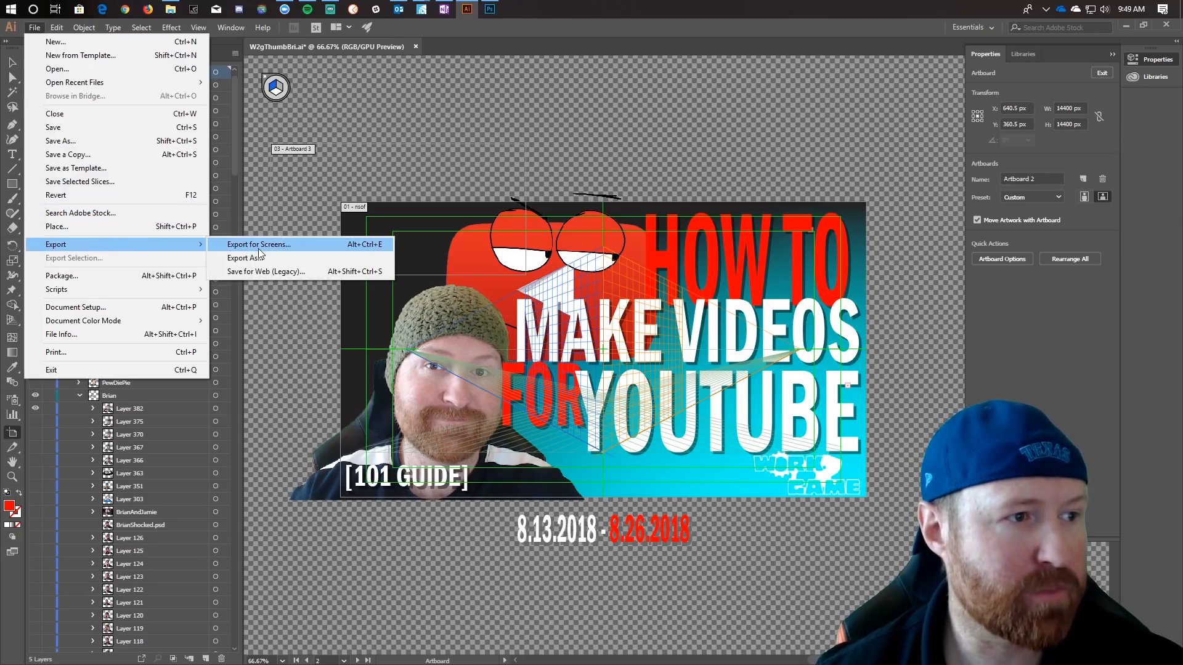
click(258, 246)
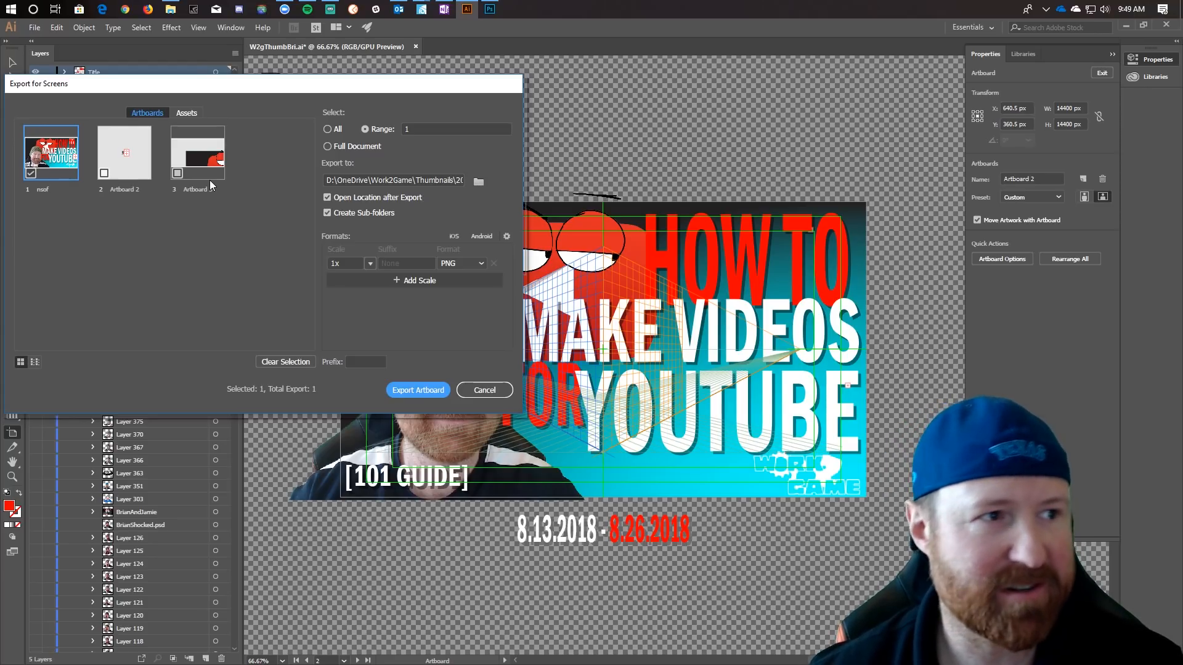
double_click(38, 189)
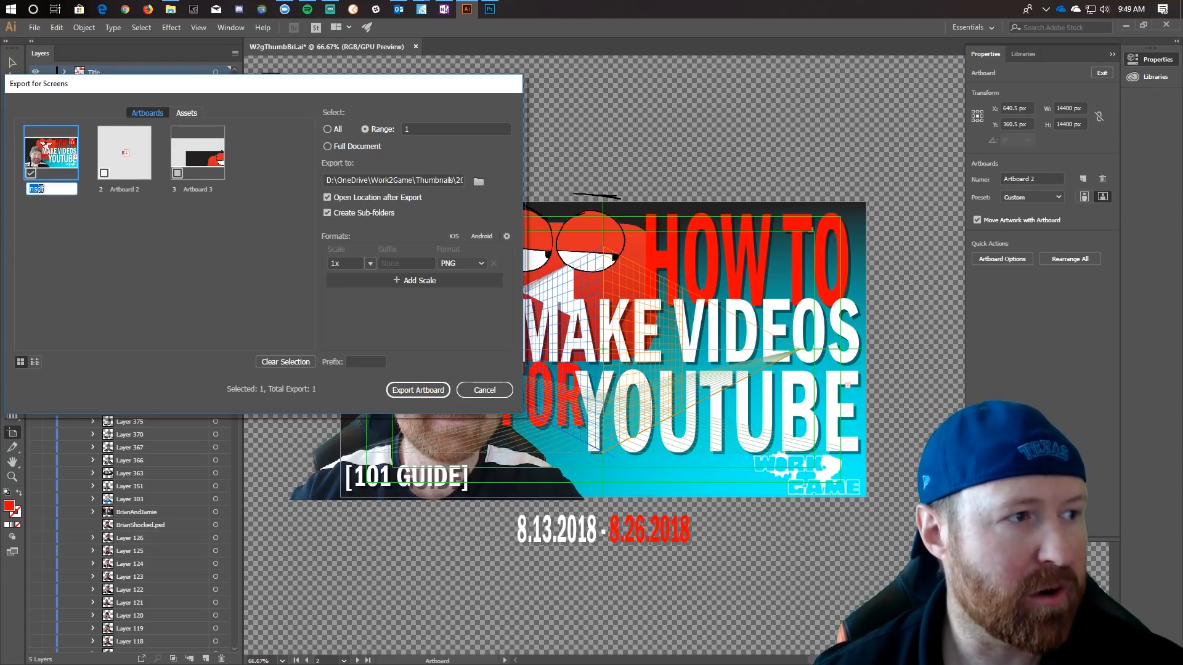
text(You)
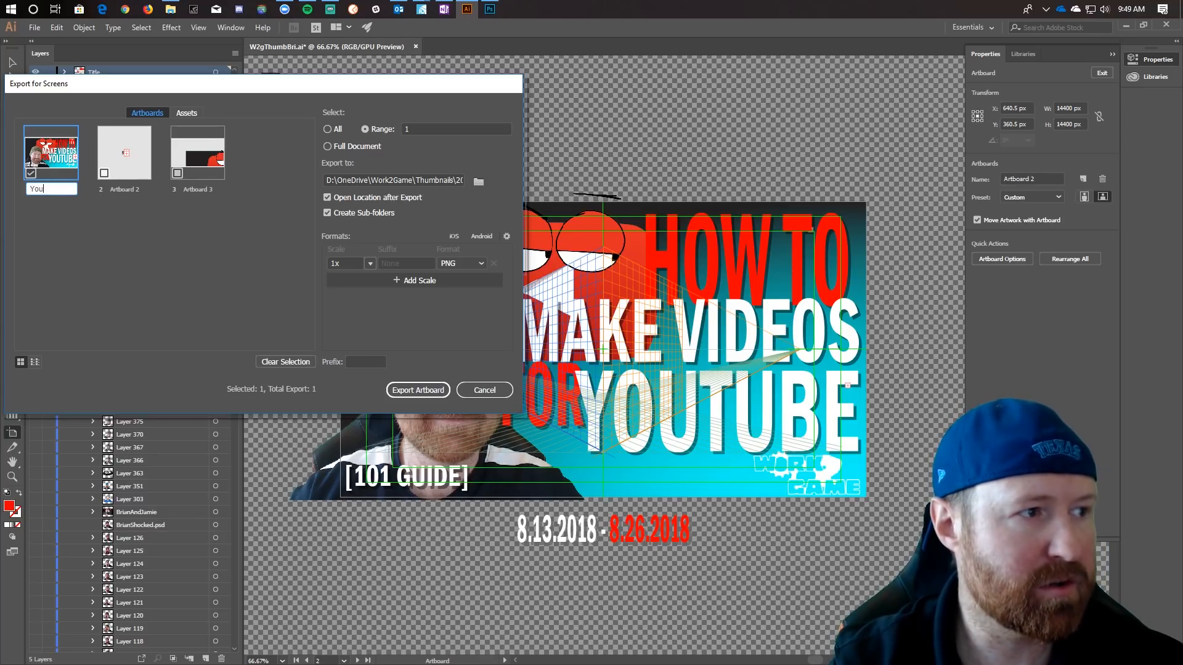
text(tubeGuide)
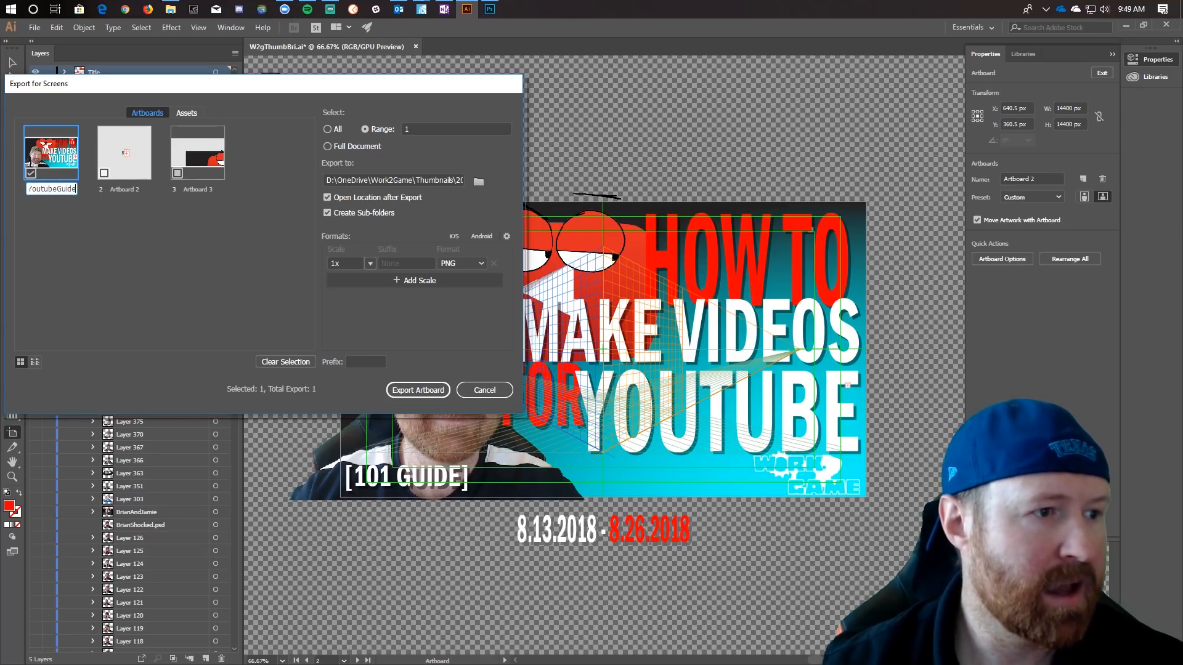
Export the thumbnail artboard as a PNG at 1x only, removing the extra 2x scale, and close the output folder.
click(449, 280)
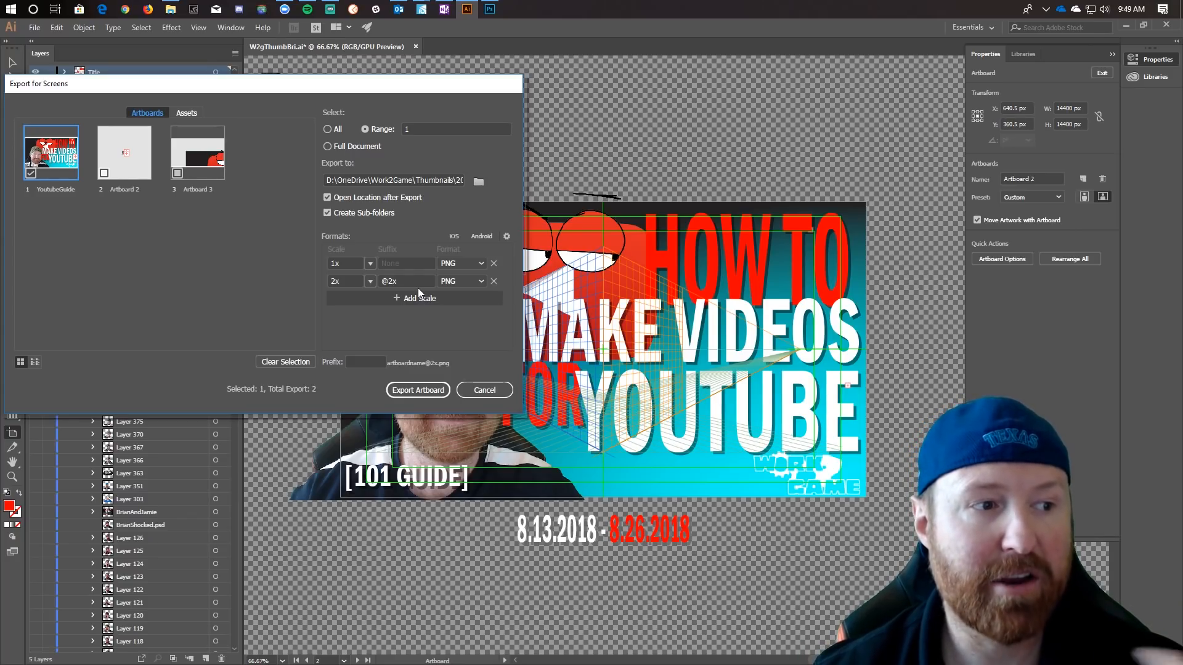
click(493, 282)
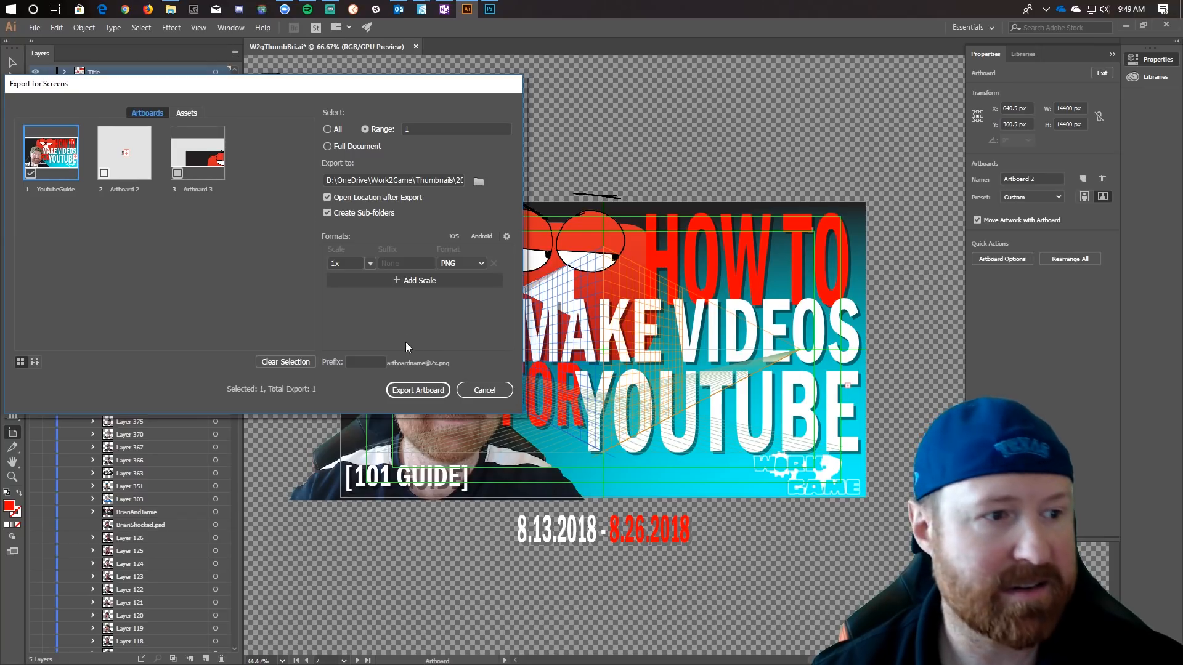
click(417, 390)
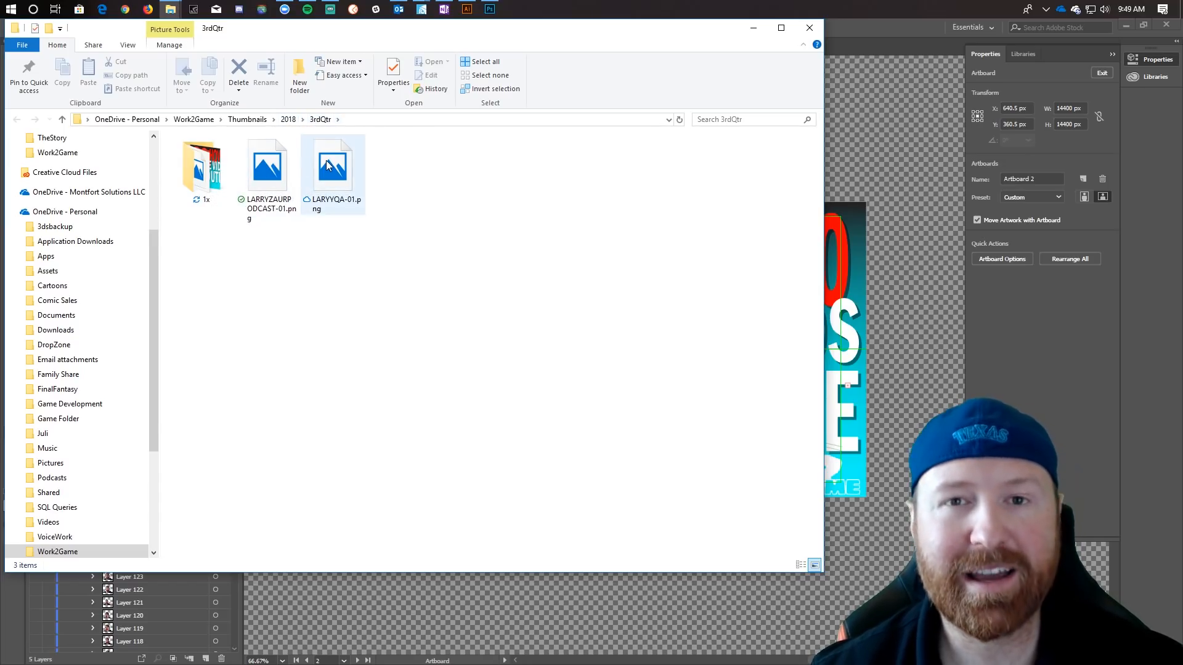
click(807, 31)
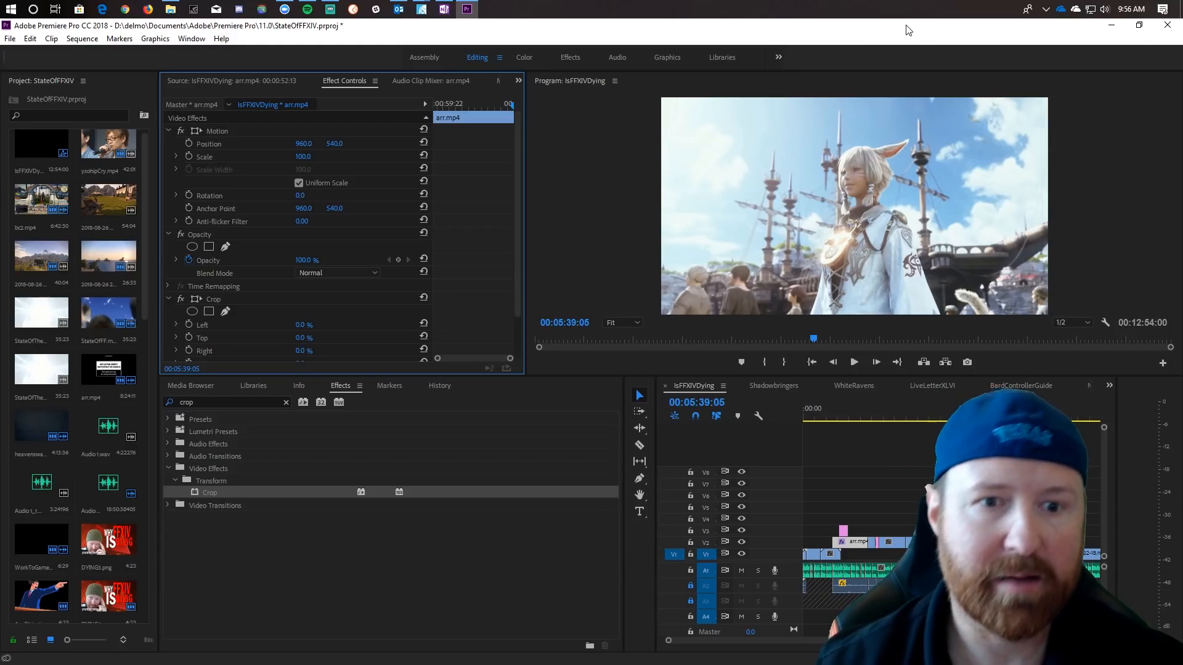
Dock the Project panel with the lower panels, return it to a full-height column beside Effect Controls, and narrow that column.
click(36, 82)
drag(129, 186, 172, 391)
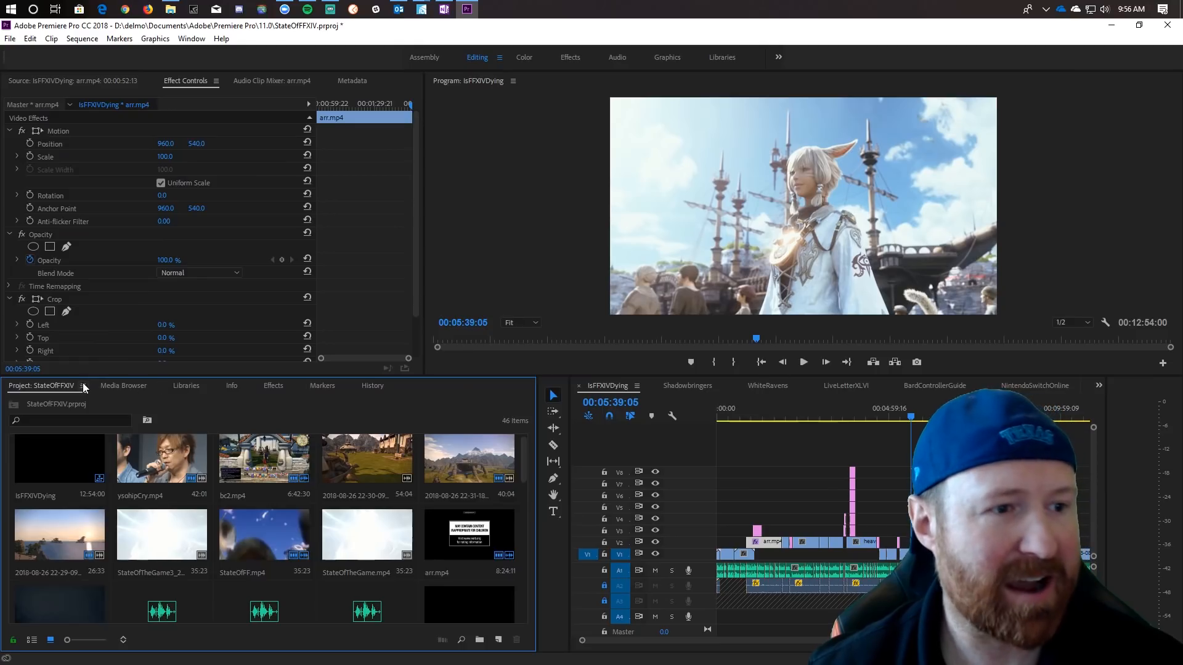
drag(537, 408, 456, 409)
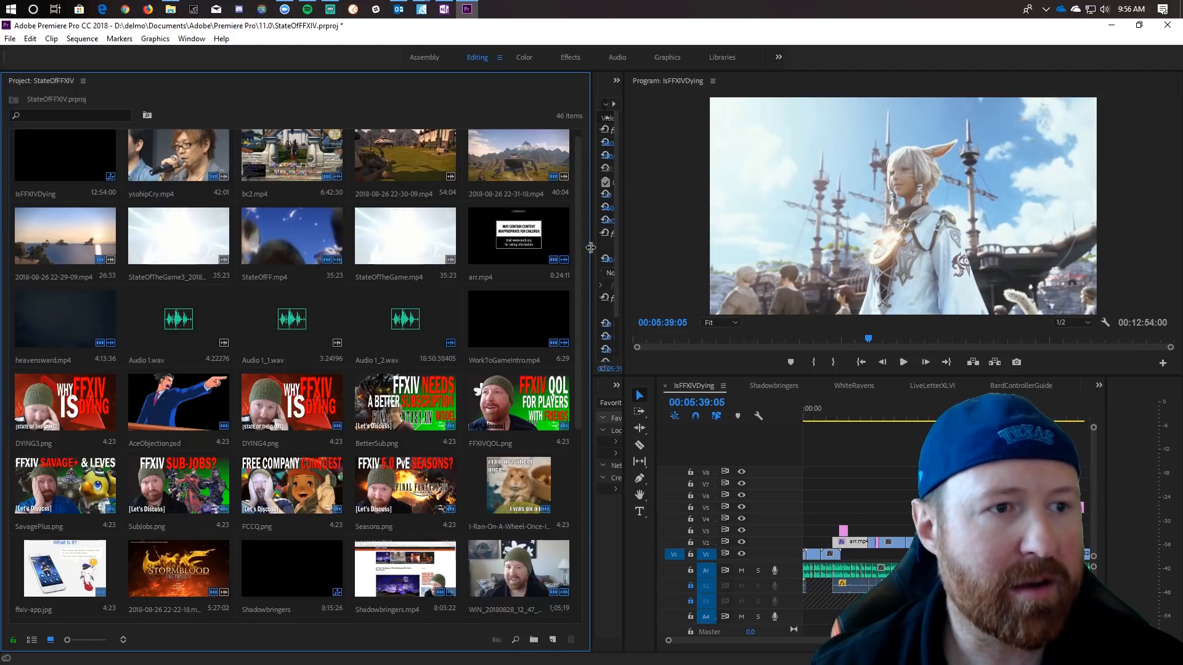
drag(590, 246, 216, 259)
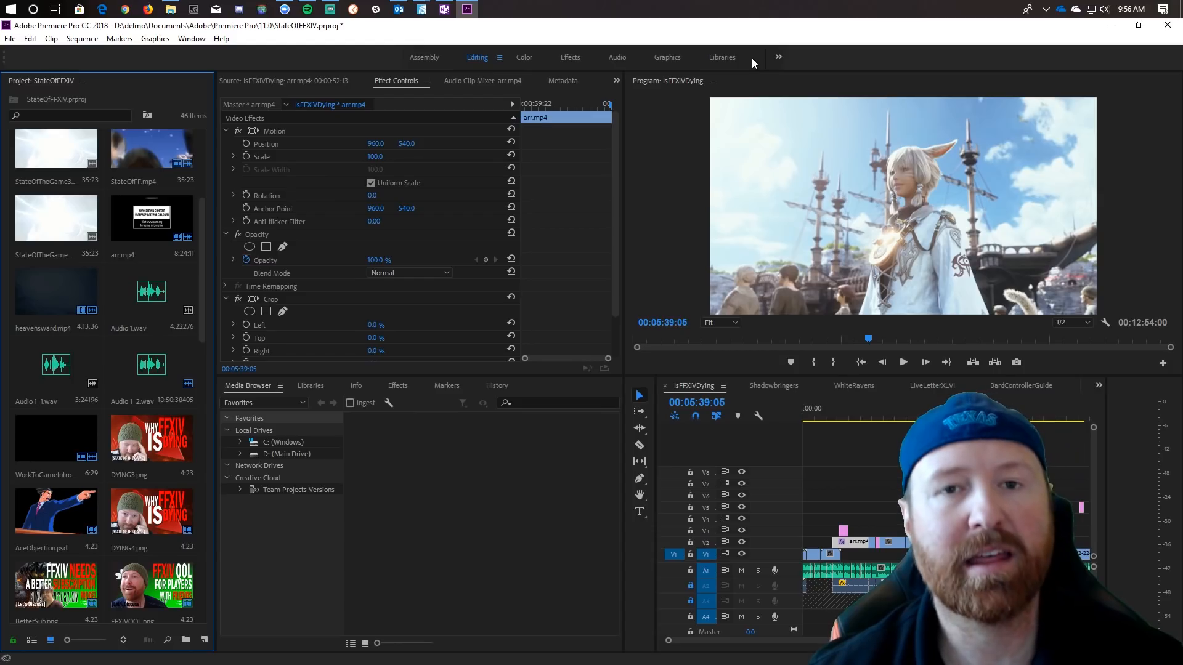
Switch Premiere Pro to the Assembly workspace.
click(427, 57)
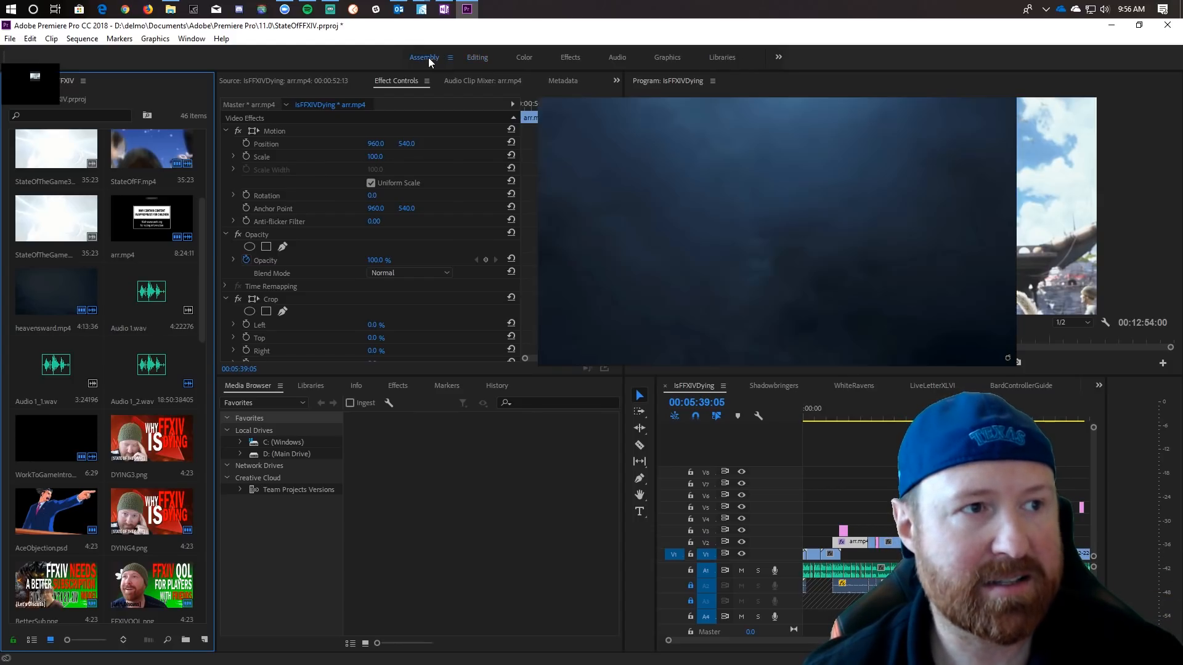
Switch to the Editing workspace and widen the Timeline panel by narrowing the Media Browser beside it.
click(471, 57)
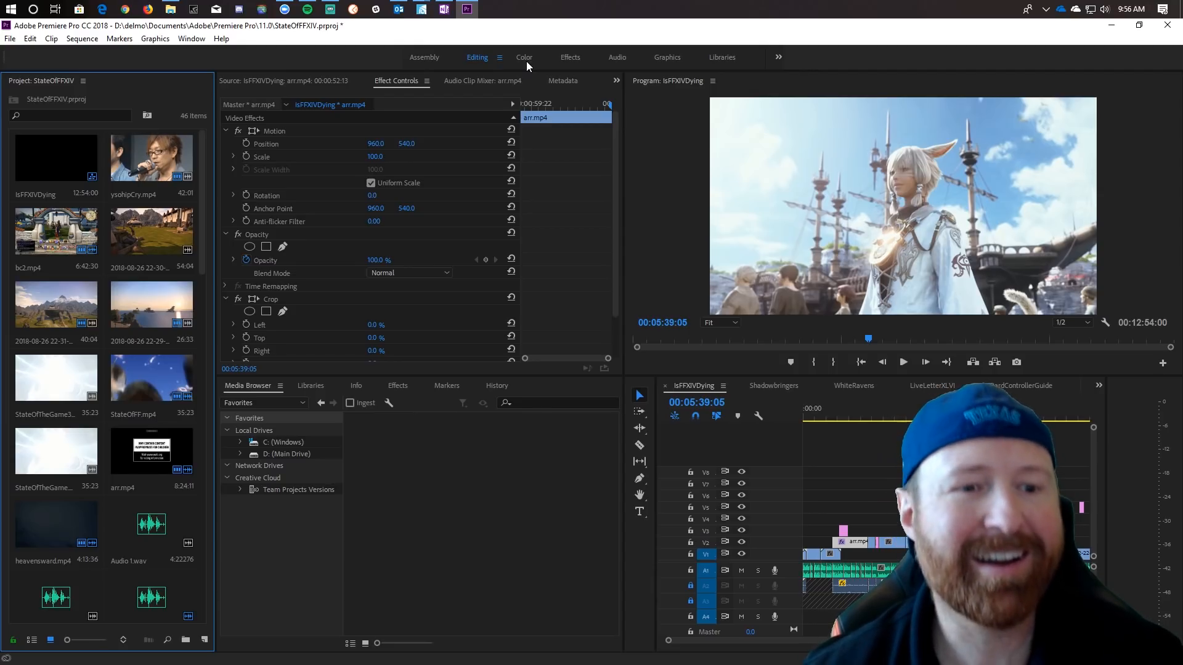
drag(623, 403, 493, 403)
drag(656, 422, 525, 438)
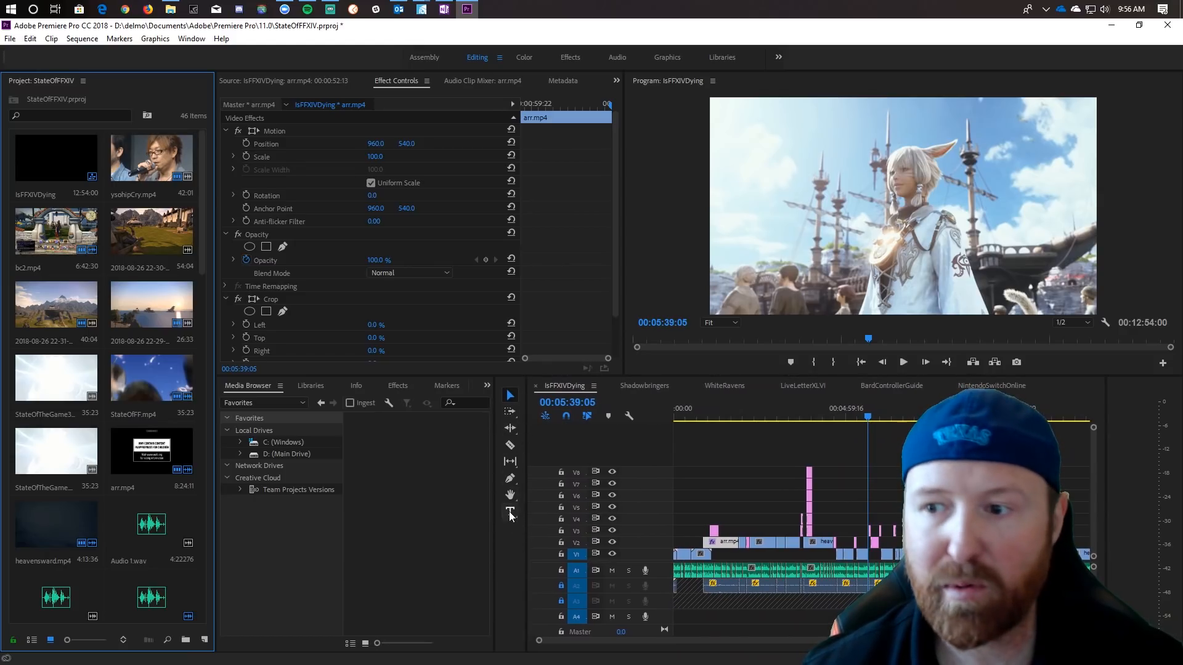
Select a single clip on V2 with the Selection tool, and all clips from an early V1 clip onward with Track Select Forward.
click(506, 395)
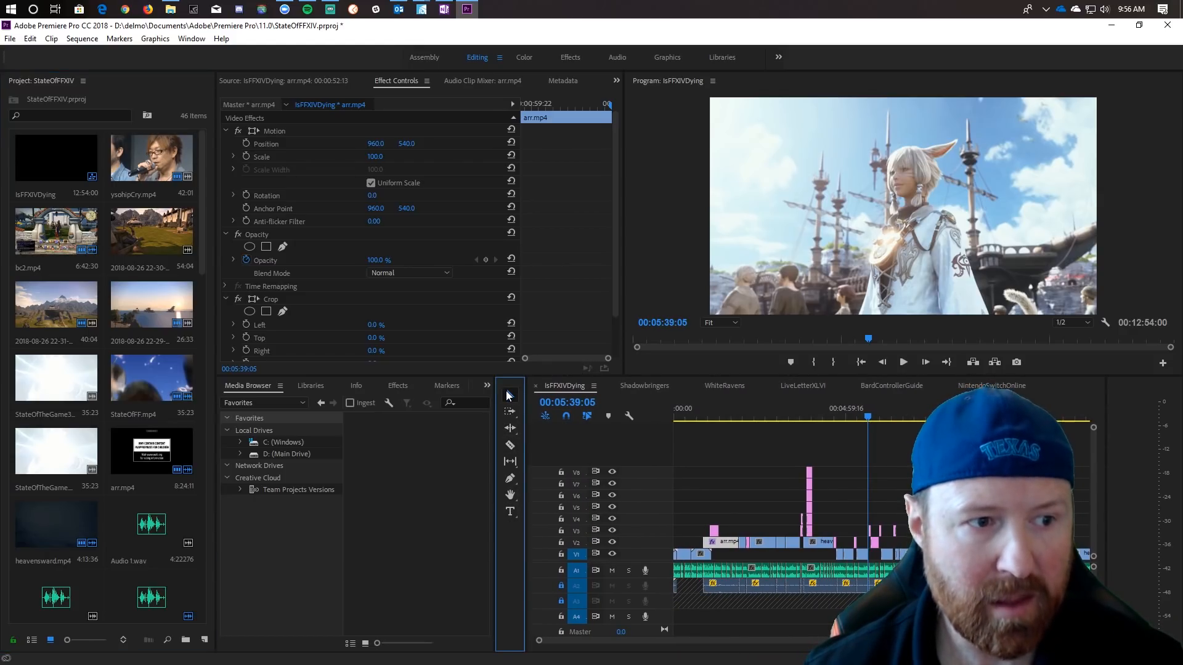
click(760, 539)
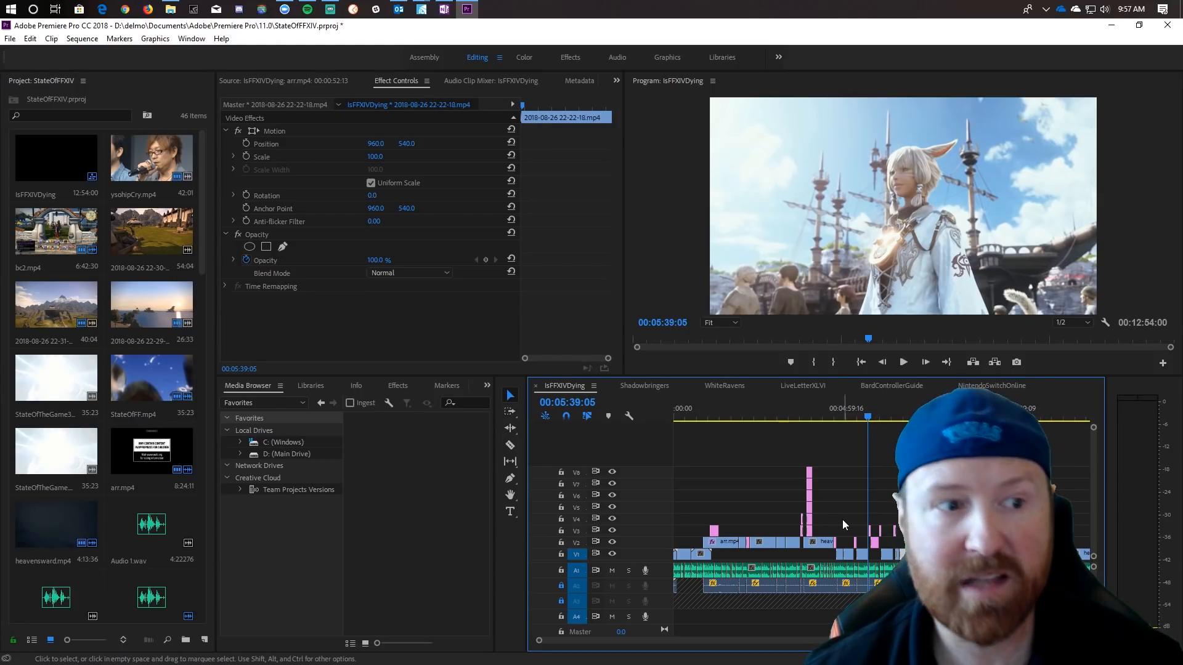
click(509, 412)
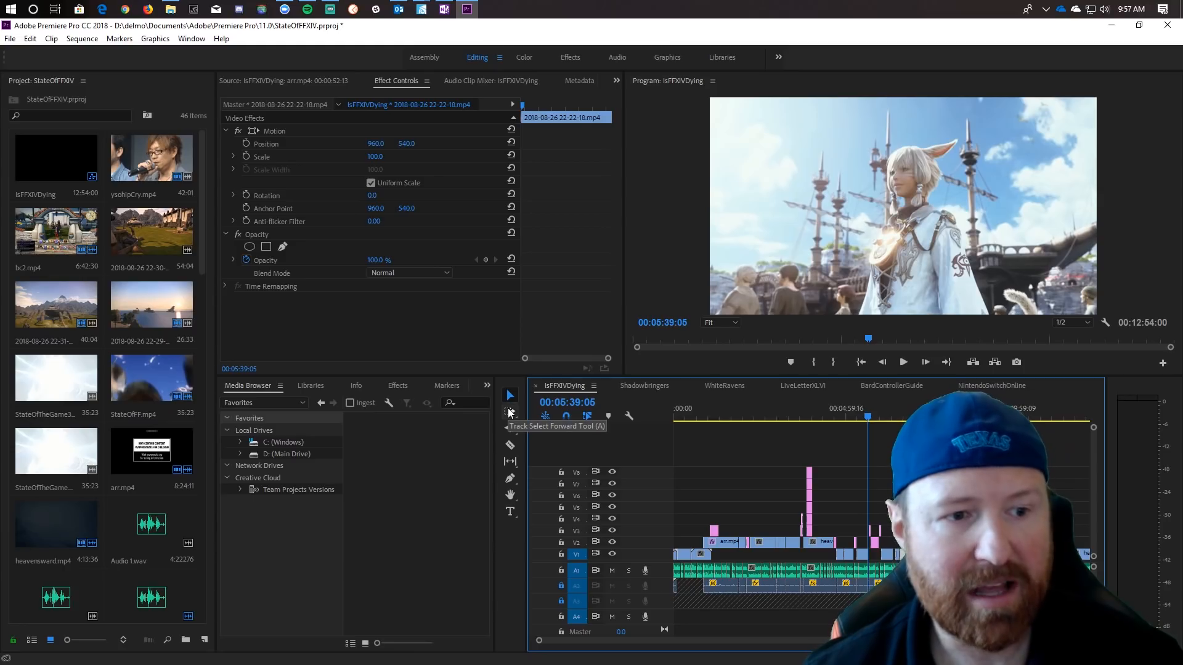
click(745, 555)
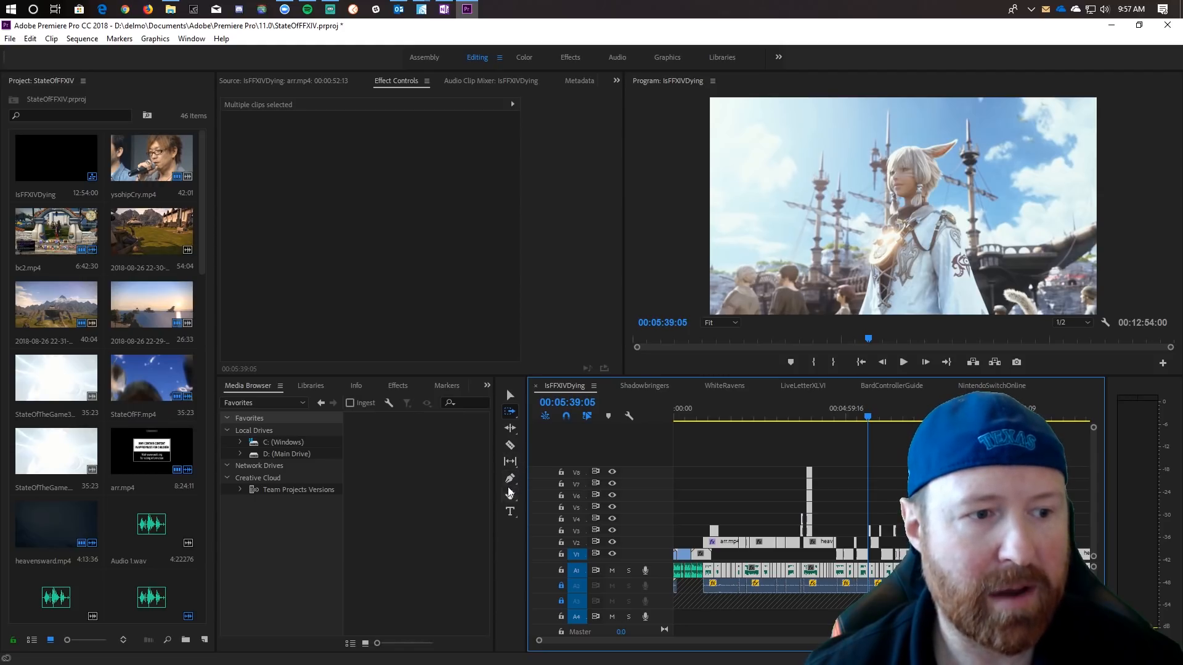
click(508, 395)
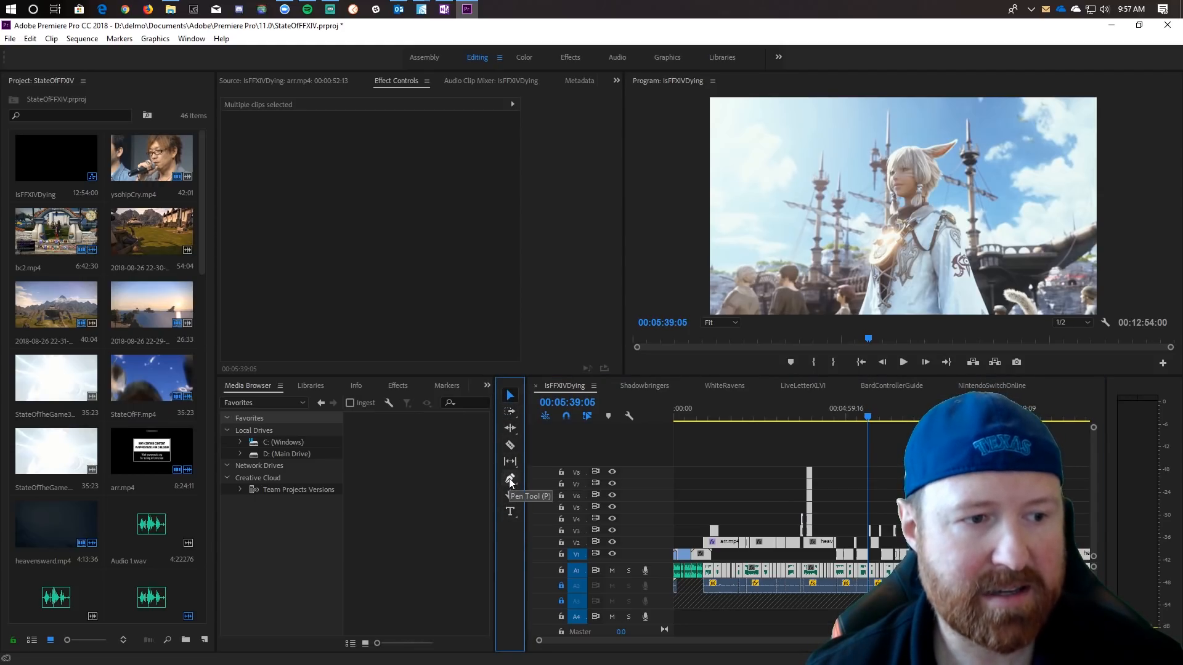
Deselect the clips and split the heavensward clip on V2 with the Razor tool.
click(511, 446)
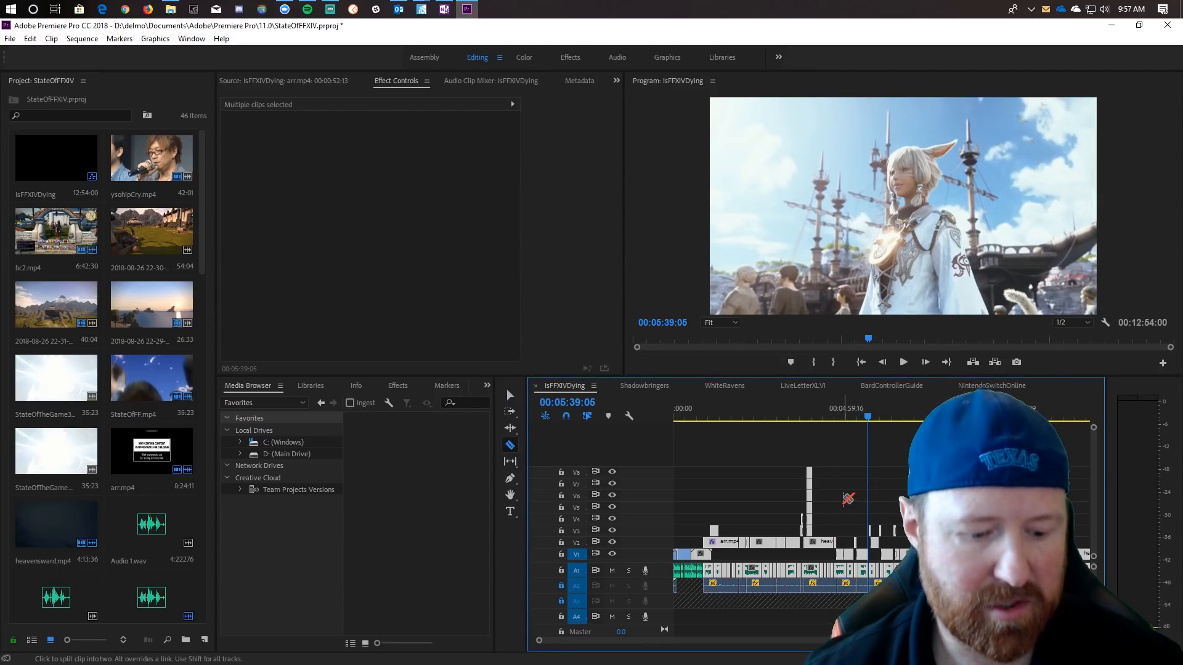
click(848, 499)
click(511, 447)
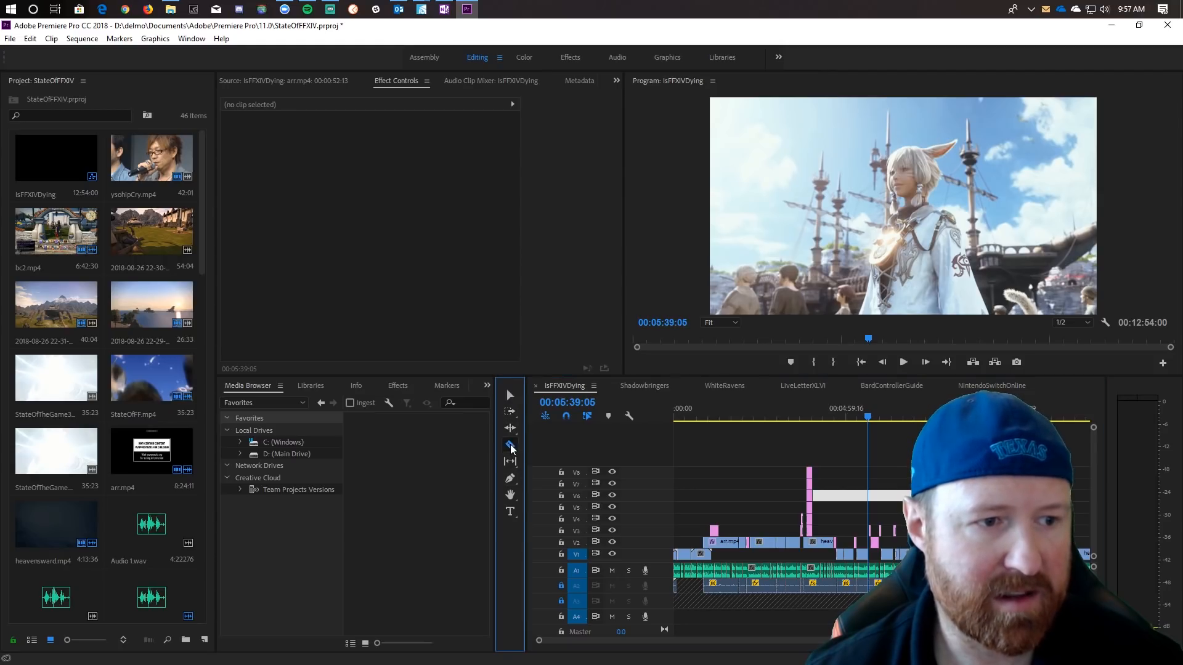
click(820, 544)
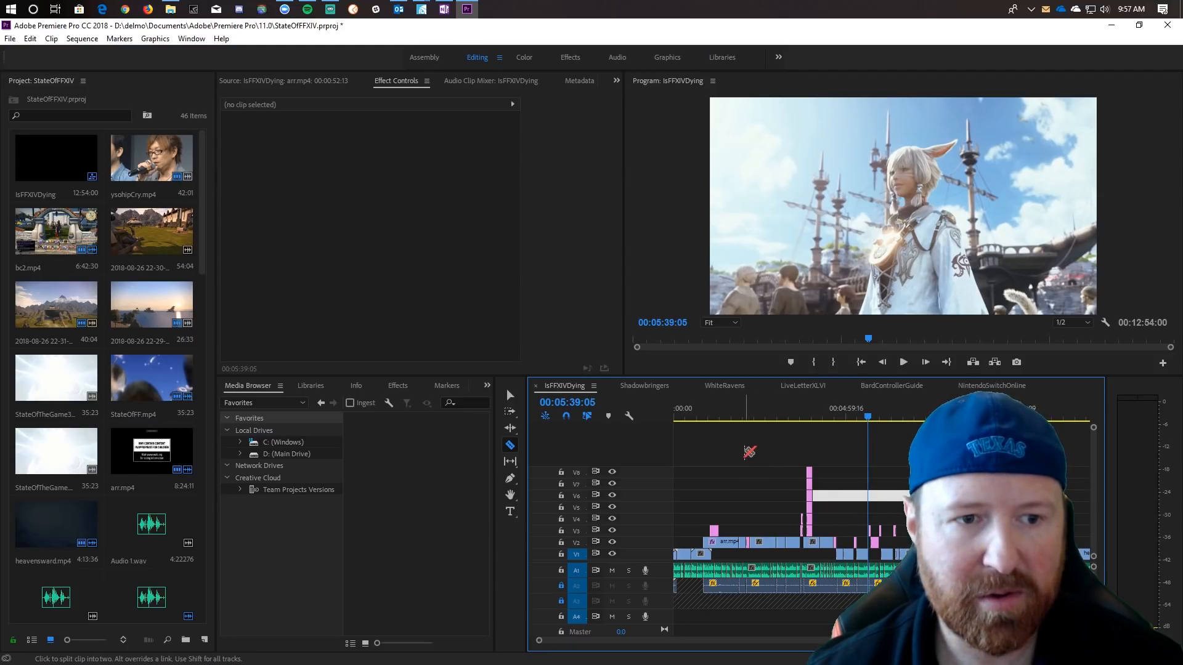
Move the playhead to 00:03:17:12 and return to the Selection tool.
click(829, 418)
drag(828, 418, 786, 418)
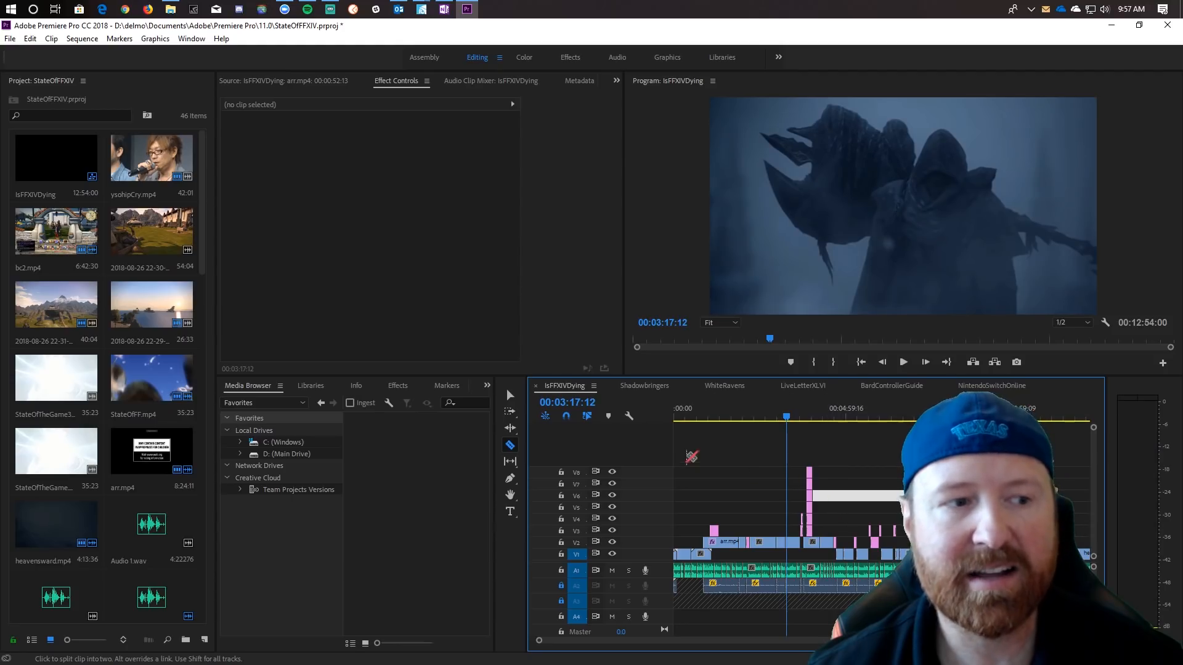
key(v)
Turn the sequence's Snap option off and back on.
click(82, 38)
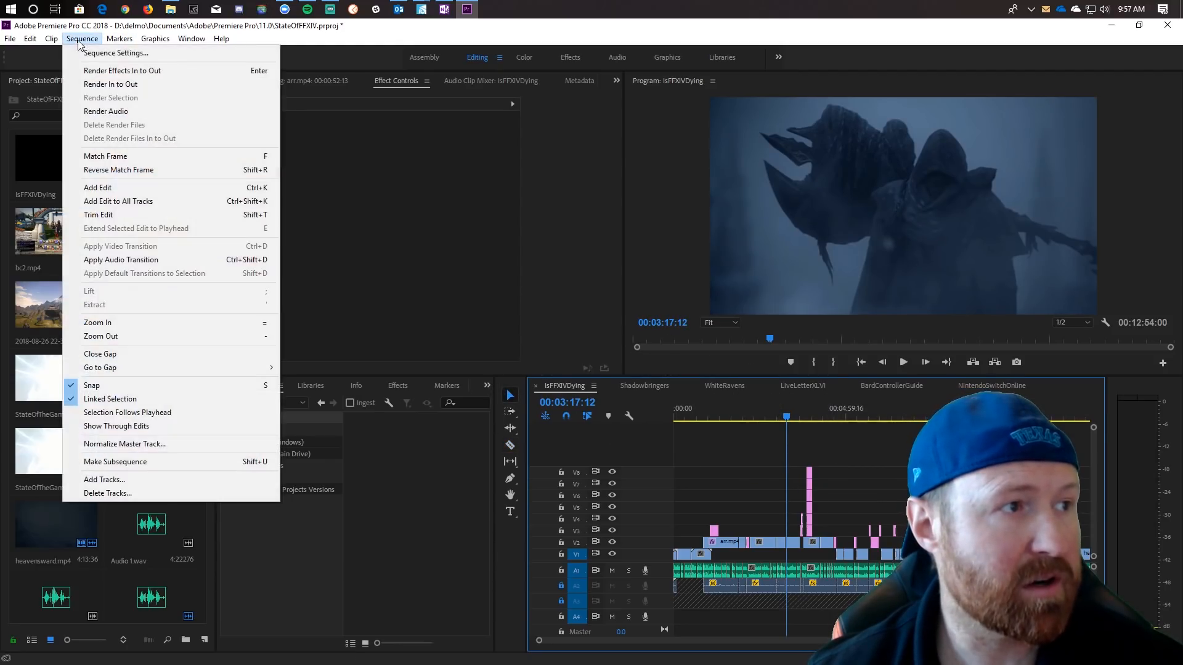
click(154, 385)
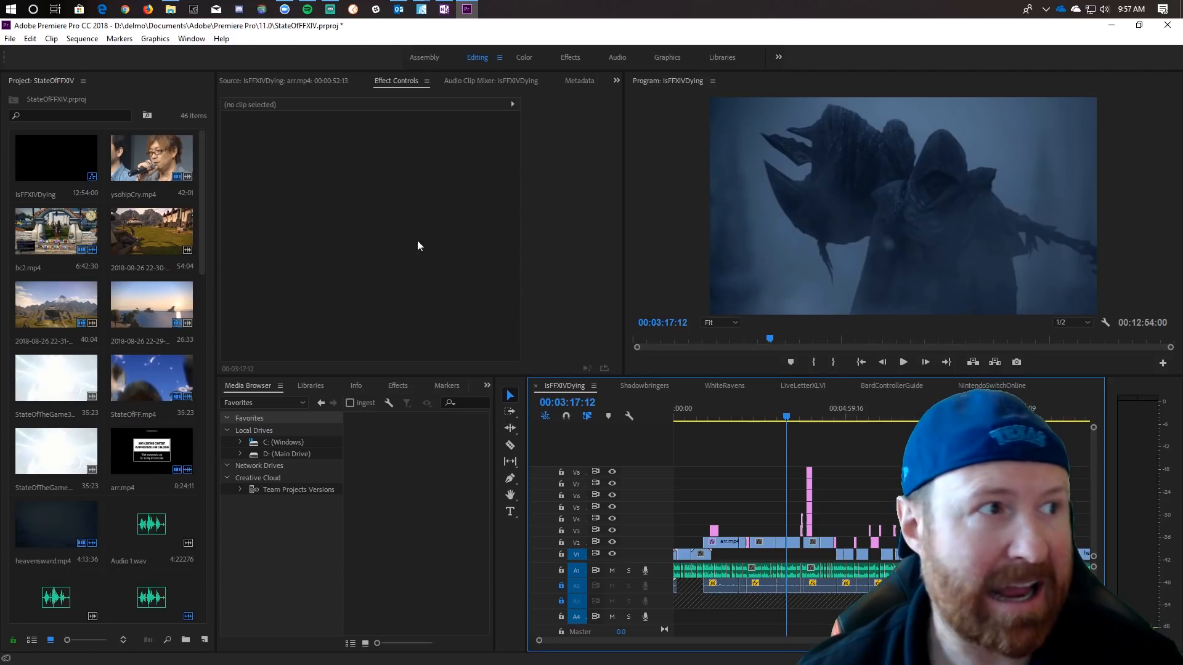
click(82, 39)
click(148, 386)
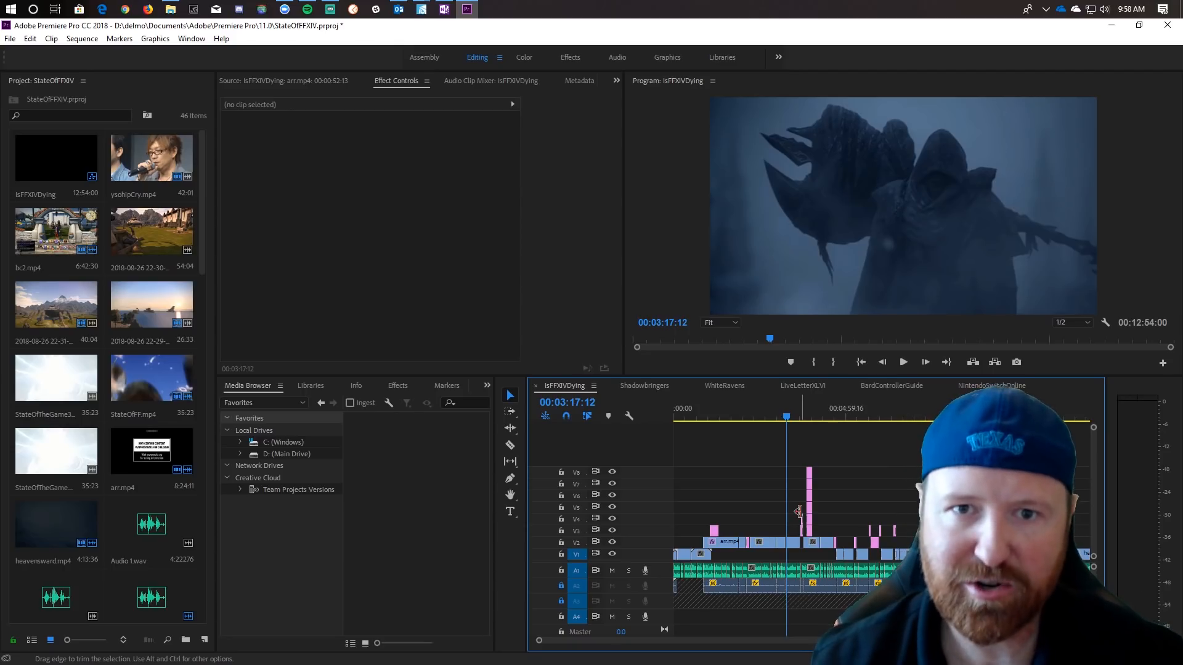
Zoom in on the timeline and scrub the playhead to 00:04:06:19.
drag(911, 640, 799, 641)
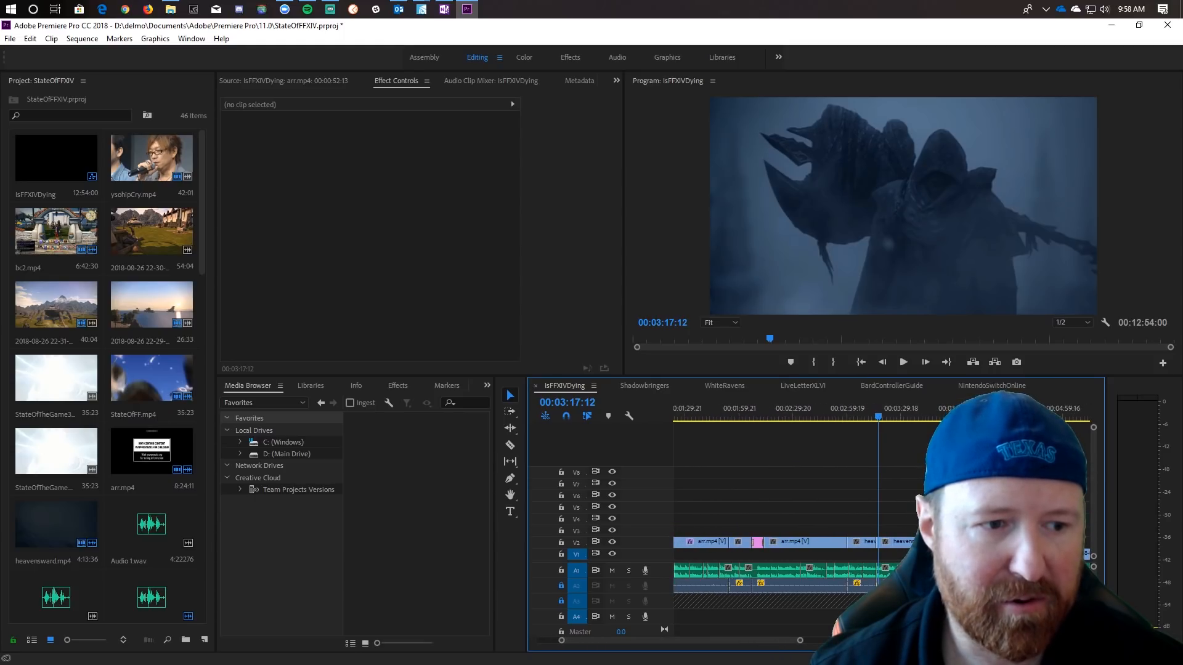
scroll(609, 533, down, 1)
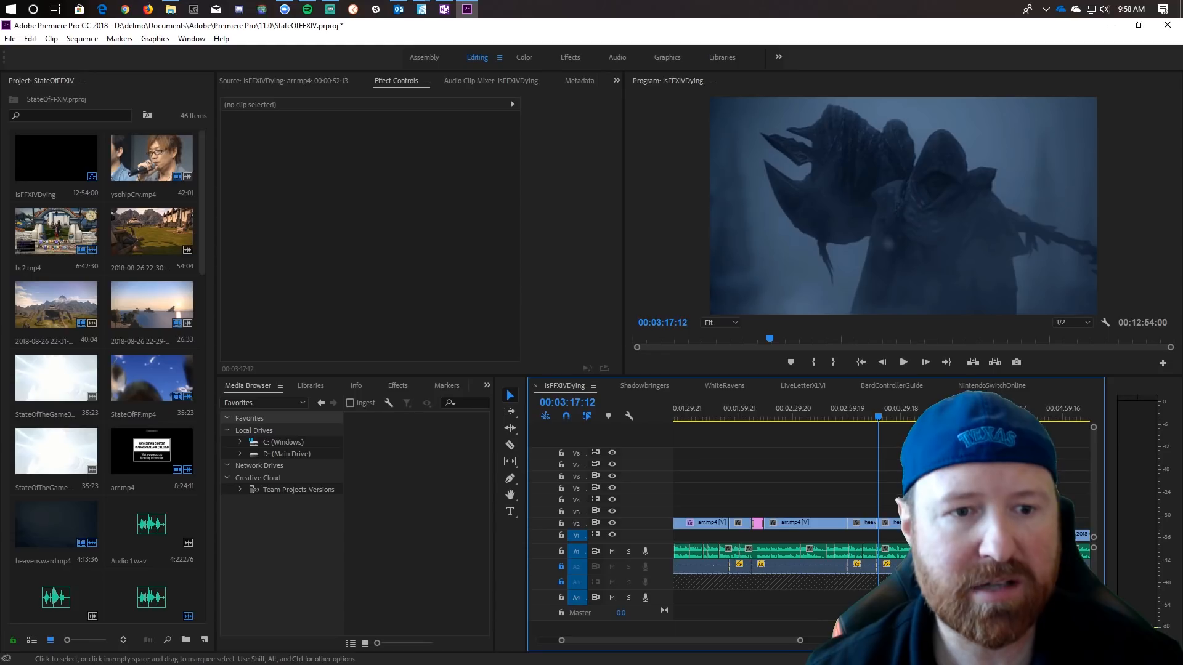
click(953, 411)
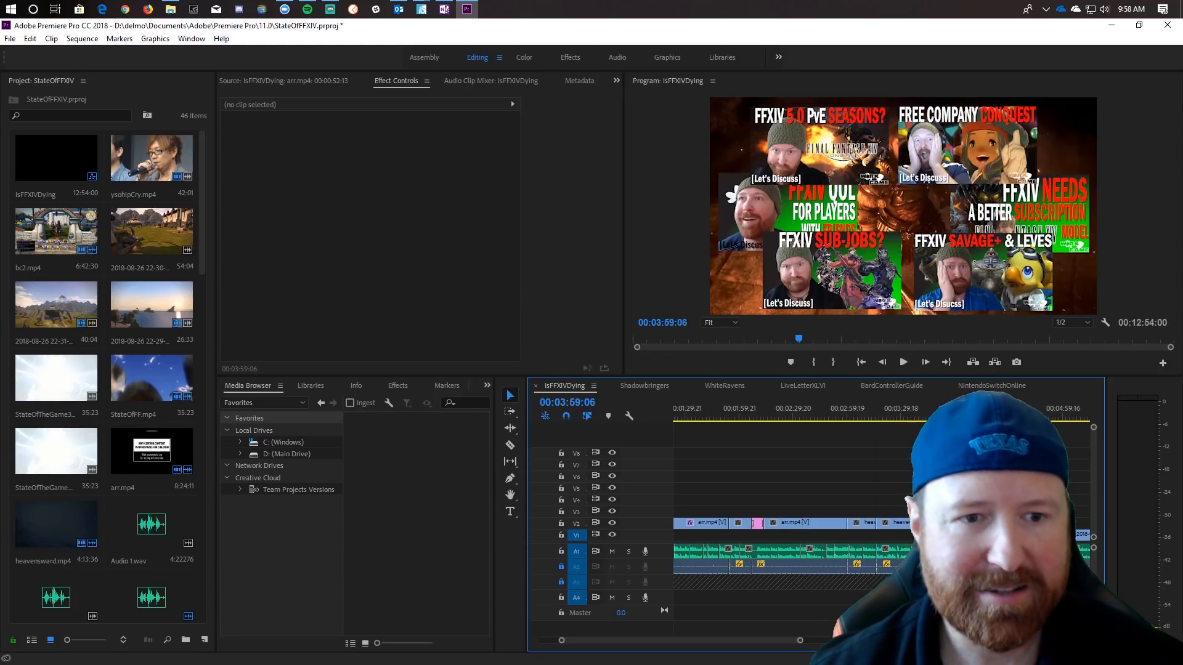
drag(954, 411, 966, 411)
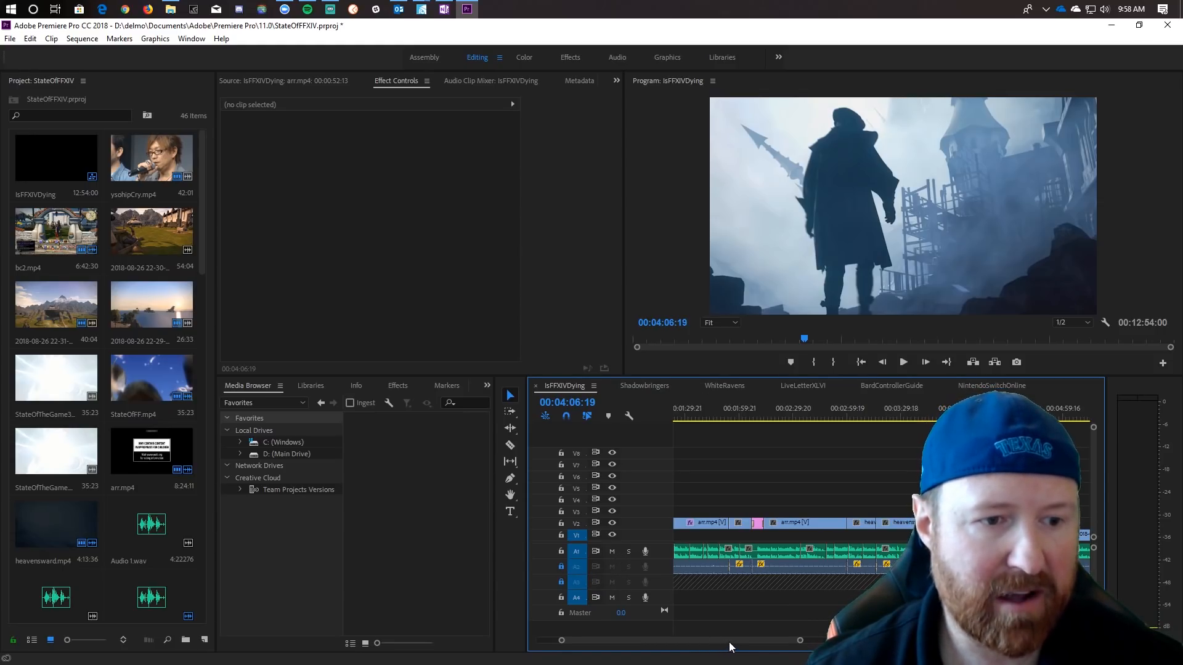
Lock tracks A1 and V2 and unlock track A2 in the IsFFXIVDying sequence.
scroll(730, 647, up, 5)
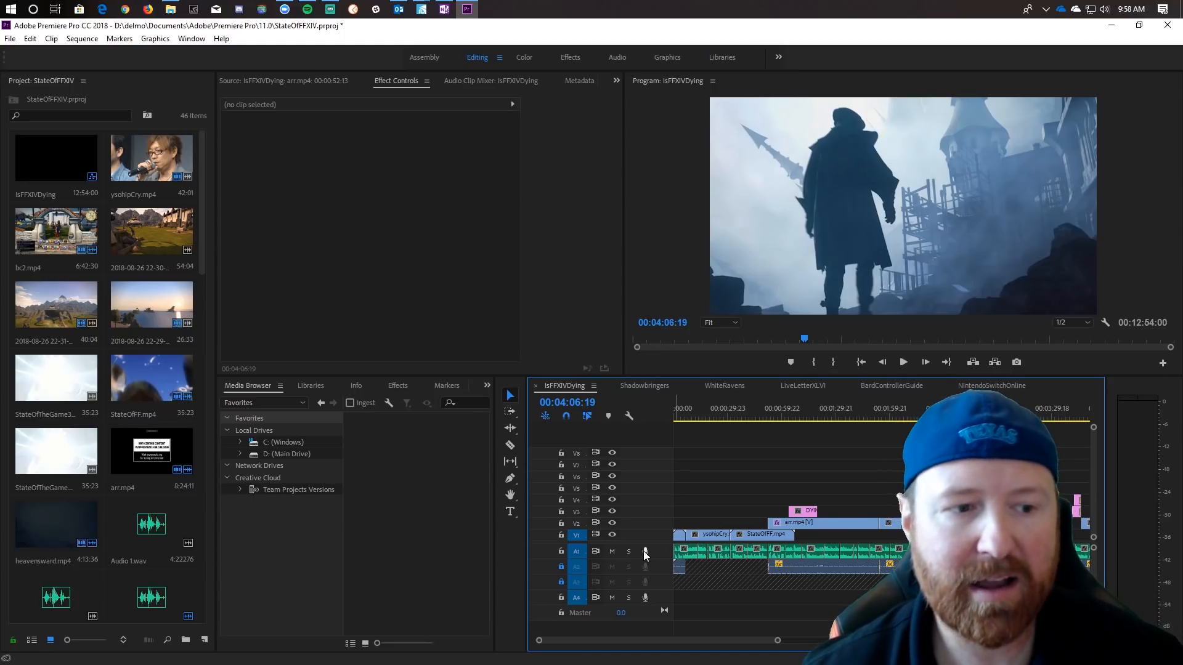
click(560, 552)
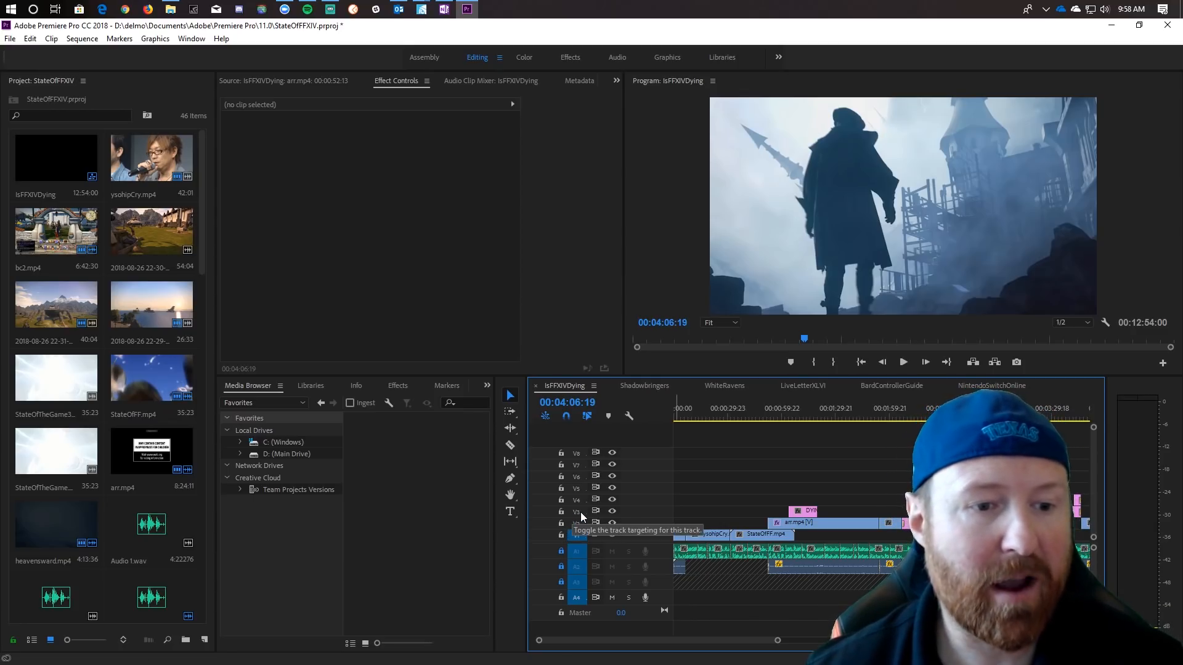
click(559, 567)
click(560, 523)
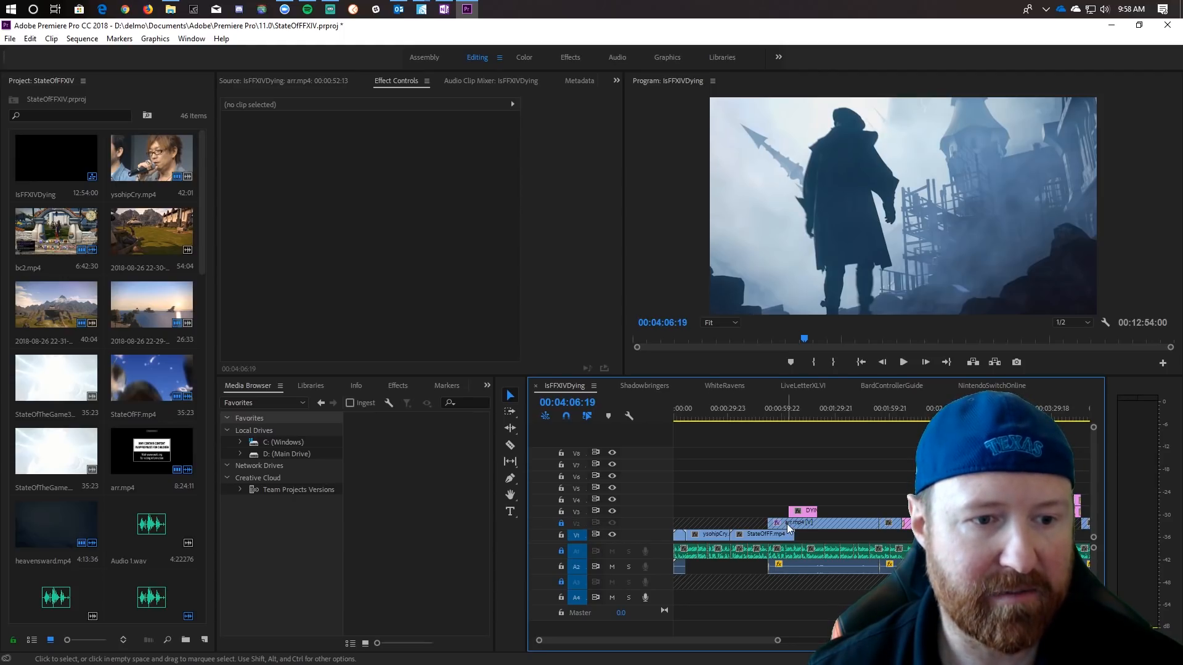
Delete the audio clip on A2 that belongs to arr.mp4 and undo the deletion.
click(802, 568)
key(Delete)
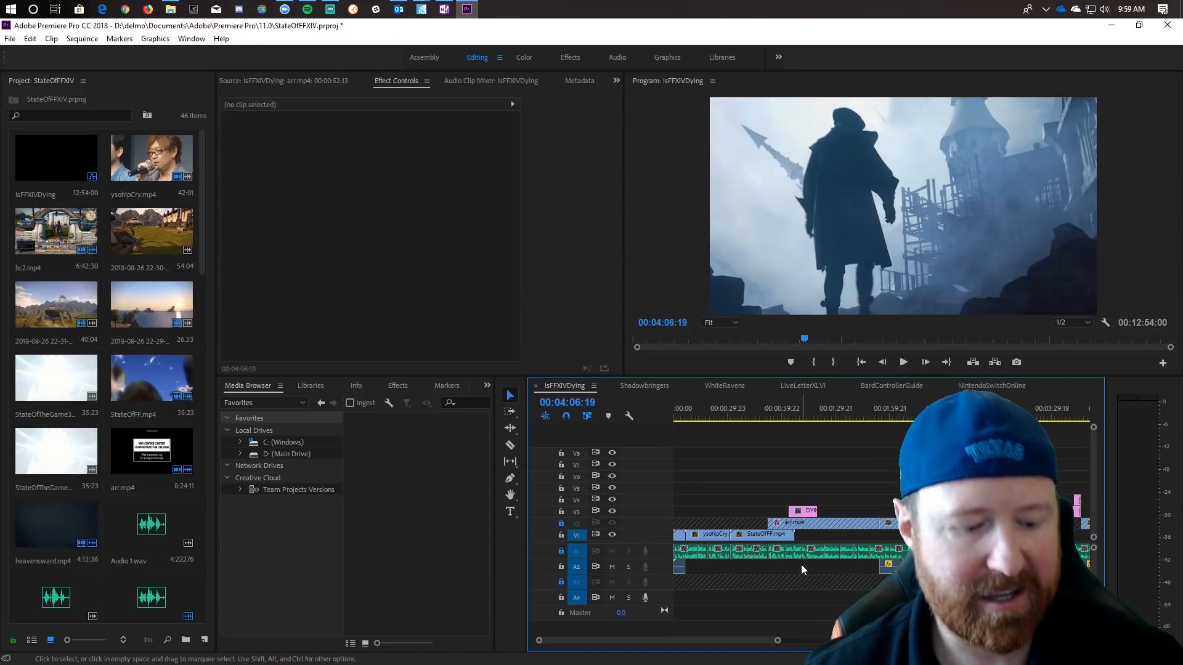
key(ctrl+z)
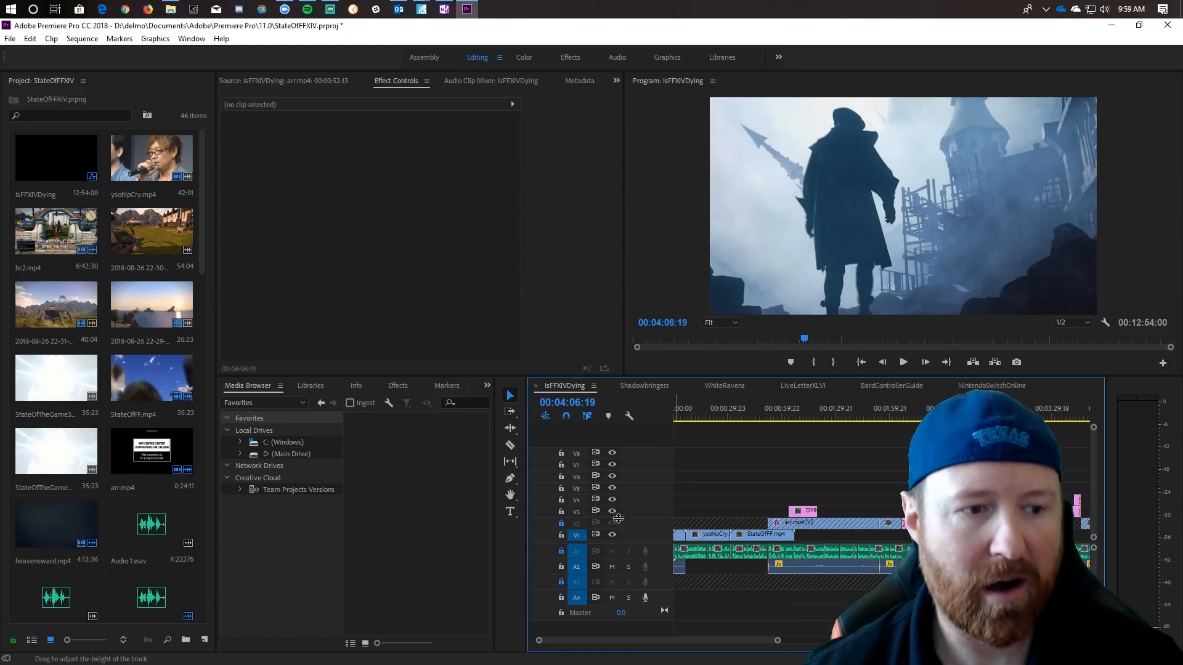
Unlock tracks V2, A1 and A3 in the timeline.
click(560, 512)
click(560, 523)
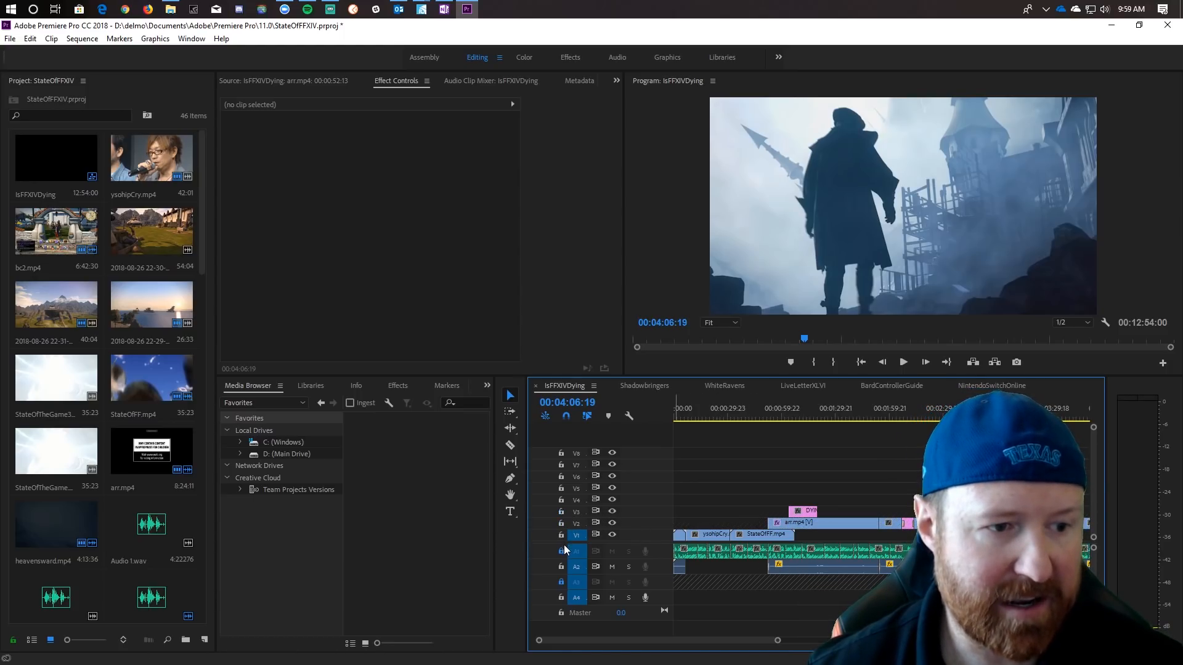
click(560, 550)
click(560, 582)
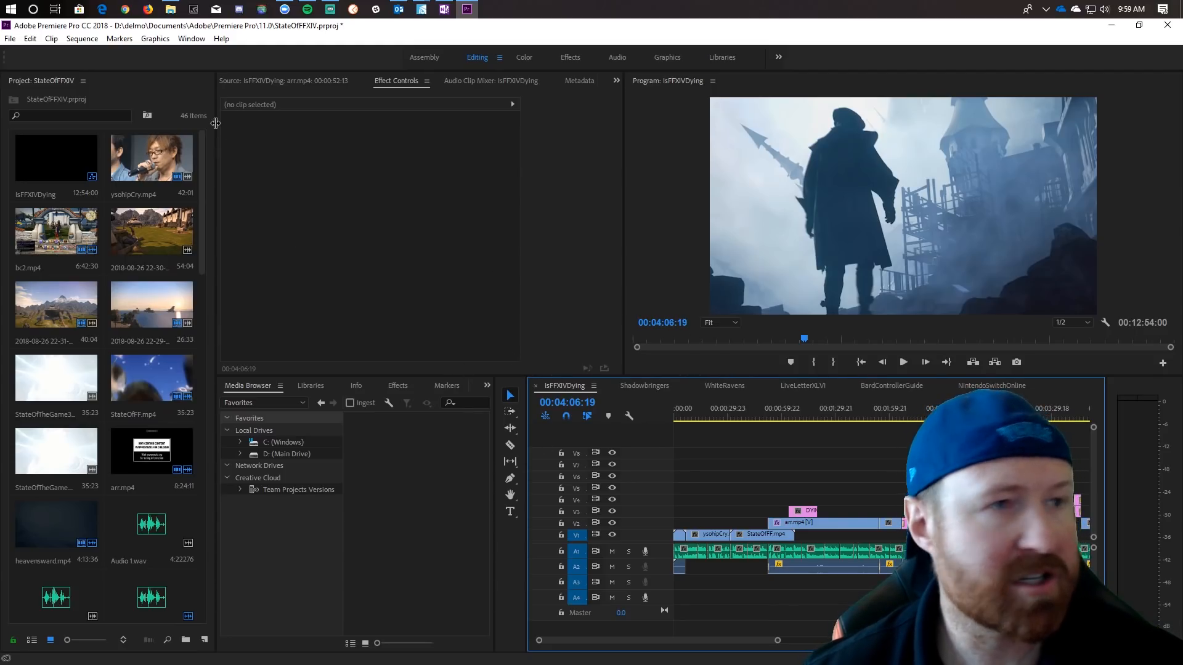
Create a sequence named HowToMakeYouTubeVideos with the ARRI 1080p 23.976 preset, and close the NintendoSwitchOnline sequence in the timeline.
click(10, 39)
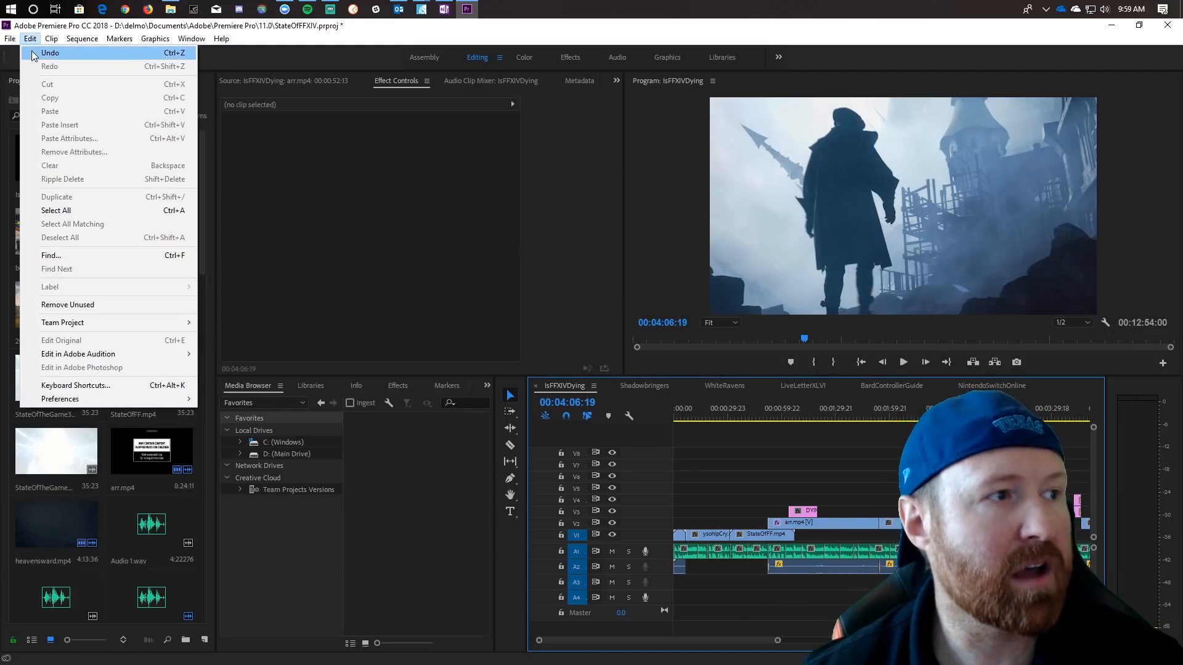
mouse_move(55, 53)
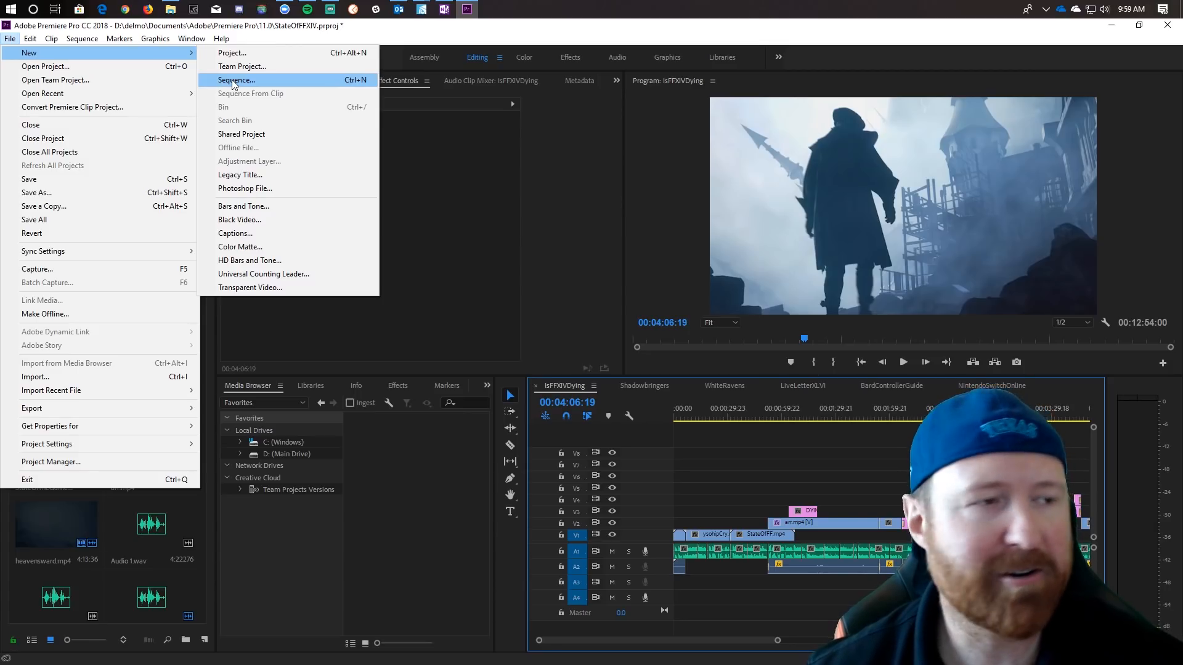
click(233, 82)
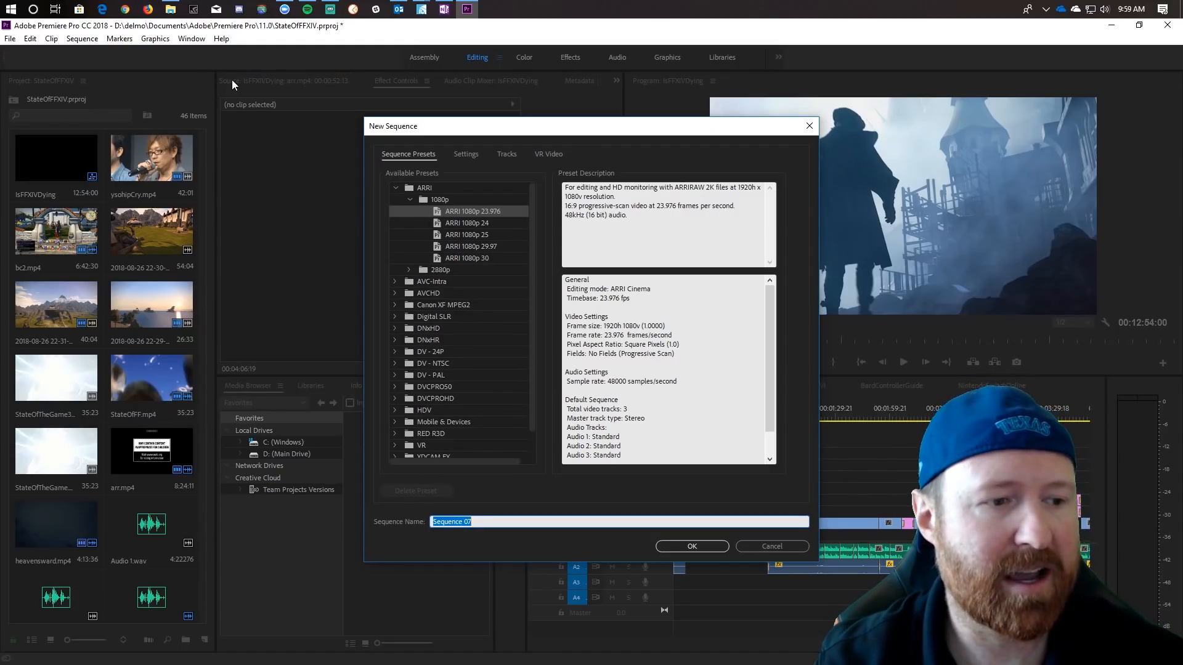
text(HowToMakeYouTubeVideos)
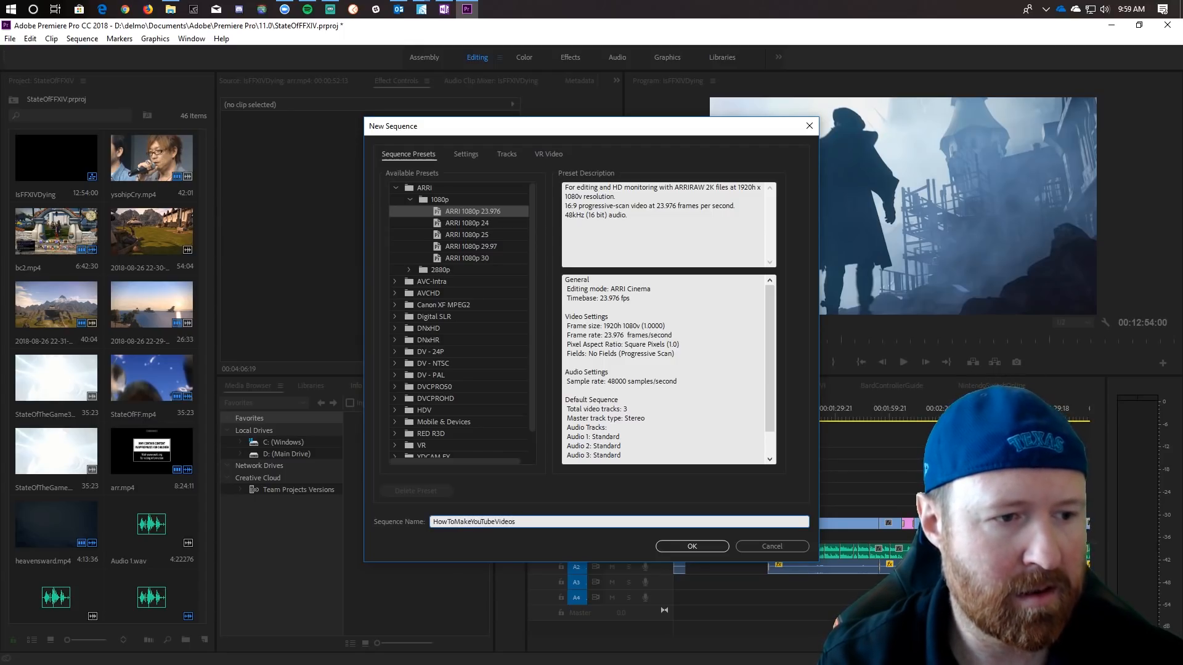
key(Return)
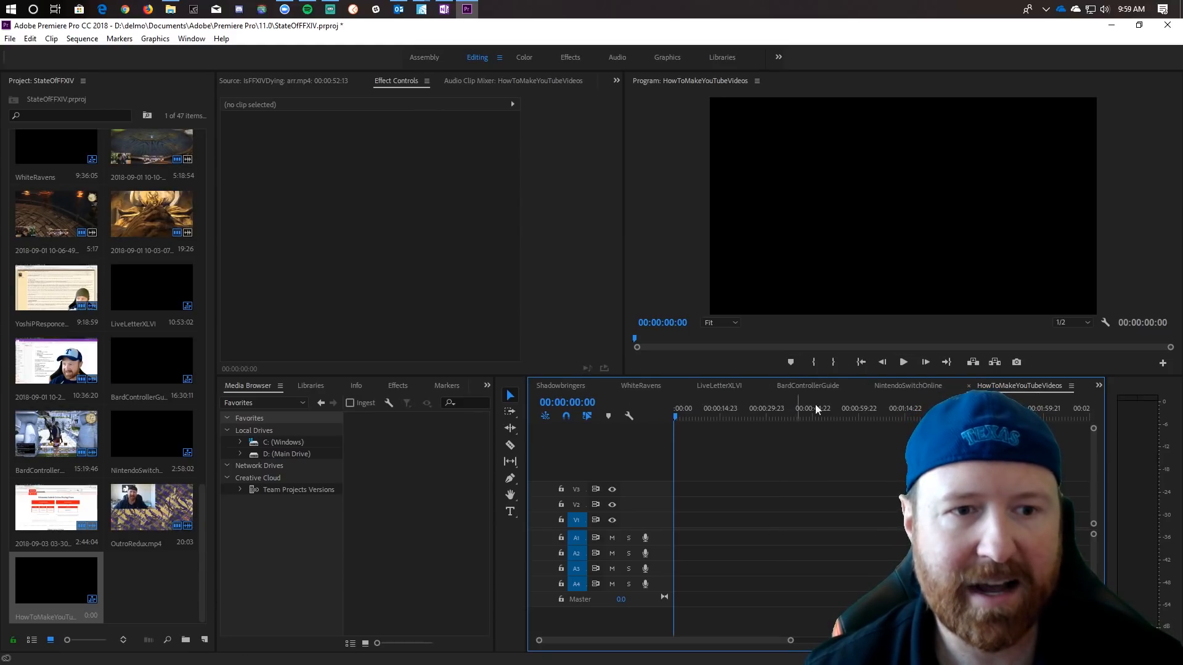
click(864, 386)
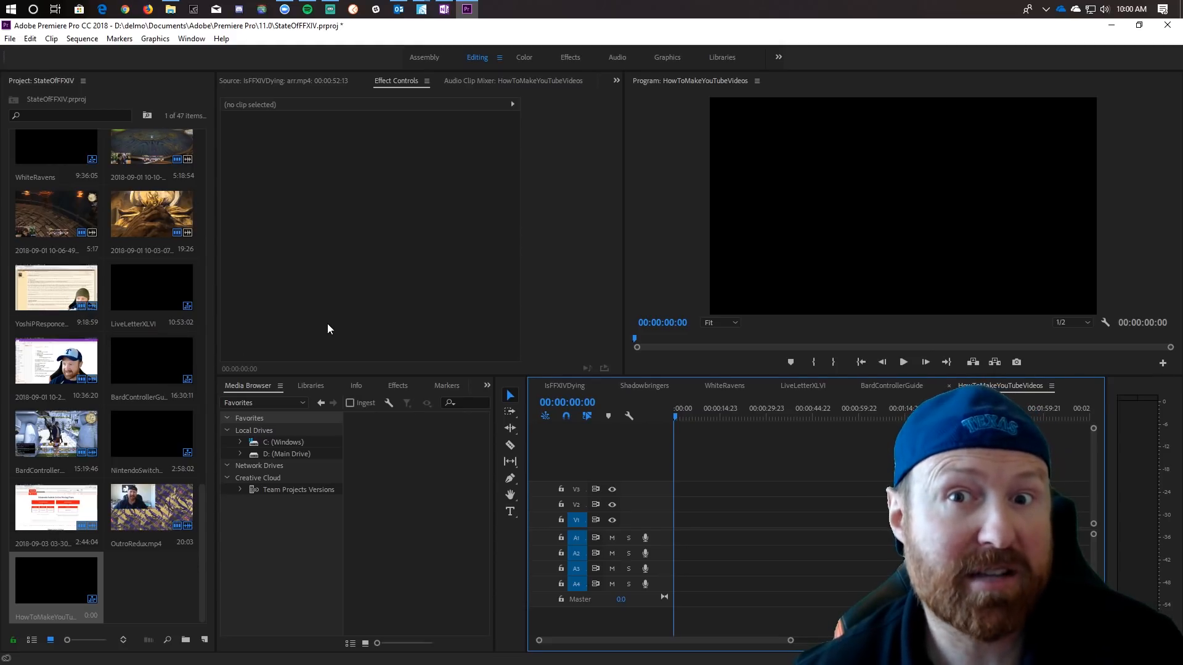
Bring MakingThumbnails.mp4 from File Explorer onto V1 of the HowToMakeYouTubeVideos sequence, changing the sequence settings to match the clip.
click(173, 7)
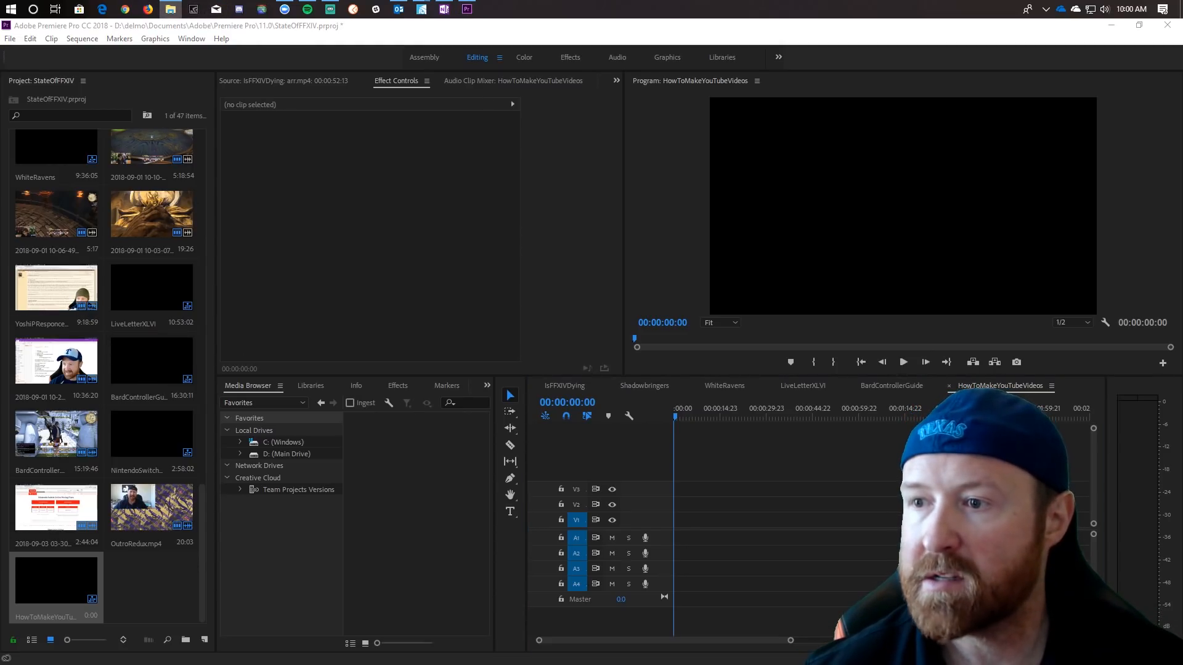
drag(1179, 345, 1054, 456)
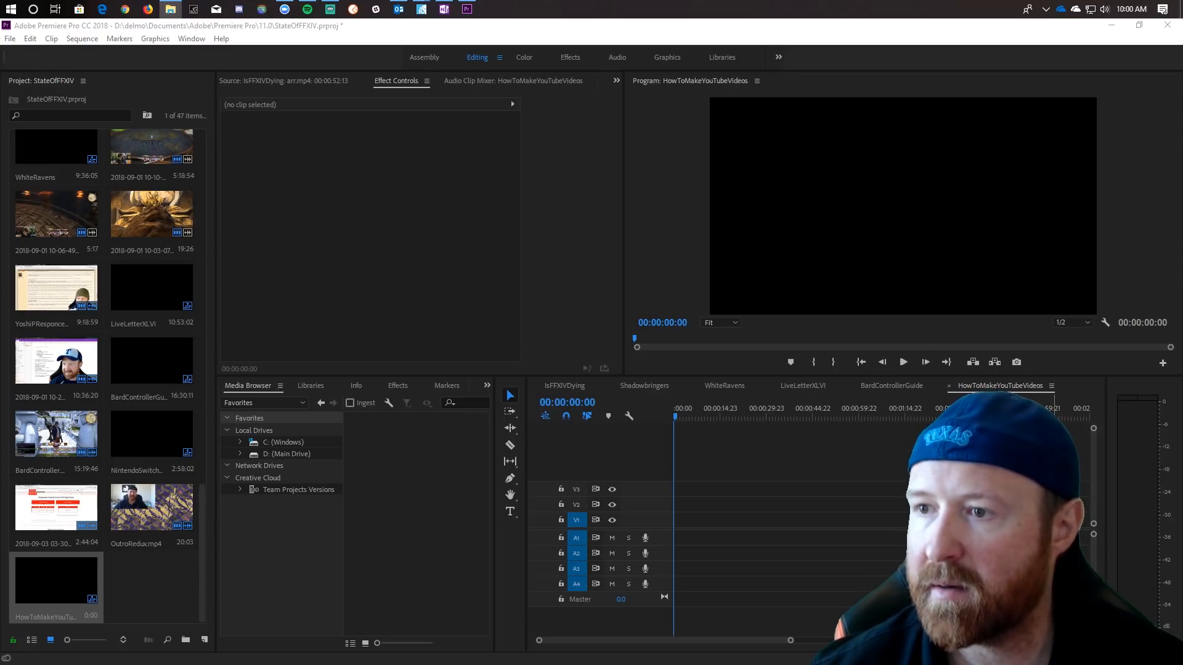
drag(836, 546, 714, 517)
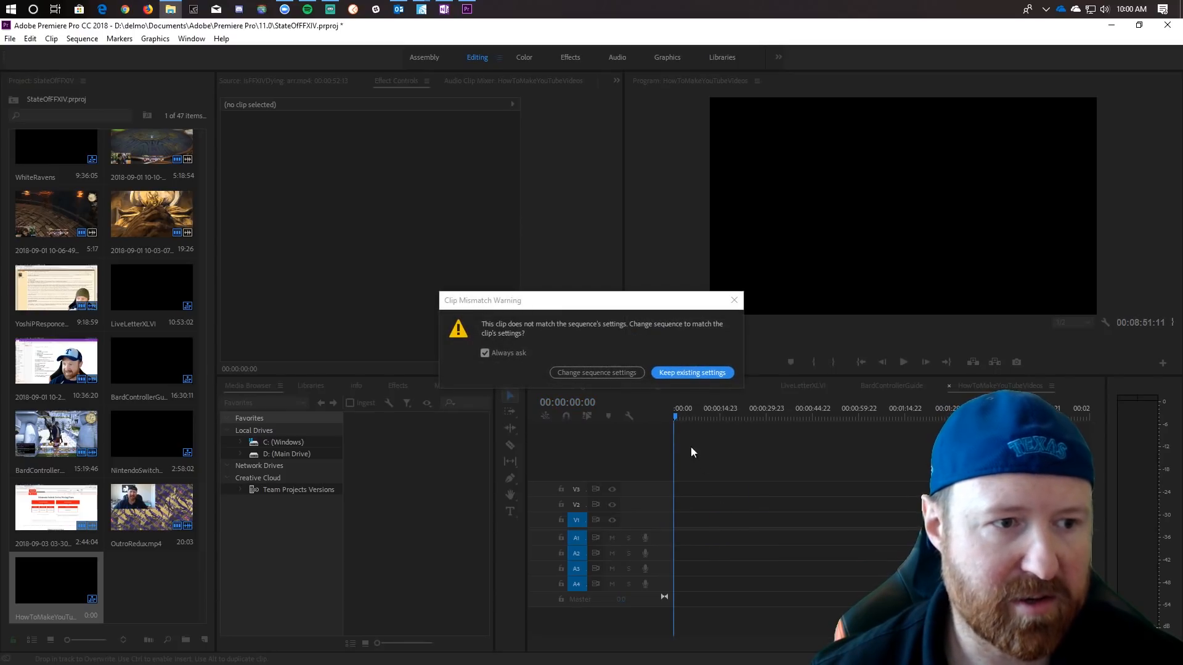
click(612, 373)
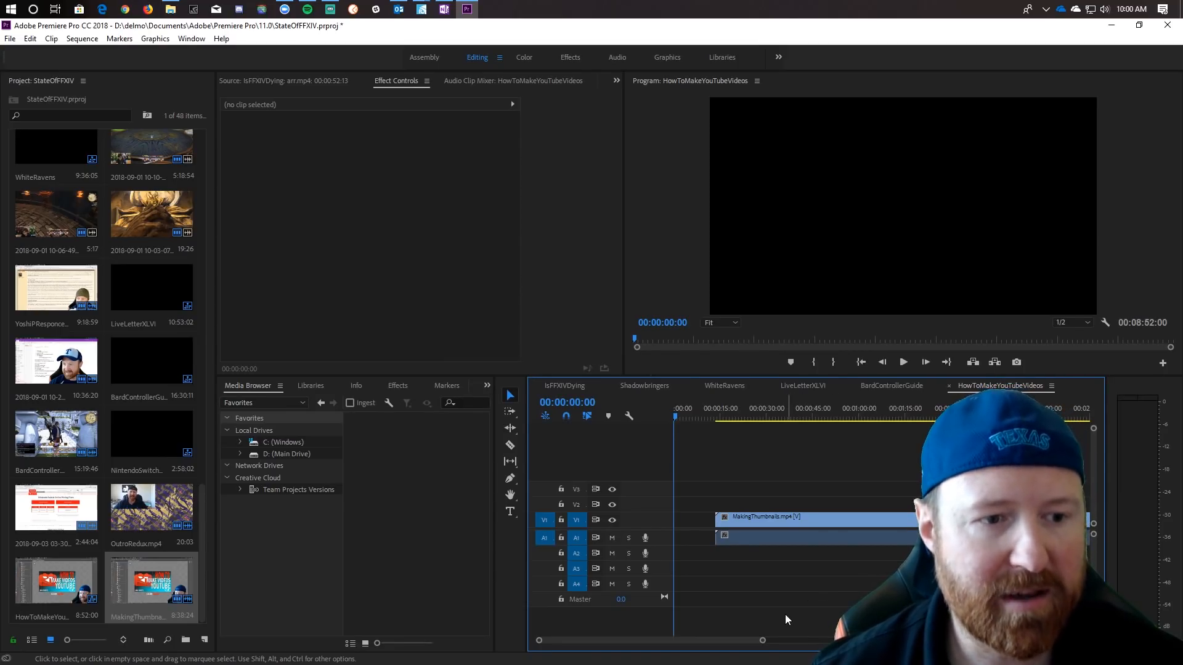
Bring MakingVideosIntro.mp4 from File Explorer onto V2 and A2 at the start of the HowToMakeYouTubeVideos sequence.
drag(763, 641, 942, 641)
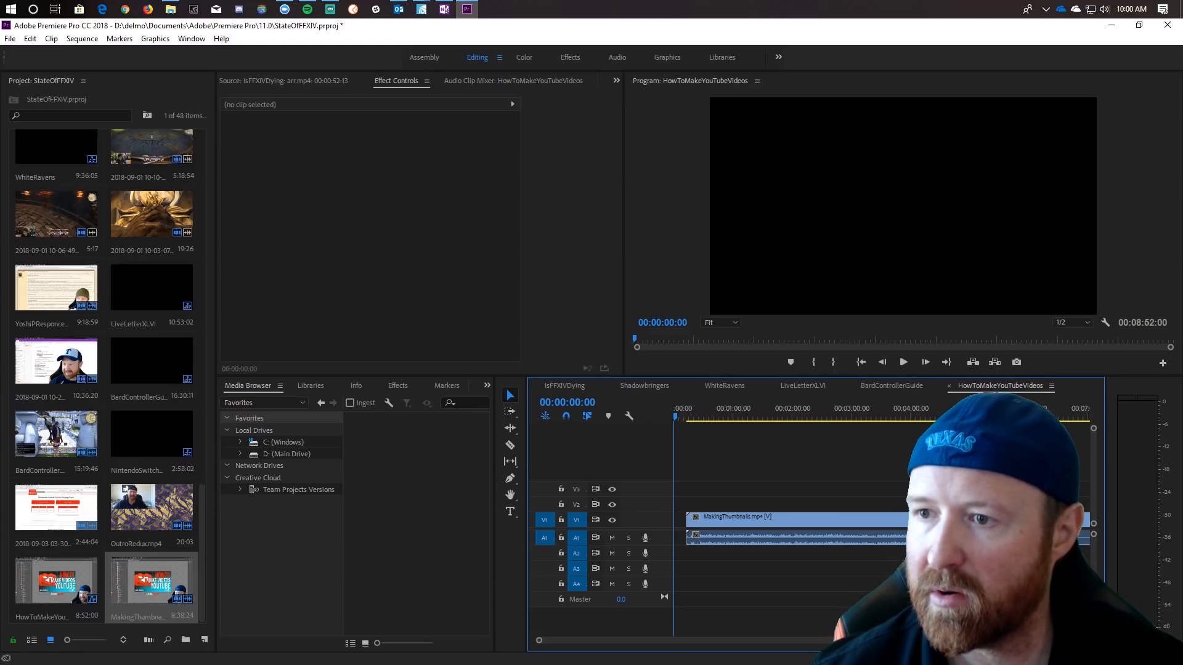
key(alt+Tab)
drag(1083, 375, 663, 502)
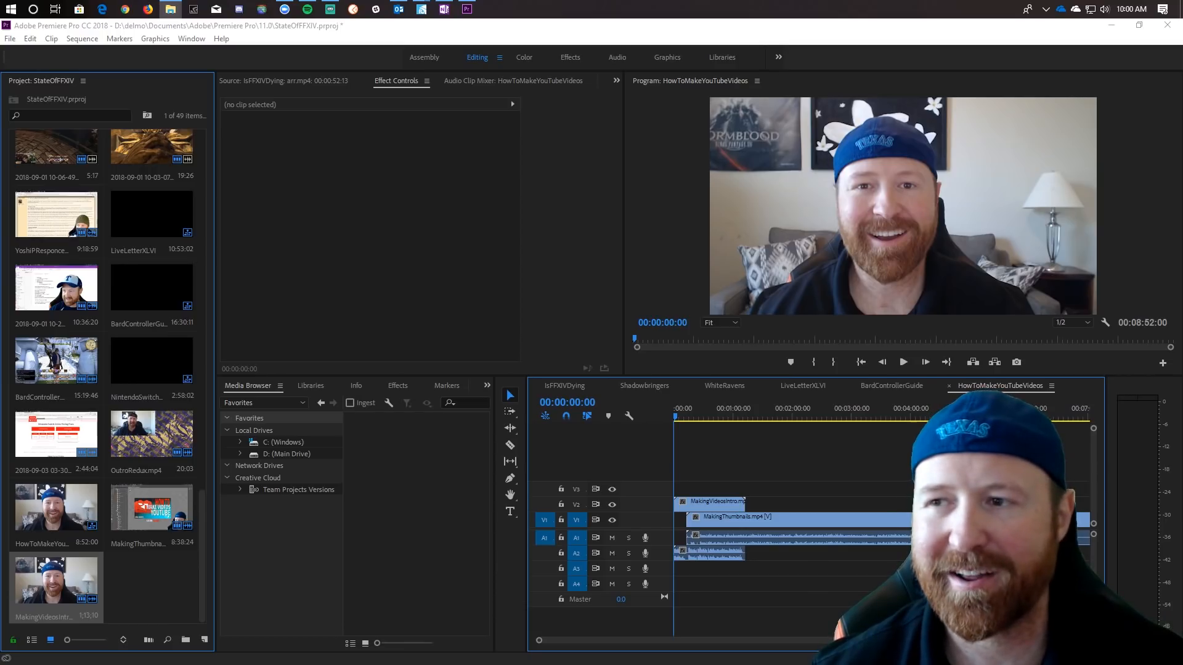
click(754, 26)
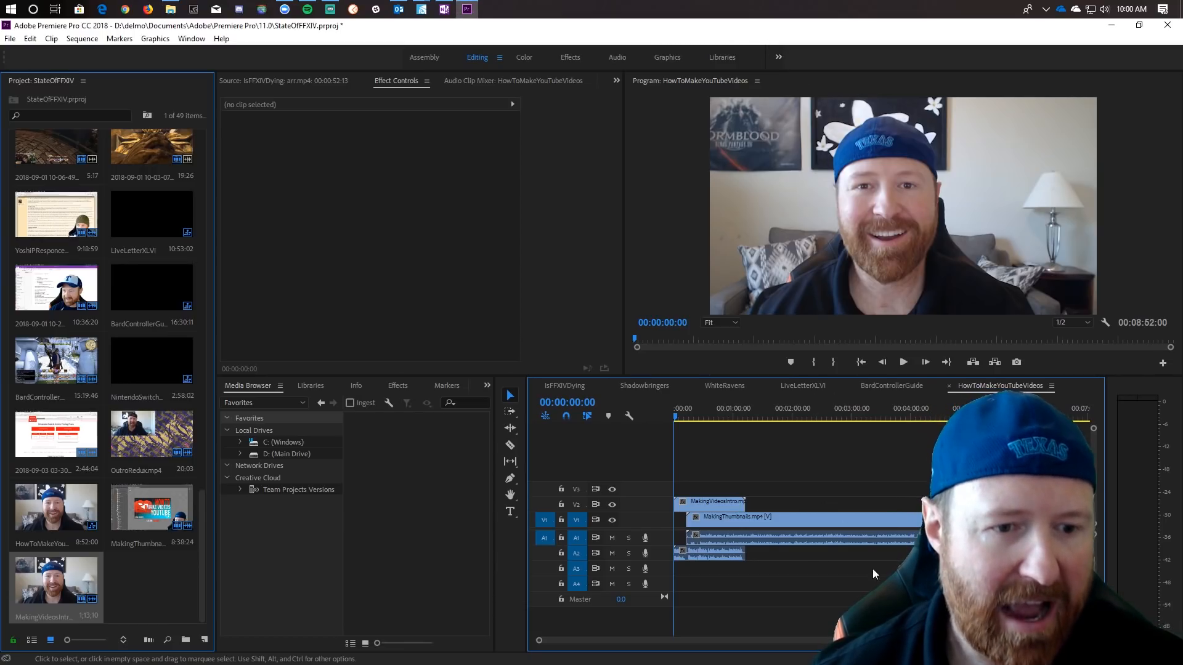
Arrange MakingVideosIntro.mp4 at the start of V1 and A1 with MakingThumbnails.mp4 directly behind it, and save the project.
drag(936, 640, 792, 640)
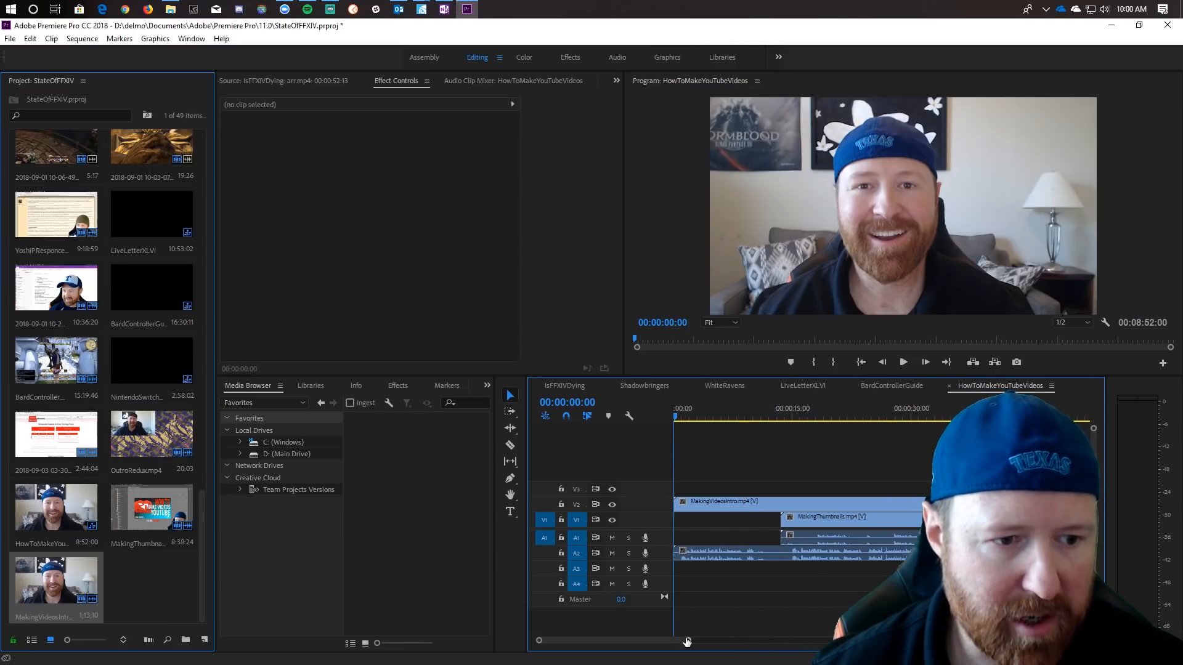
drag(688, 642, 899, 642)
drag(727, 517, 724, 542)
click(767, 573)
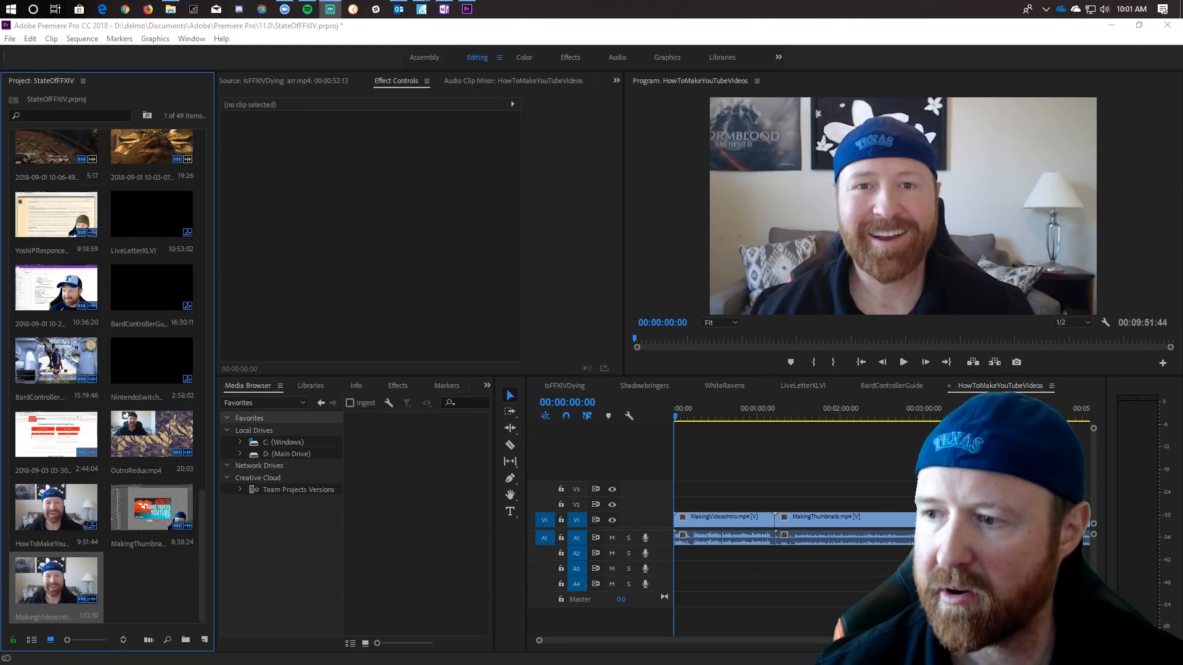
click(727, 28)
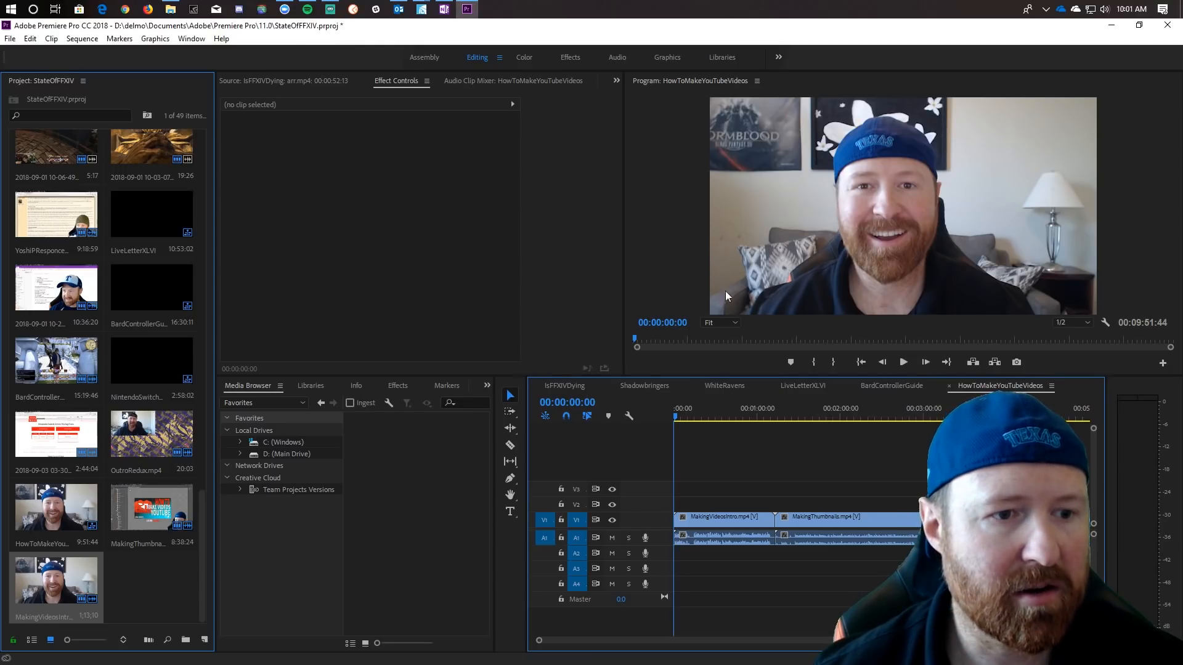
key(ctrl+s)
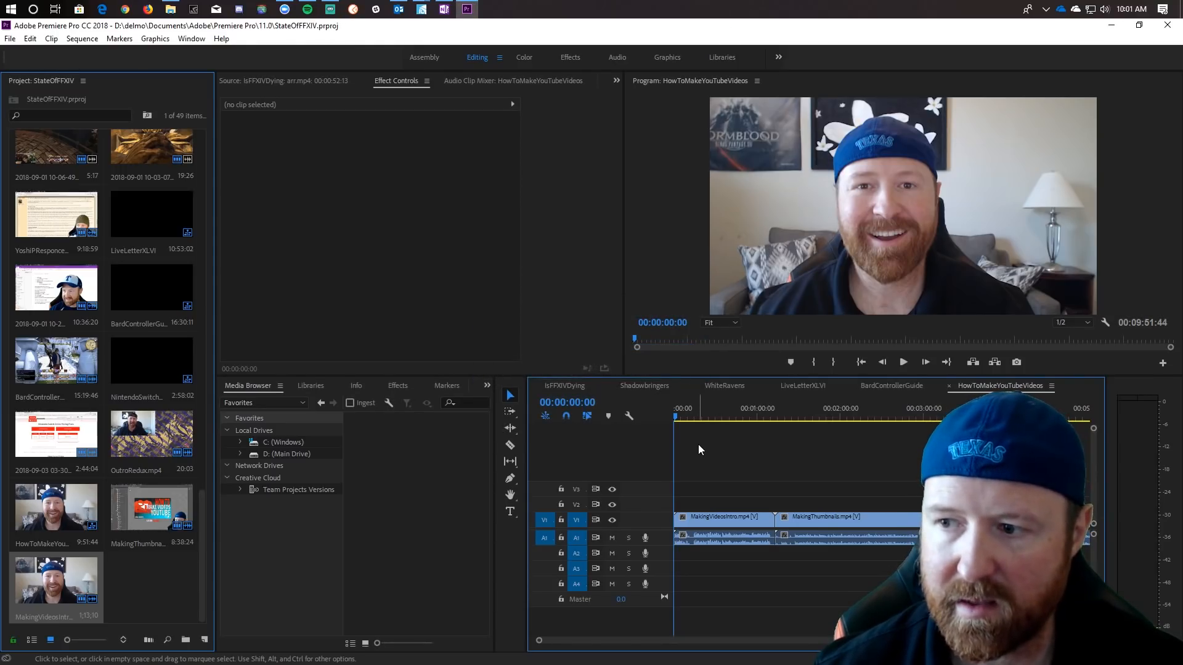
Find where the talking starts in MakingVideosIntro.mp4 and split the clip at 00:00:14:32 with the Razor tool.
drag(918, 641, 819, 643)
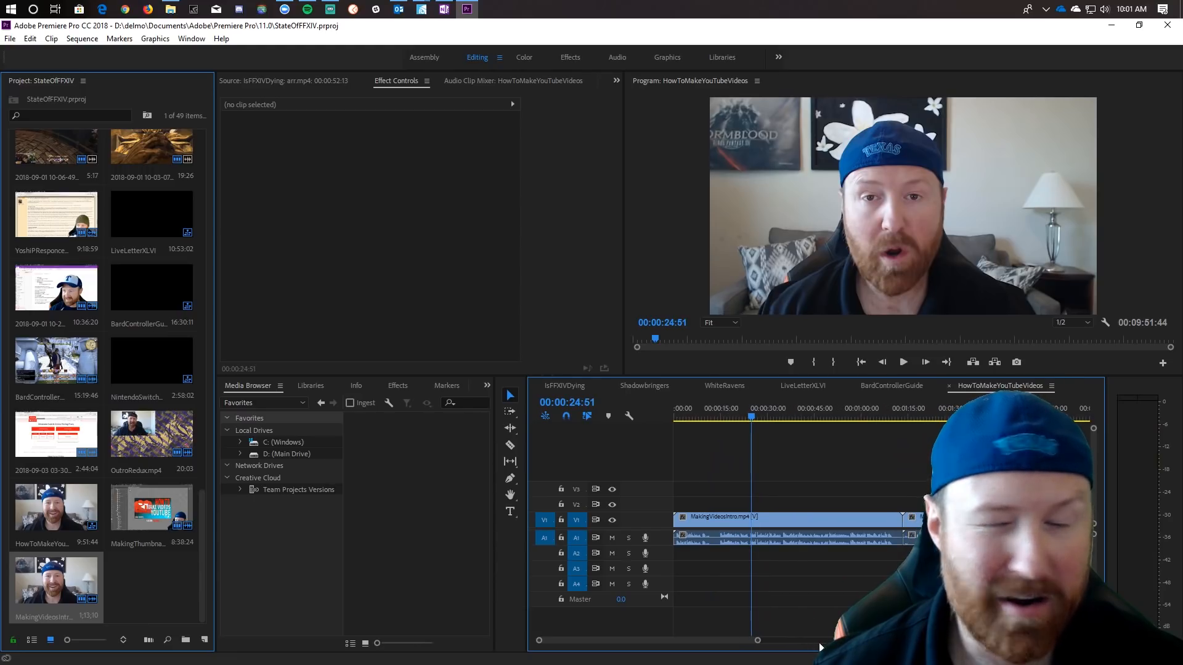
drag(723, 409, 718, 412)
drag(757, 641, 716, 641)
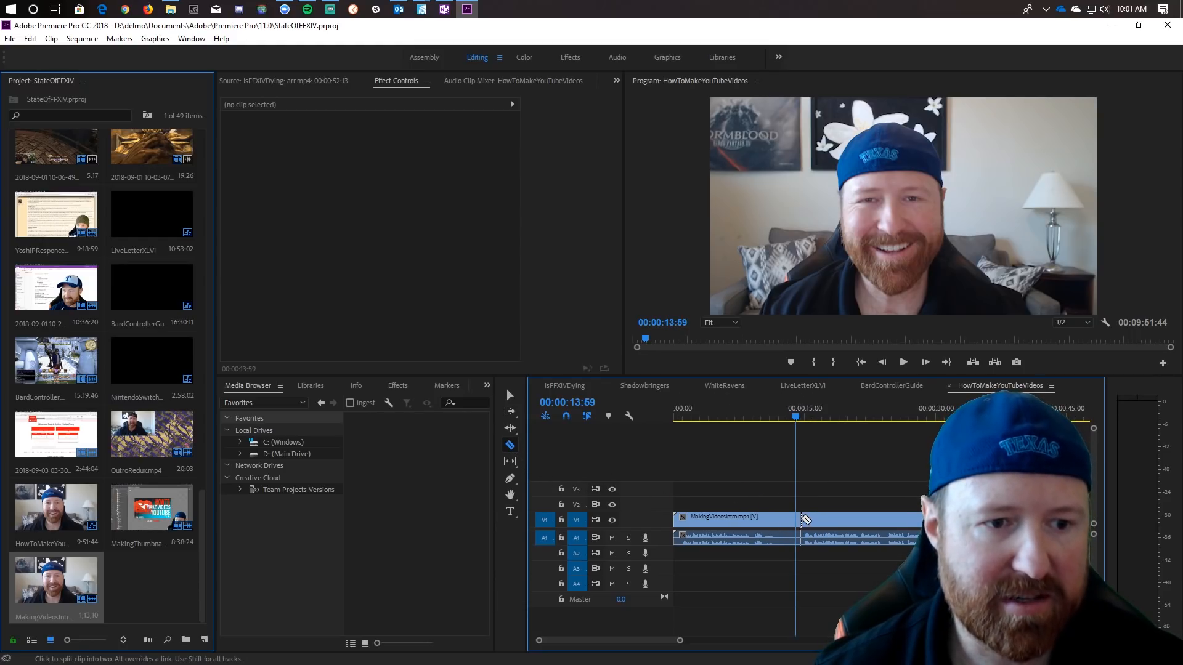
click(800, 418)
click(799, 520)
Delete the part of MakingVideosIntro.mp4 before the cut and close the gap it leaves.
key(v)
click(750, 521)
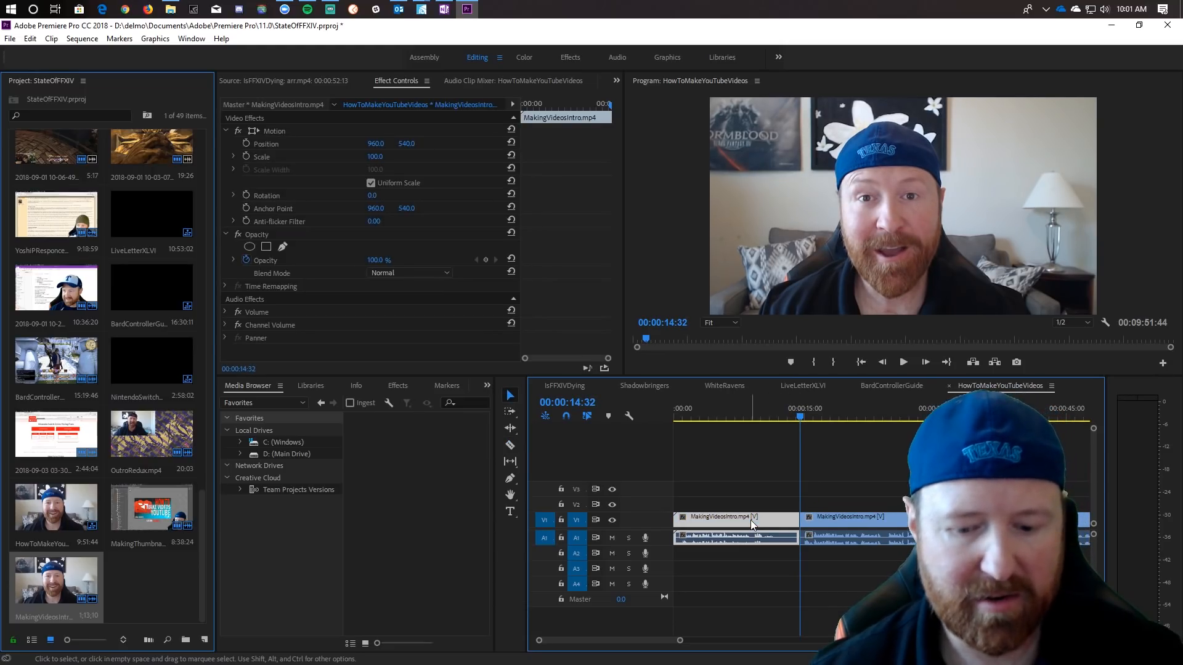
key(Delete)
click(731, 515)
key(Delete)
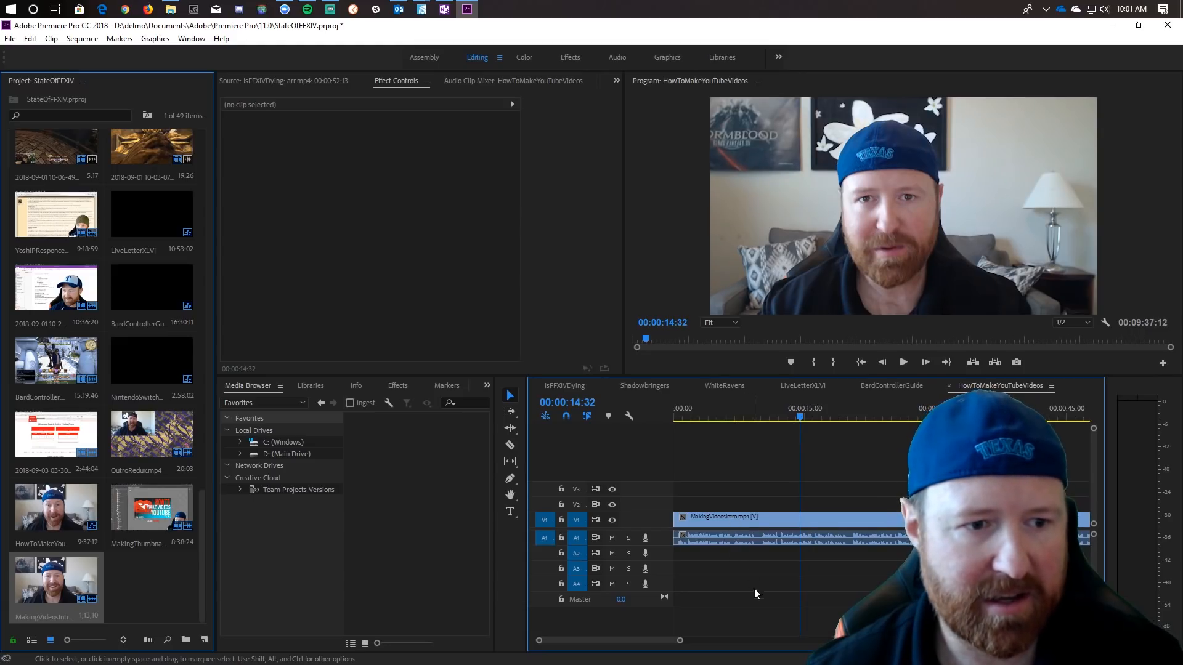
Apply default transitions to the video and audio of MakingVideosIntro.mp4 and play the sequence from the start.
drag(680, 641, 744, 644)
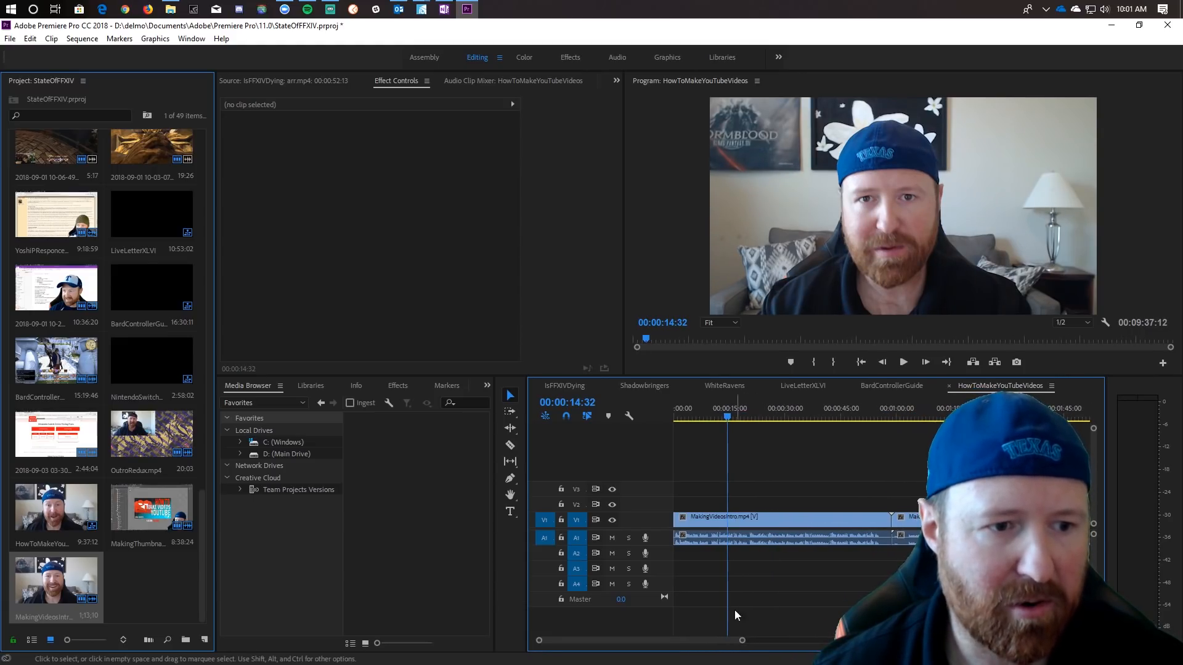
click(704, 518)
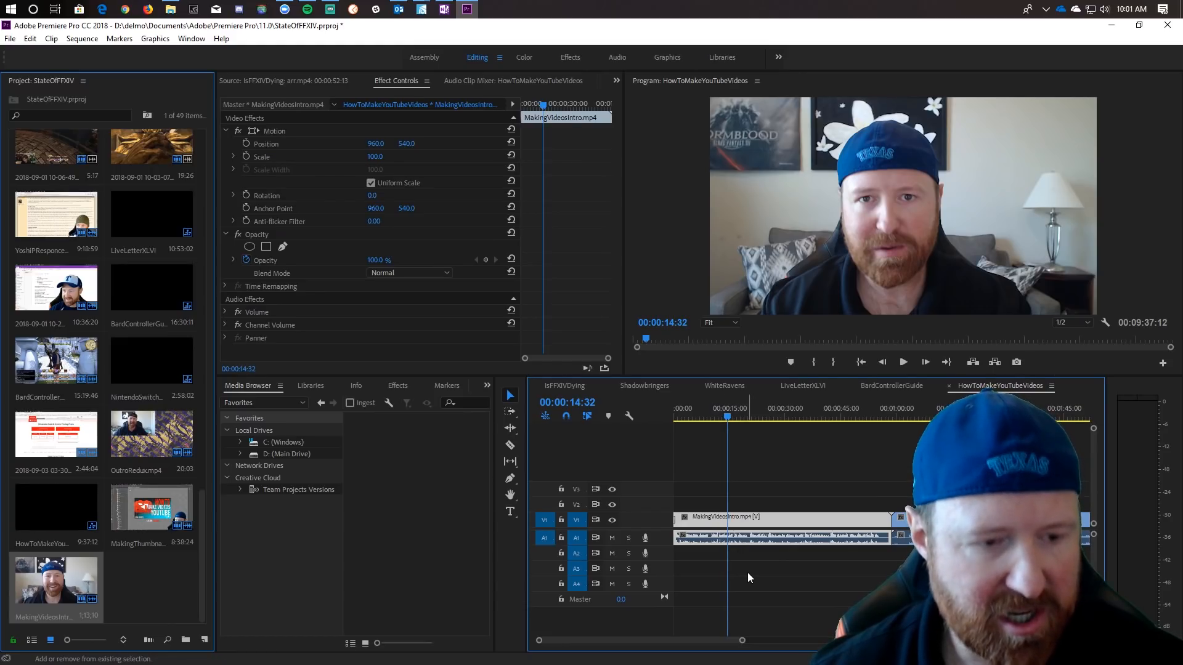
drag(741, 641, 680, 643)
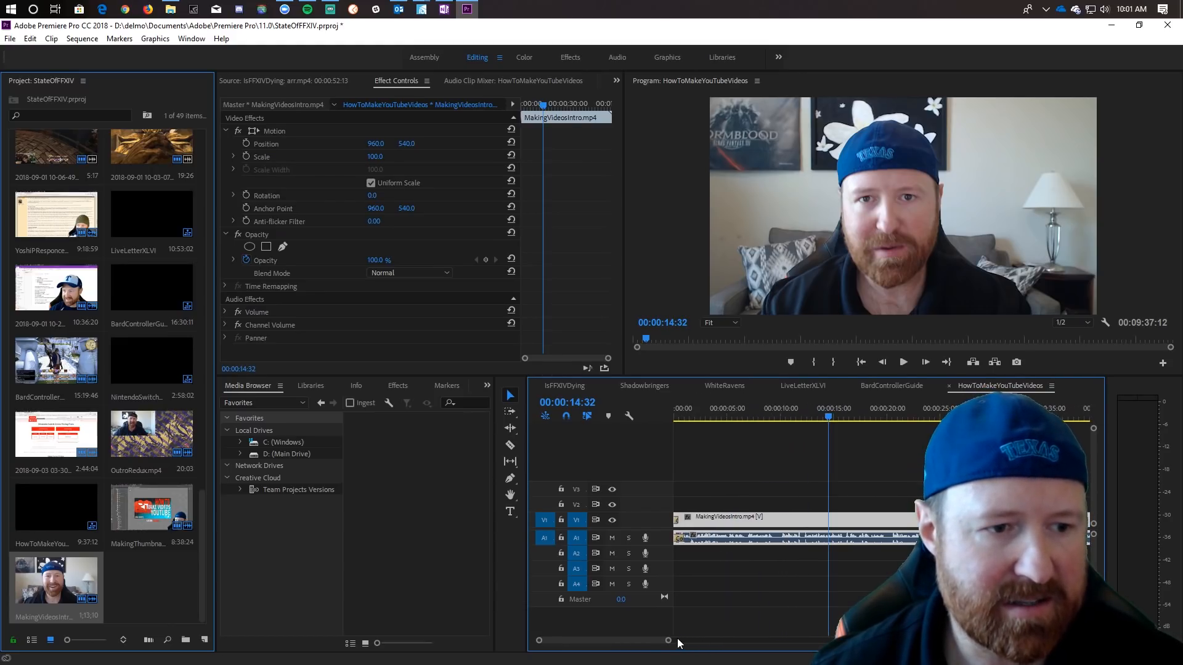
click(686, 461)
click(671, 413)
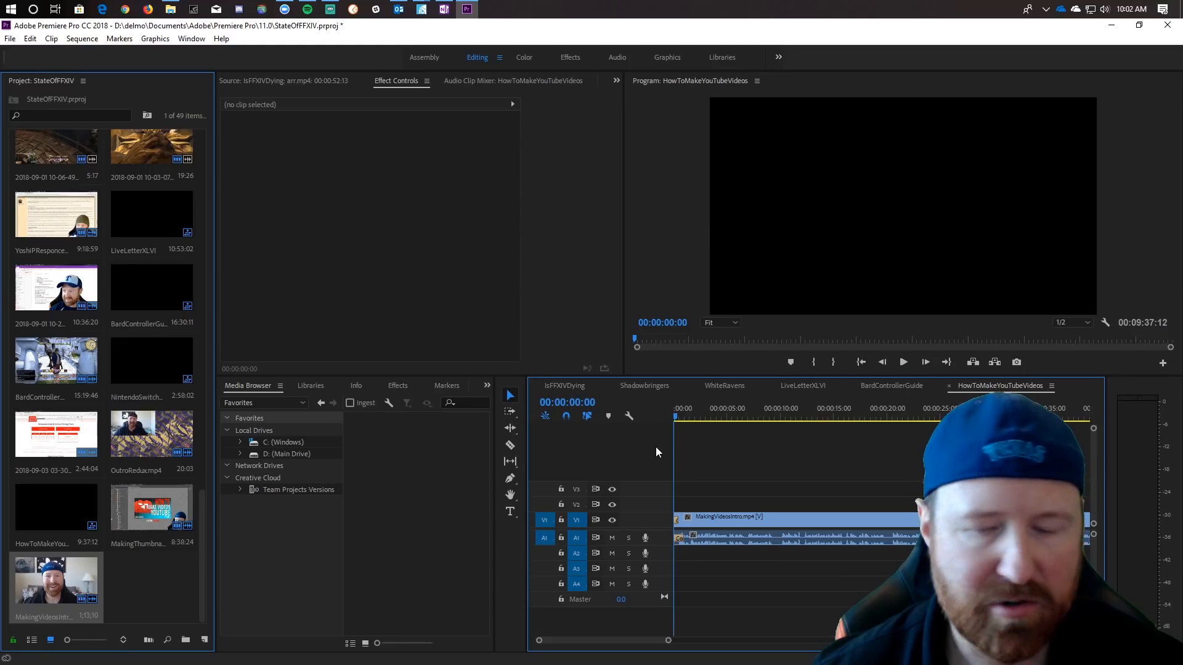
key(space)
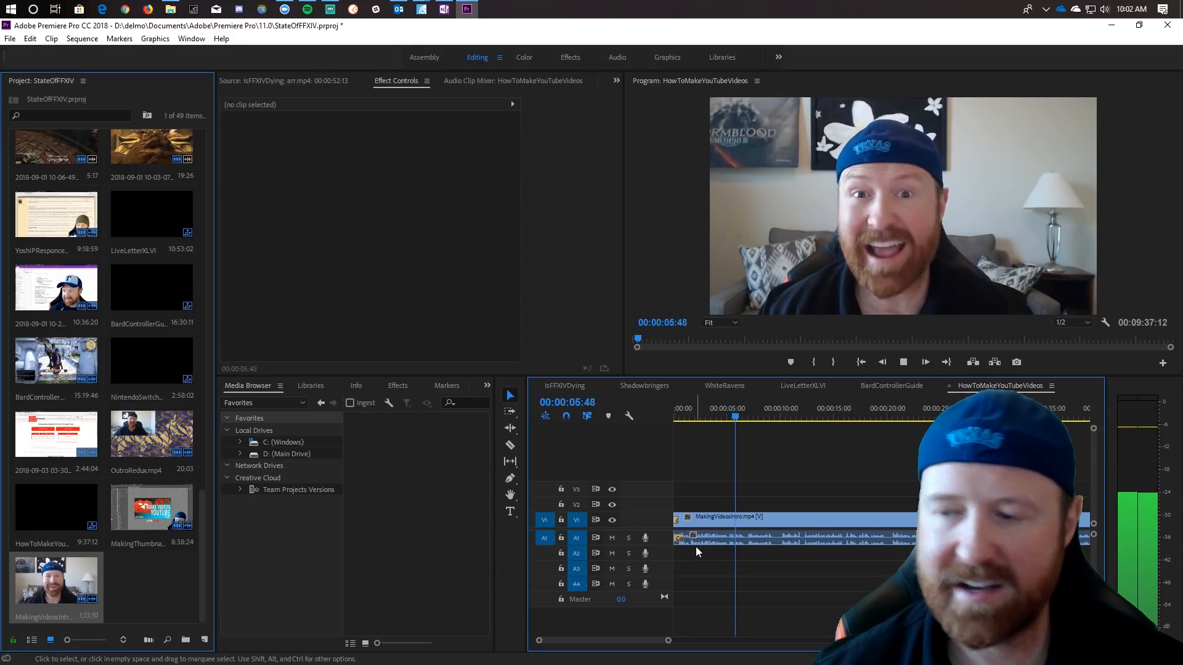
Play the end of MakingVideosIntro.mp4 from about 00:00:53 and split the clip at about 00:00:55 where the talking ends.
drag(672, 640, 762, 641)
click(832, 416)
key(space)
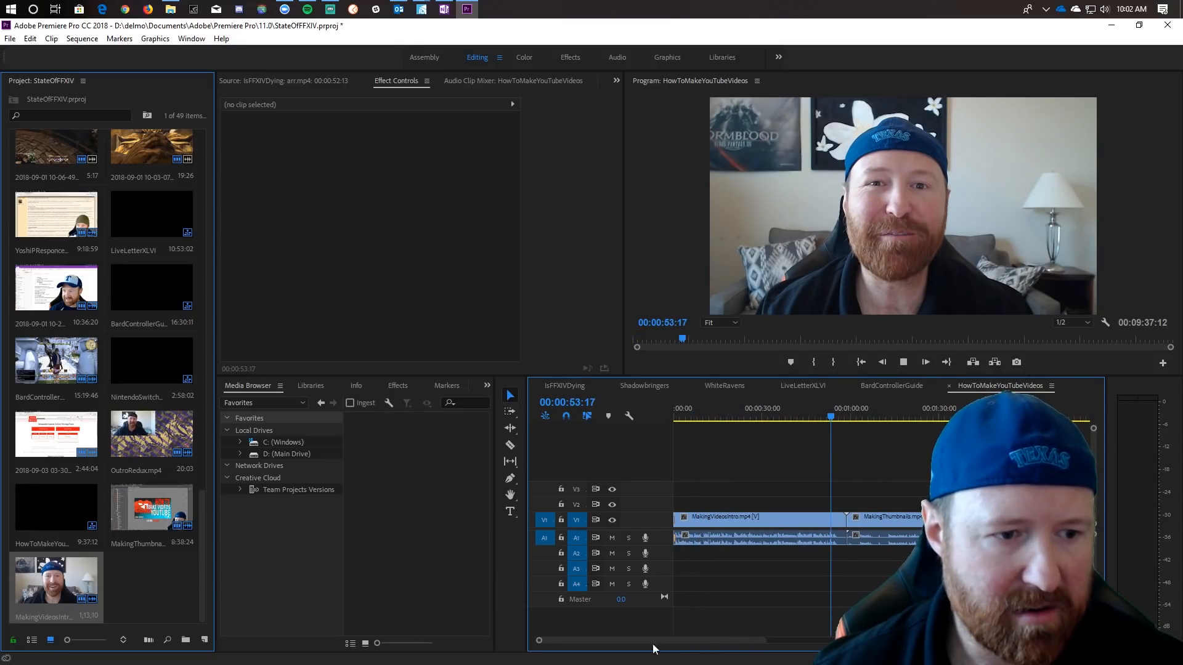
drag(541, 641, 567, 642)
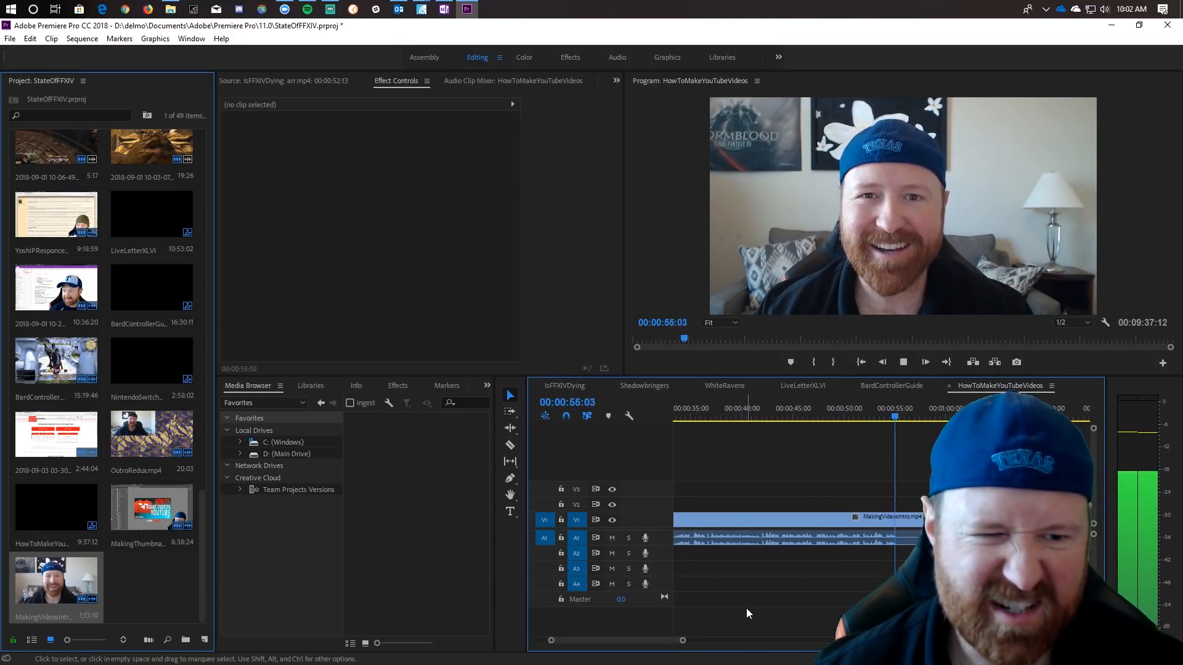
key(c)
click(899, 518)
key(space)
Delete the leftover end piece of MakingVideosIntro.mp4 after the cut.
key(v)
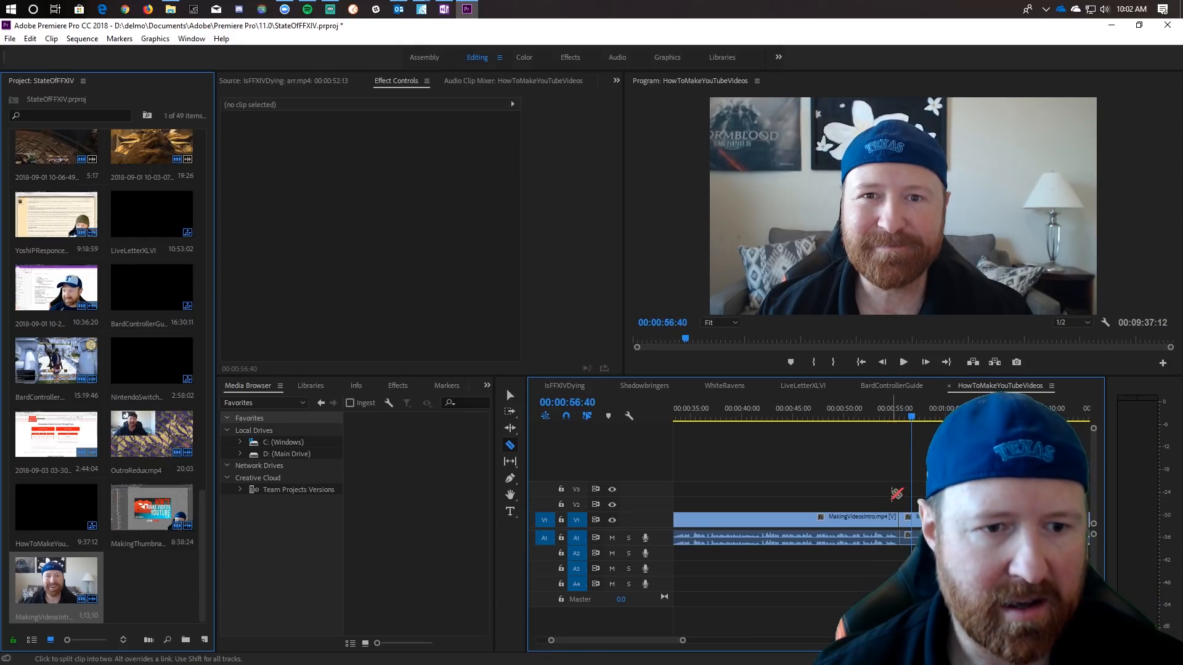
click(923, 521)
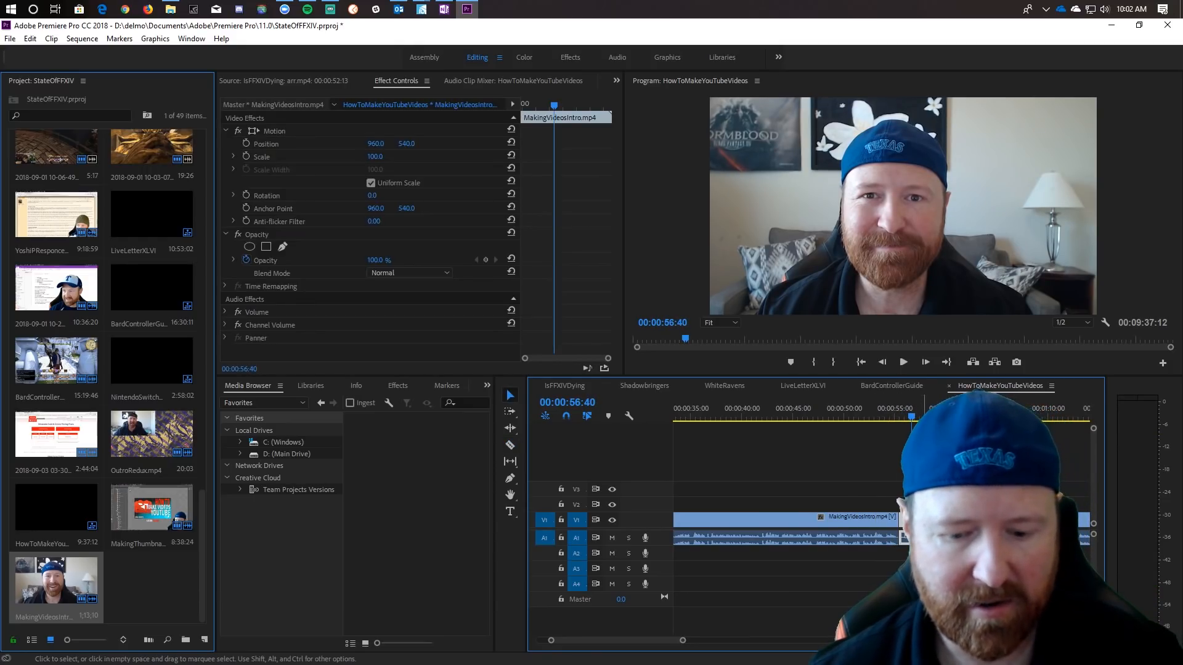
key(Delete)
Adjust the audio gain of MakingThumbnails.mp4 by 5 dB.
drag(681, 640, 747, 640)
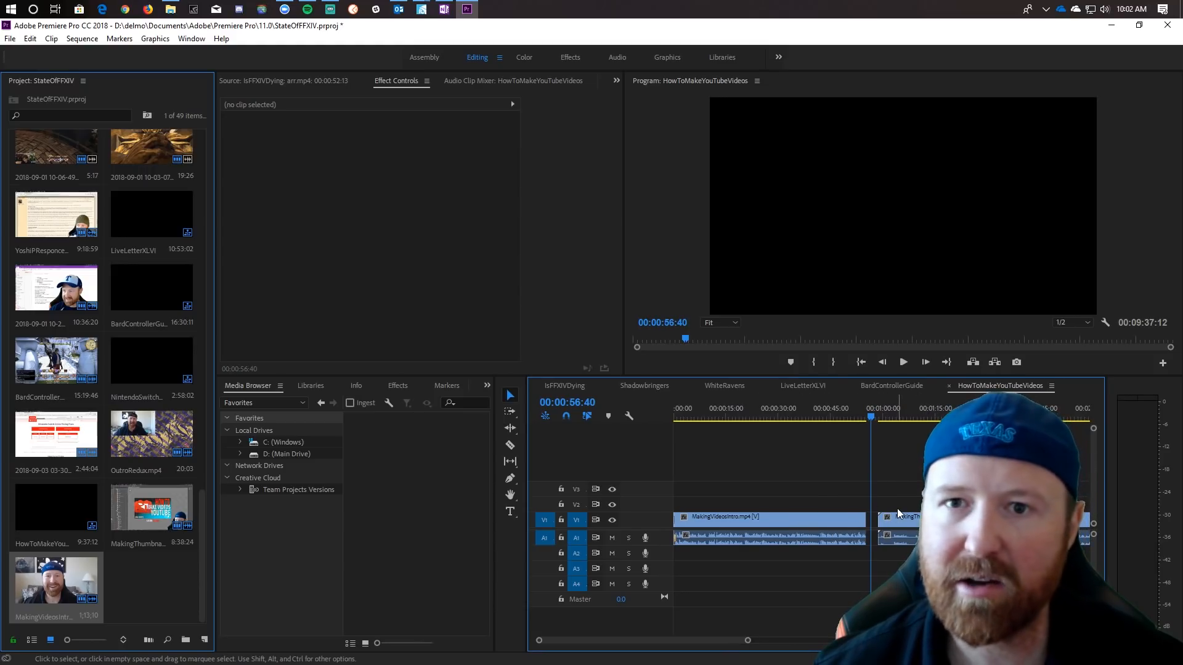
click(900, 537)
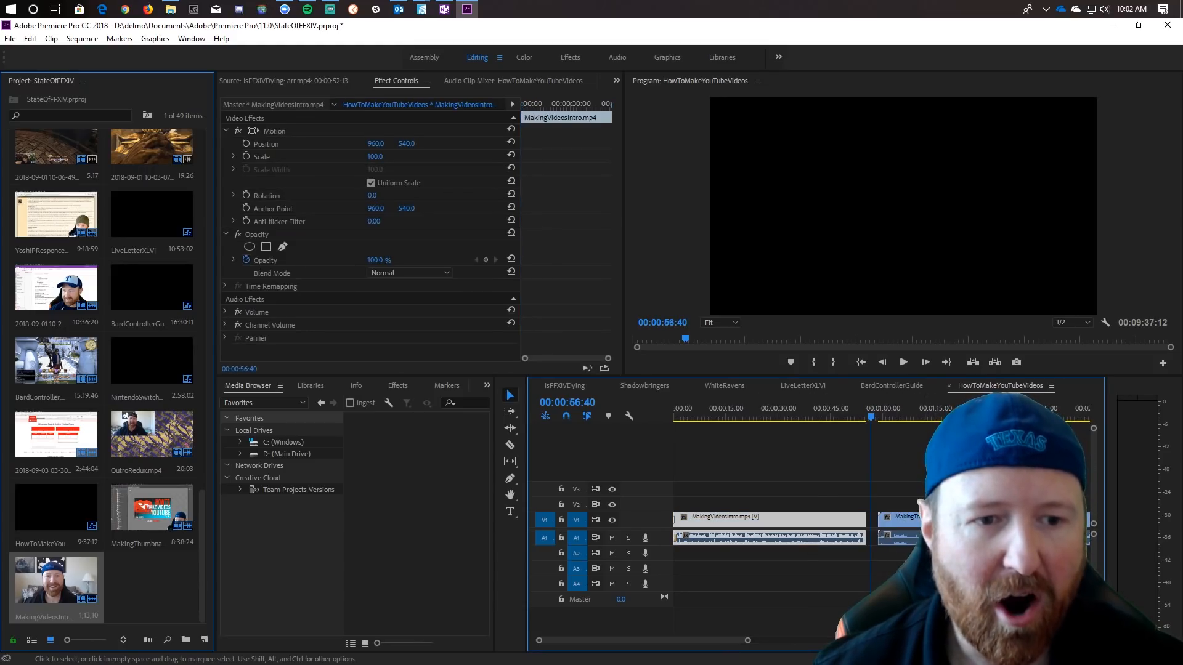
right_click(931, 535)
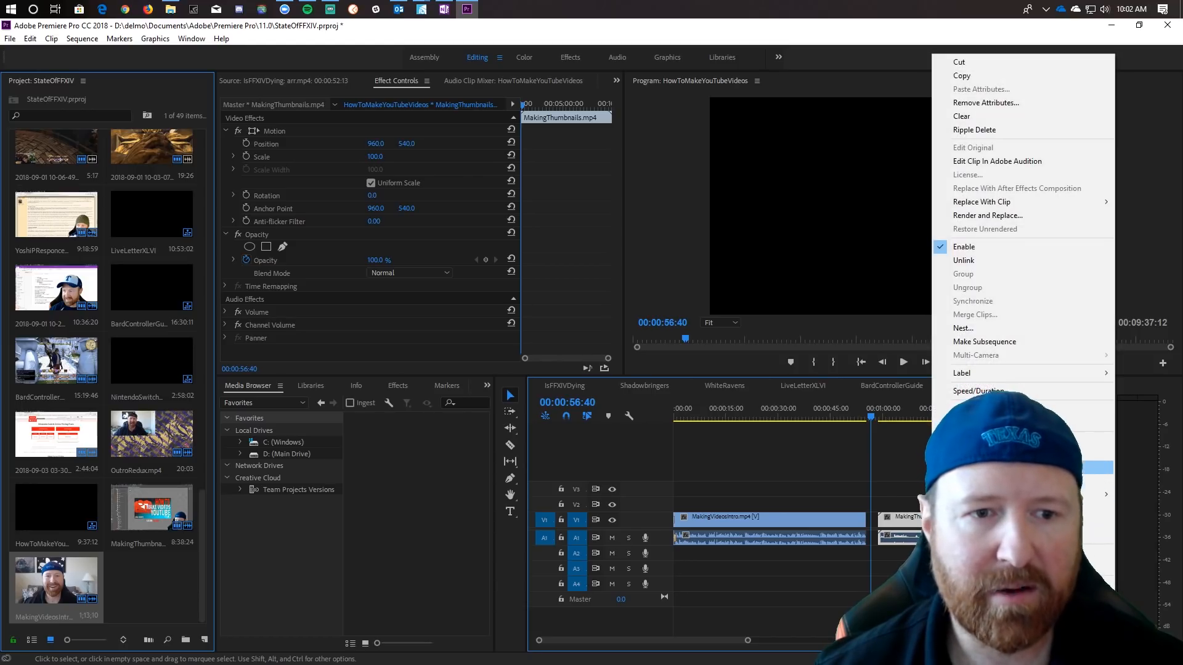
click(985, 408)
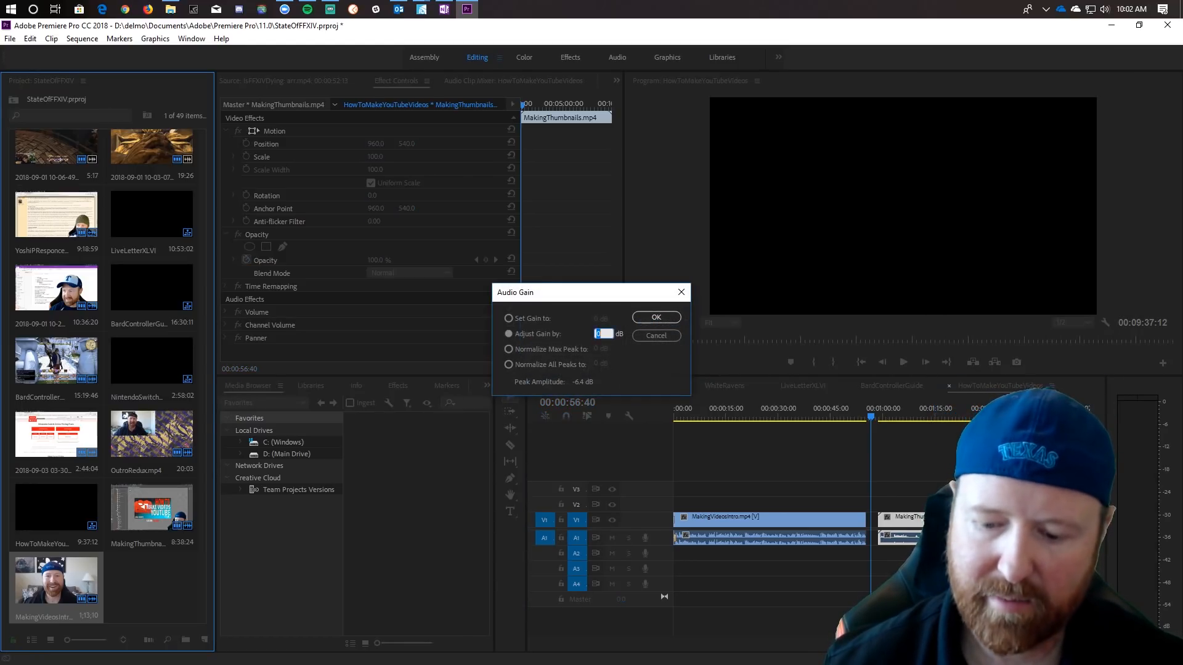
text(5)
key(Return)
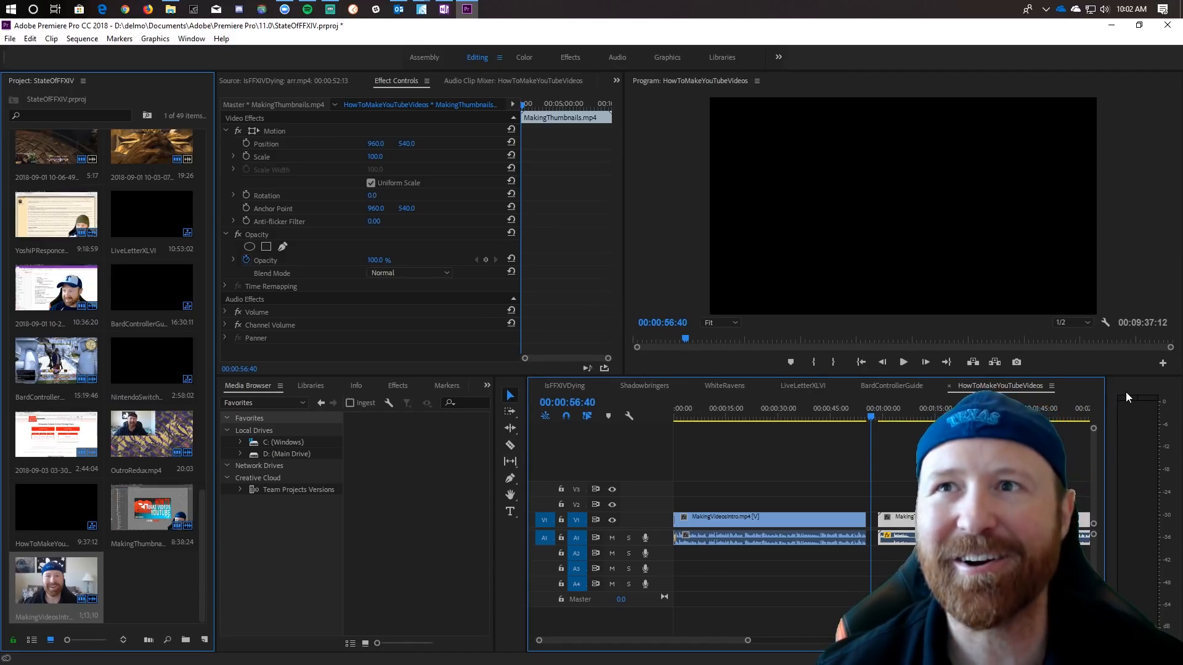
Play MakingThumbnails.mp4 from 00:01:12:37 and split it where the talking starts, at about 00:01:13.
drag(539, 641, 652, 640)
click(819, 416)
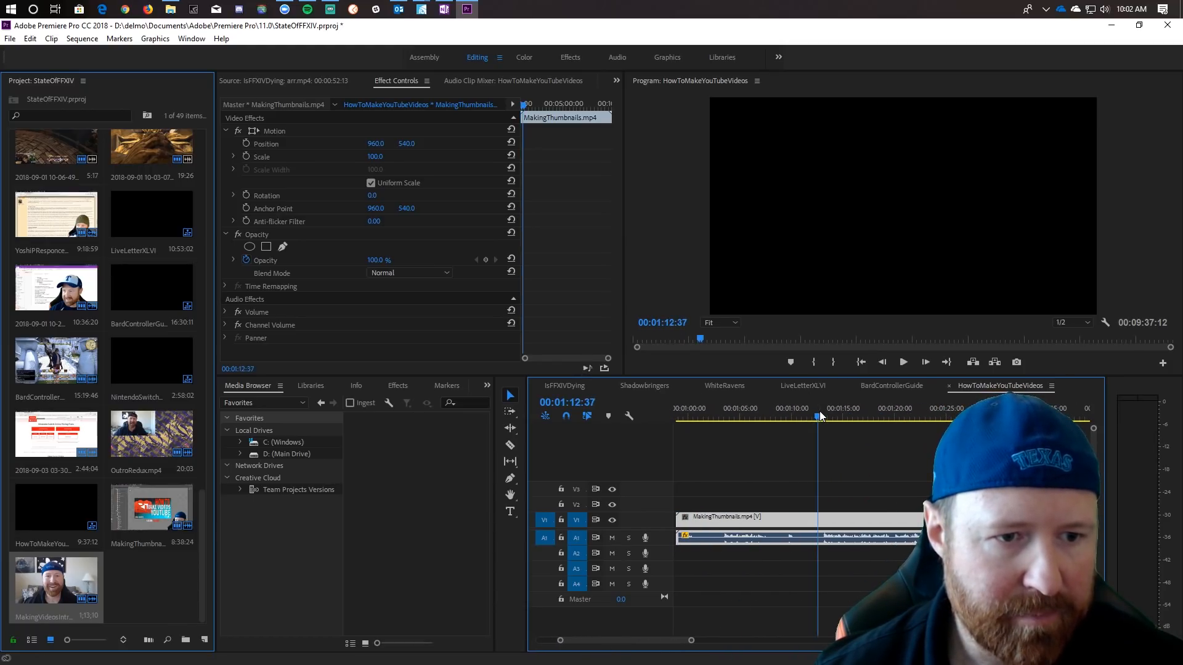
key(space)
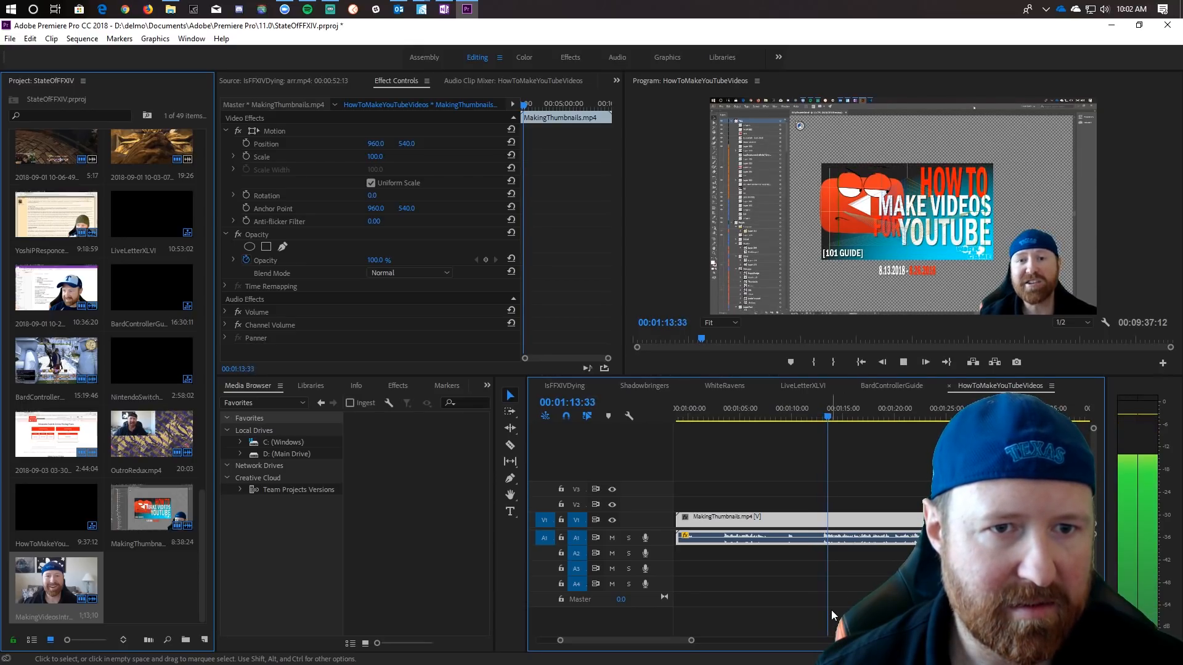
click(830, 610)
key(c)
click(821, 520)
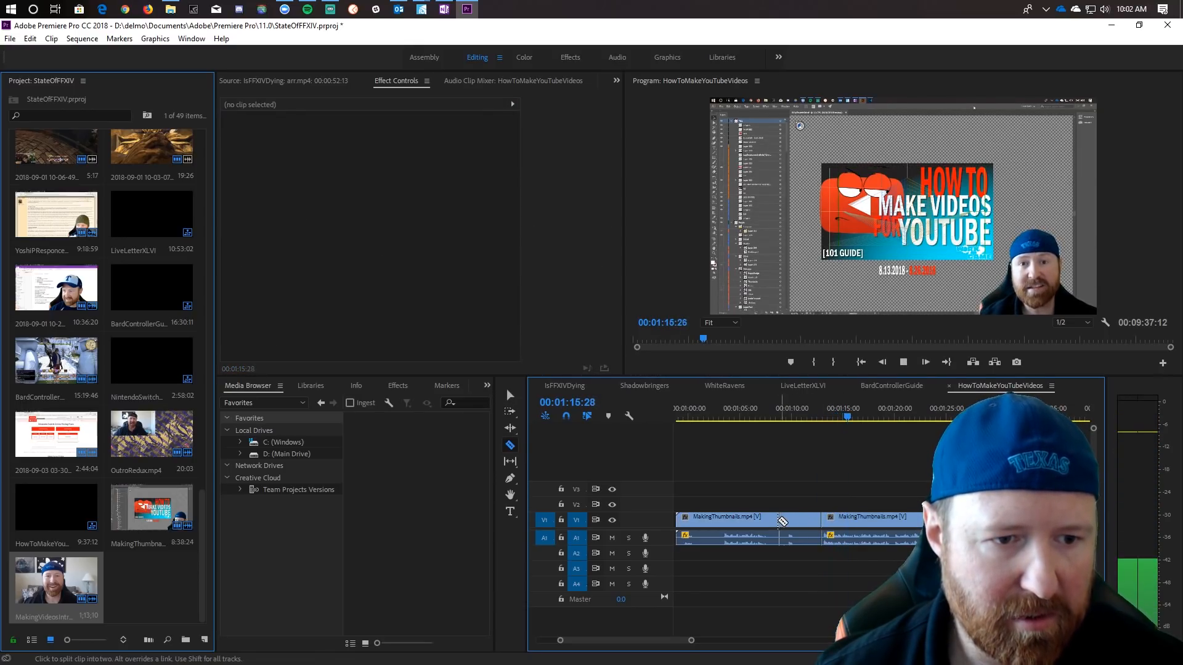
Delete the opening piece of MakingThumbnails.mp4 before the cut.
key(v)
click(777, 520)
key(Delete)
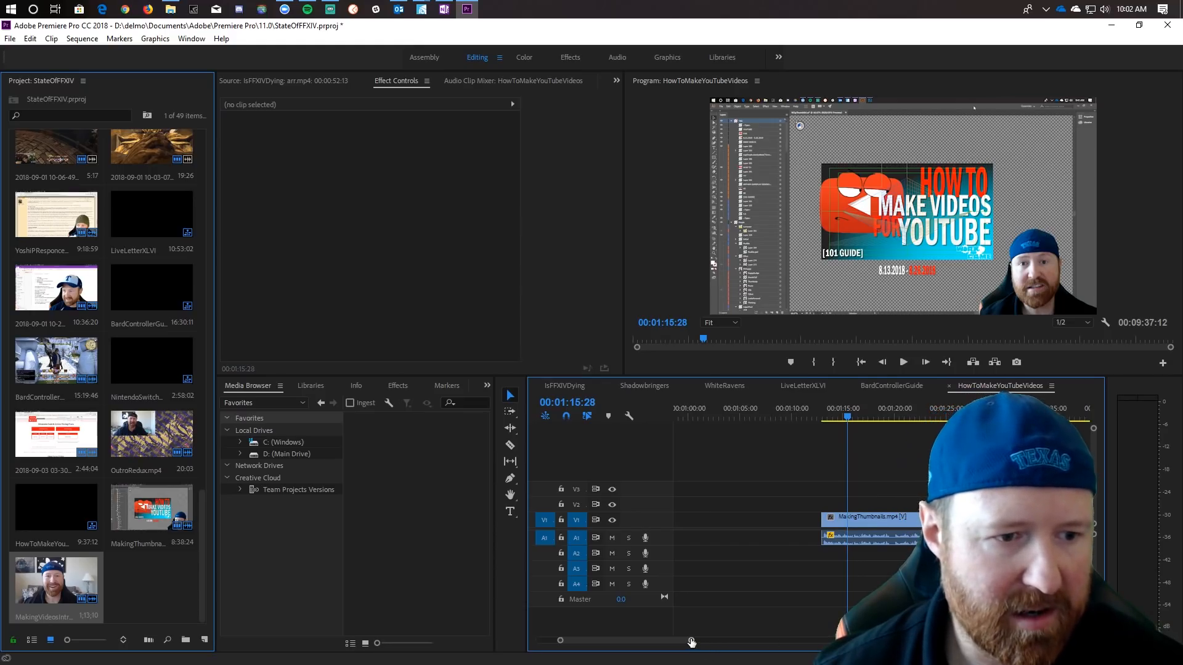
Place WorkToGameIntro.mp4 from the project on V1 directly after MakingVideosIntro.mp4, and close the gap before MakingThumbnails.mp4.
drag(691, 642, 755, 641)
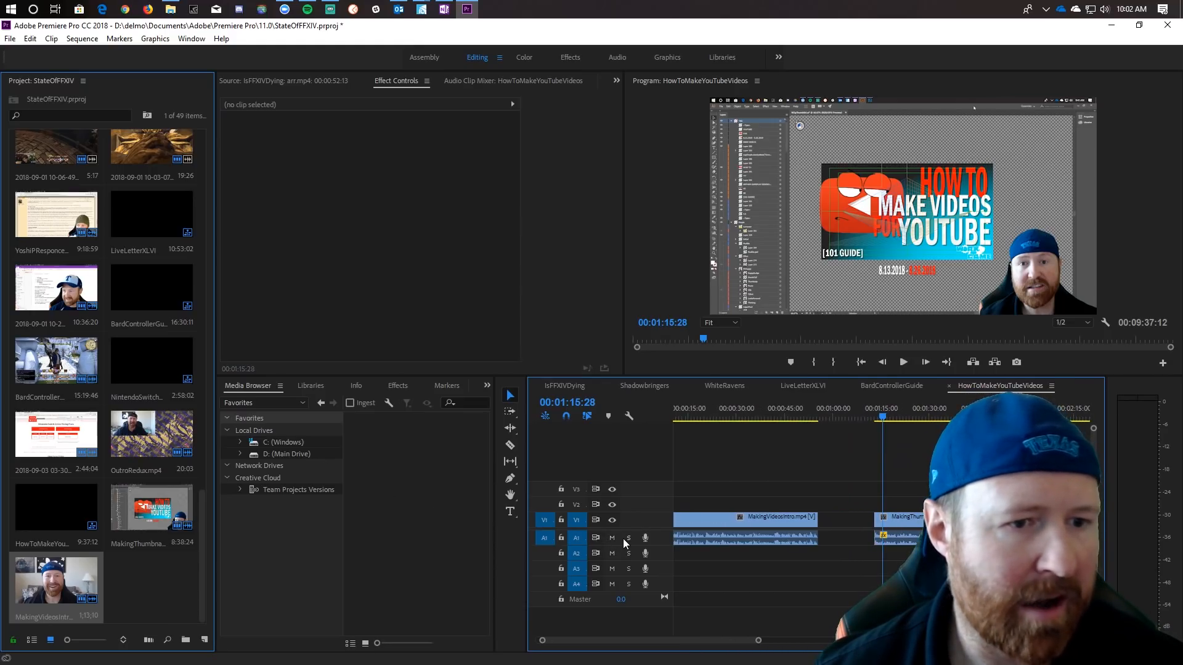
scroll(137, 507, up, 1)
scroll(135, 507, up, 5)
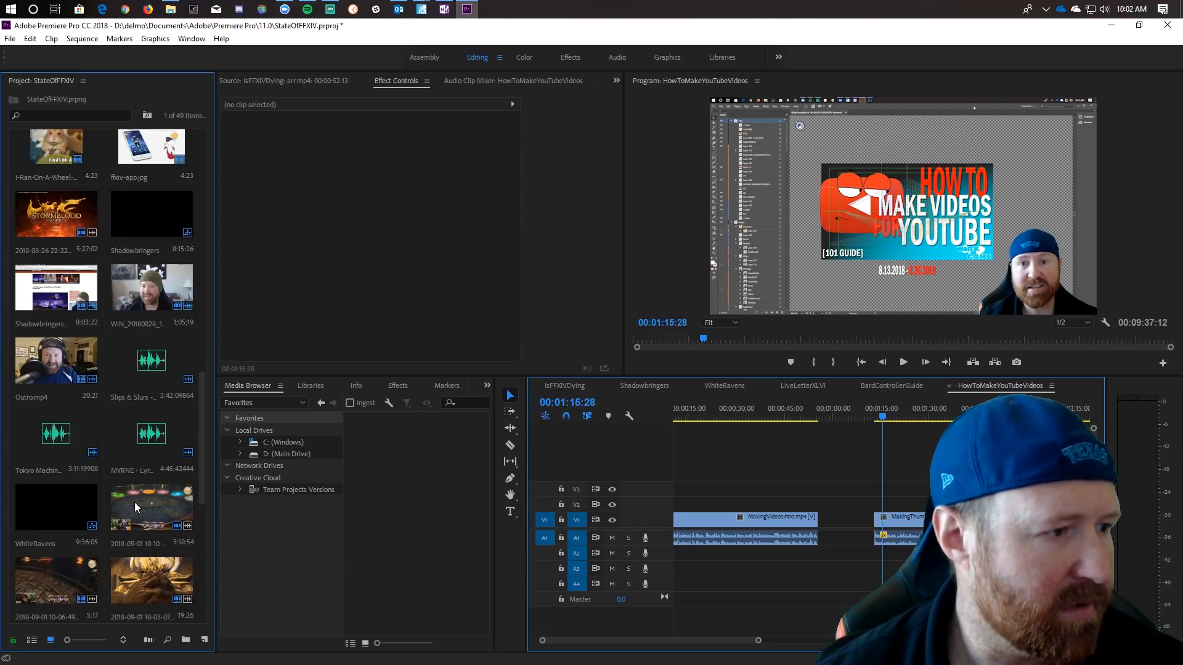
scroll(143, 467, up, 4)
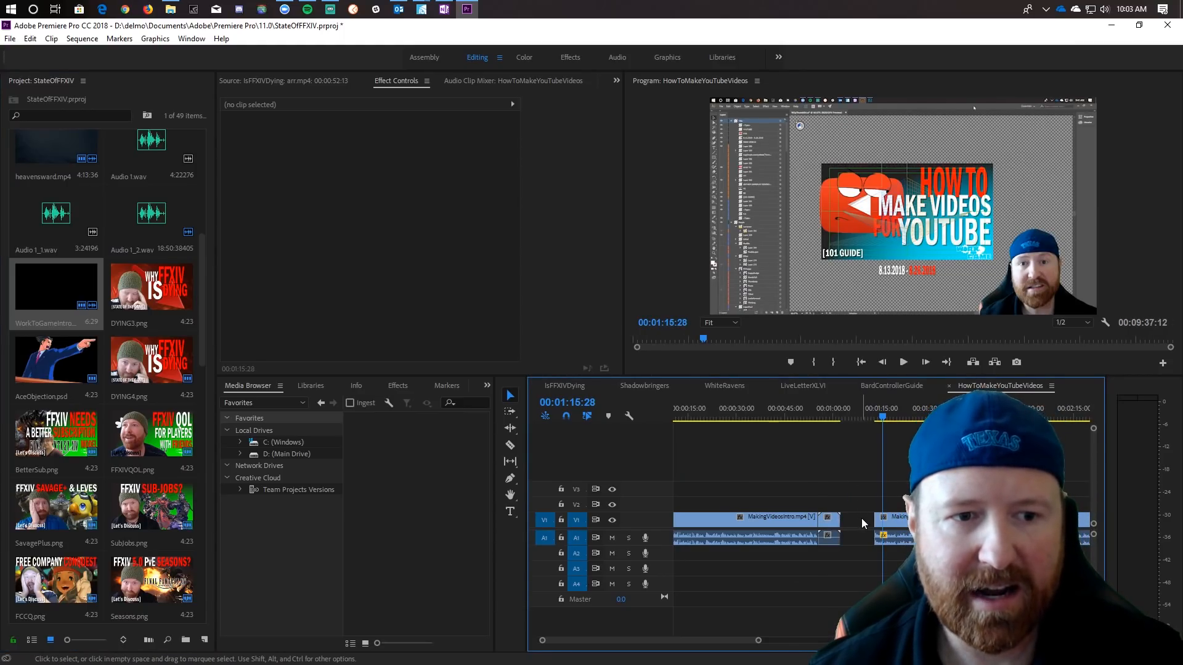
click(861, 521)
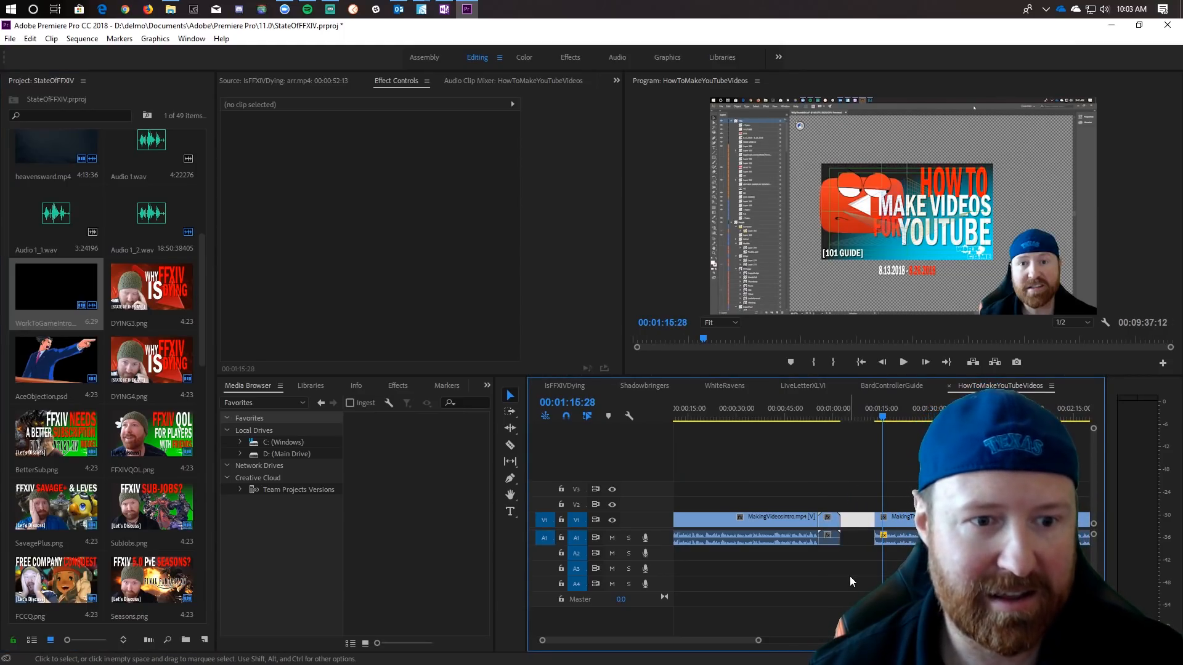
key(Delete)
Move the WorkToGameIntro.mp4 video up to V2 and slide MakingThumbnails.mp4 earlier so it starts underneath its end.
drag(759, 640, 667, 637)
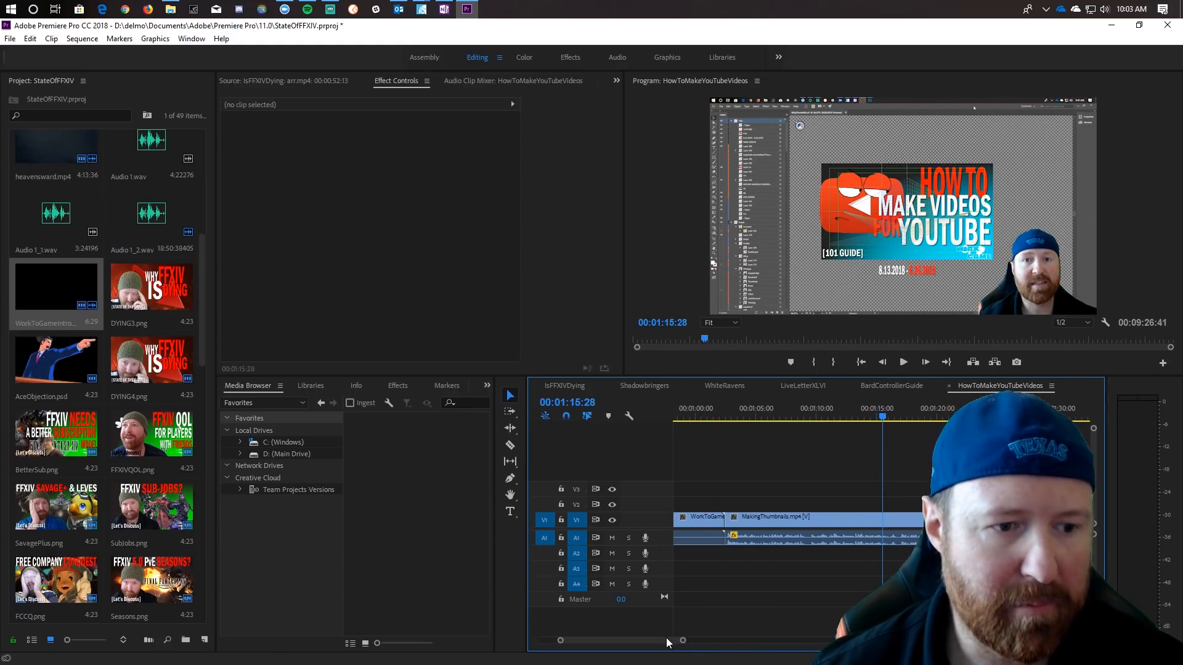
drag(885, 519, 887, 502)
click(875, 560)
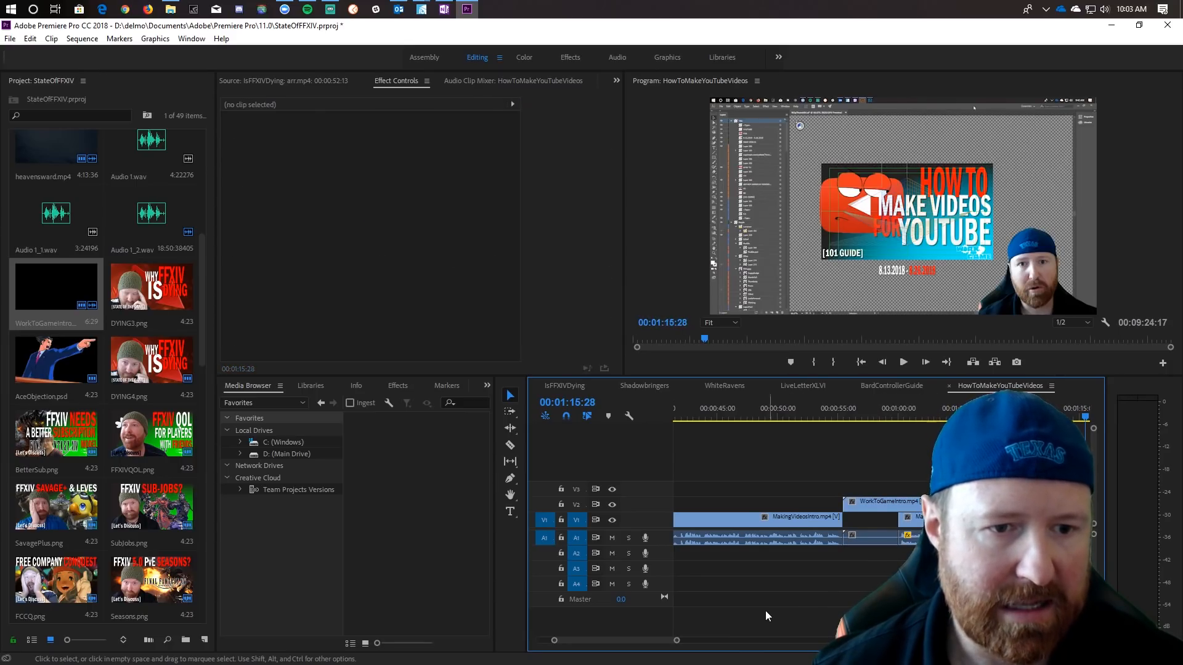
Play the sequence from just before WorkToGameIntro.mp4 to review the transition into the intro.
drag(676, 643, 799, 642)
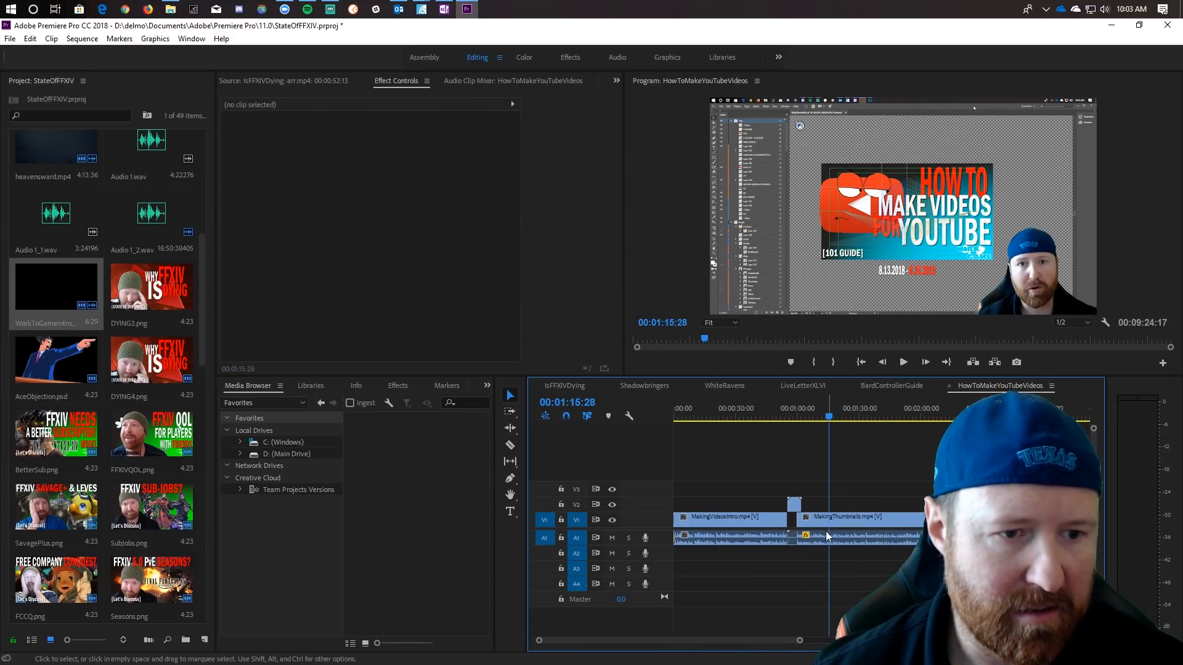
click(800, 412)
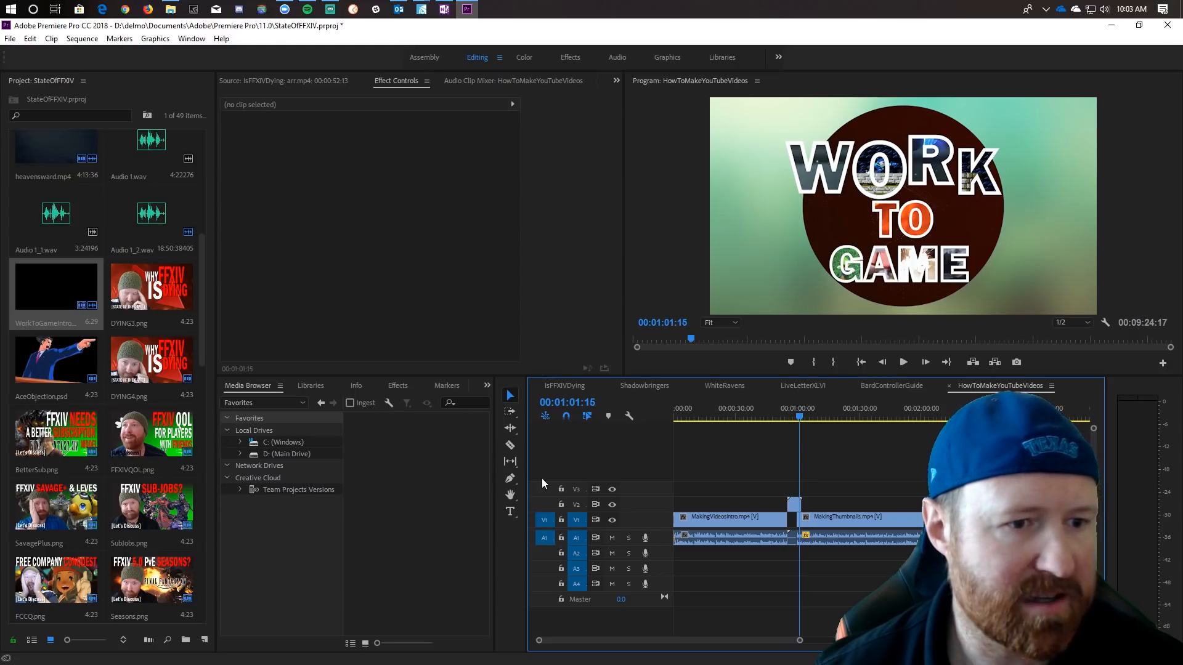
click(780, 410)
key(space)
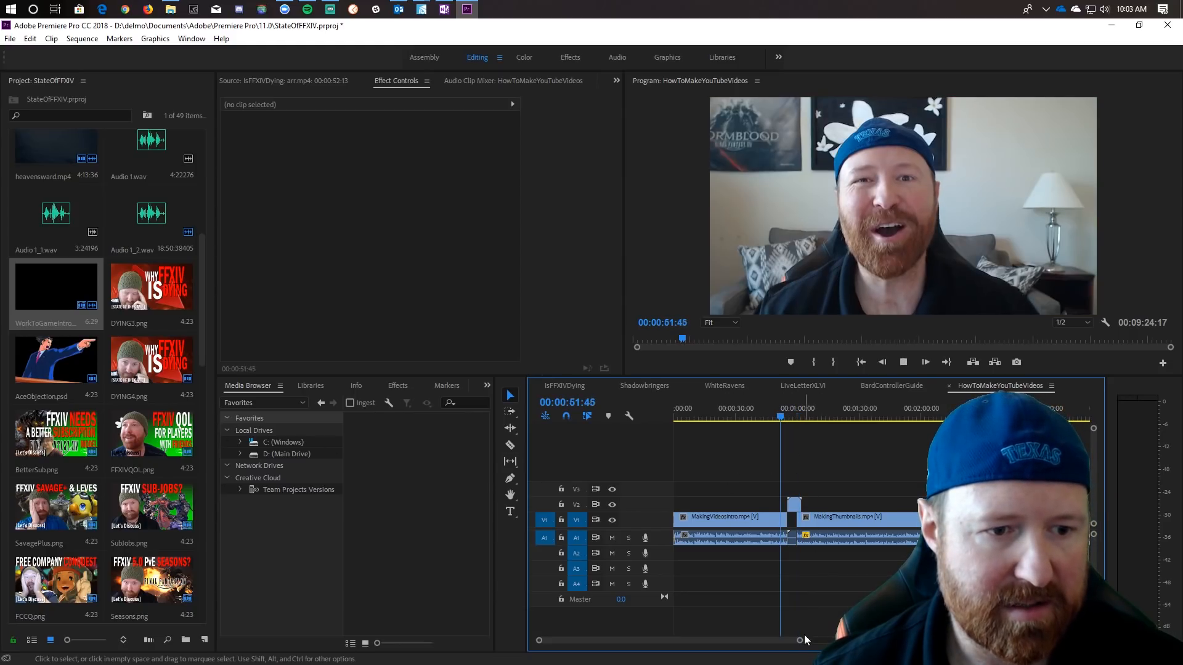
Place the Tokyo Machine music track on A2 near the start of the sequence, and stop playback.
drag(799, 640, 718, 640)
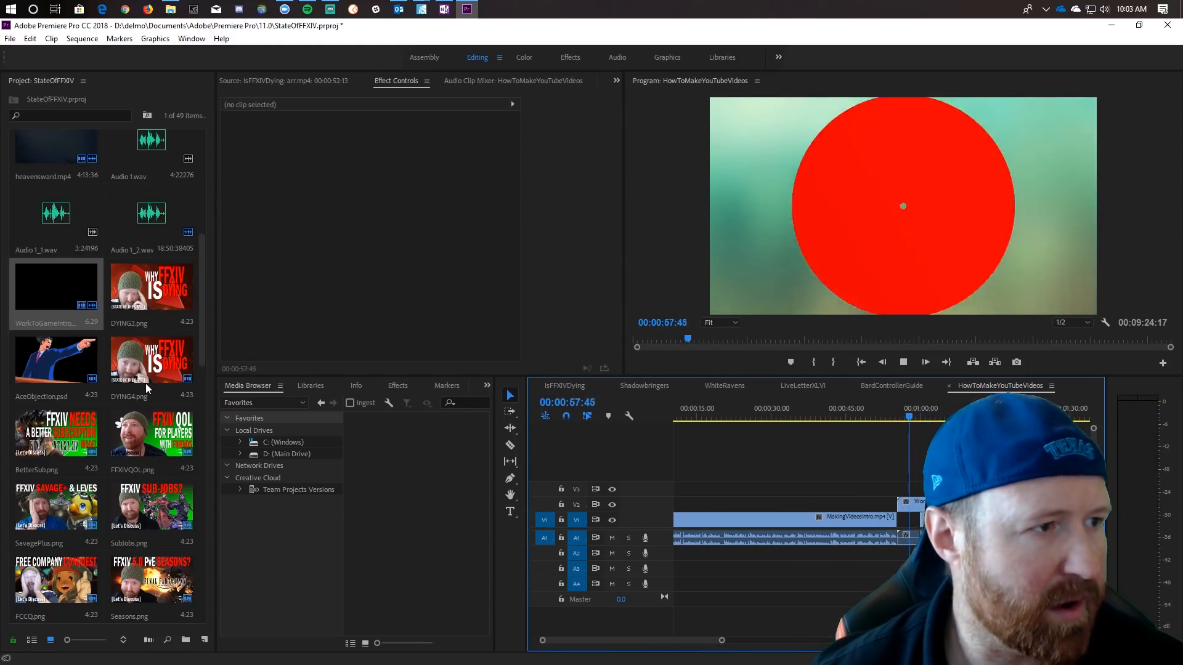
scroll(145, 383, down, 2)
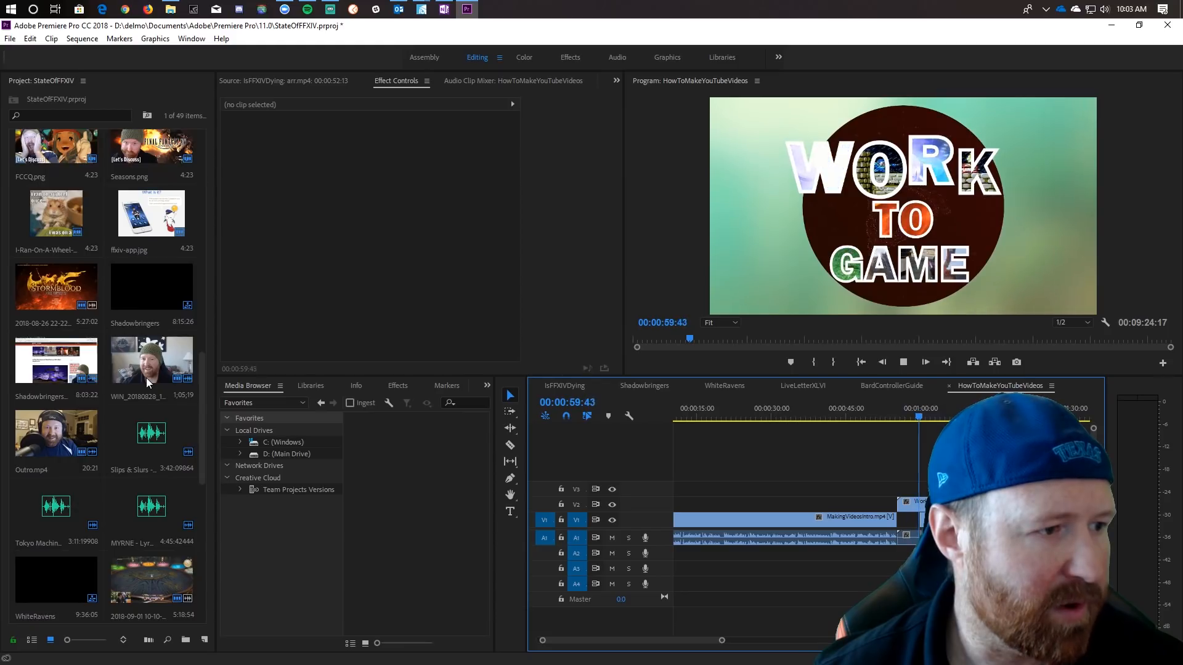
scroll(146, 378, down, 1)
drag(43, 439, 697, 552)
click(883, 360)
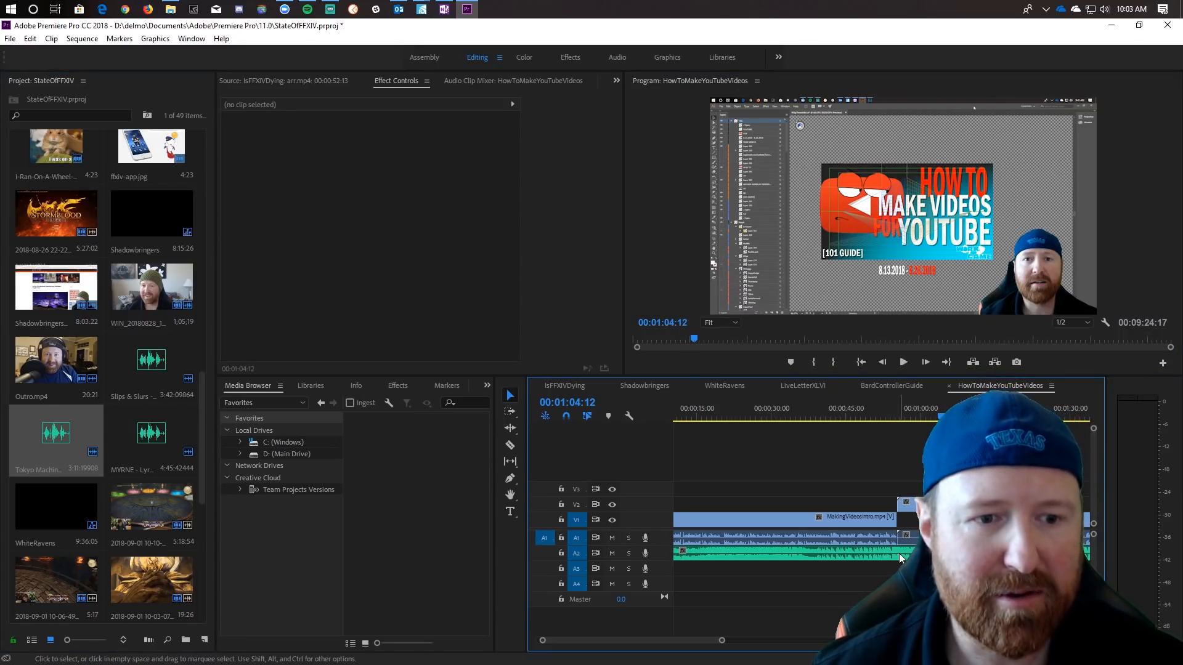
Split the music on A2 at the start and end of WorkToGameIntro.mp4.
key(c)
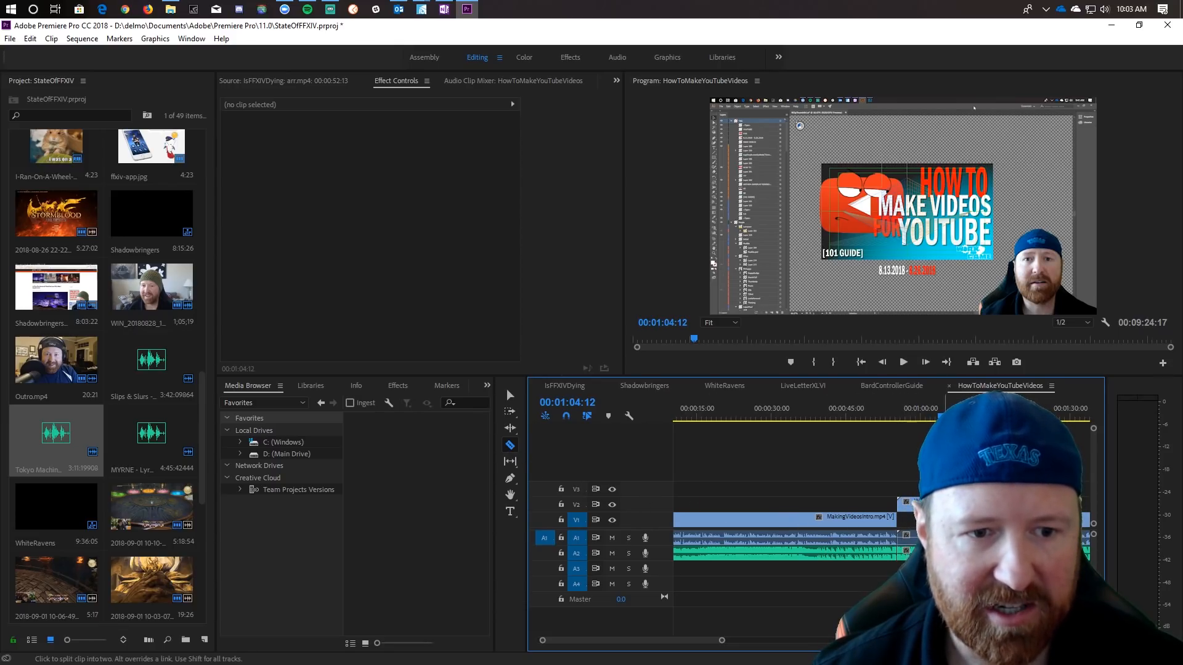
key(v)
click(887, 411)
Select the music pieces on A2 and adjust their audio gain by -30 dB.
click(882, 557)
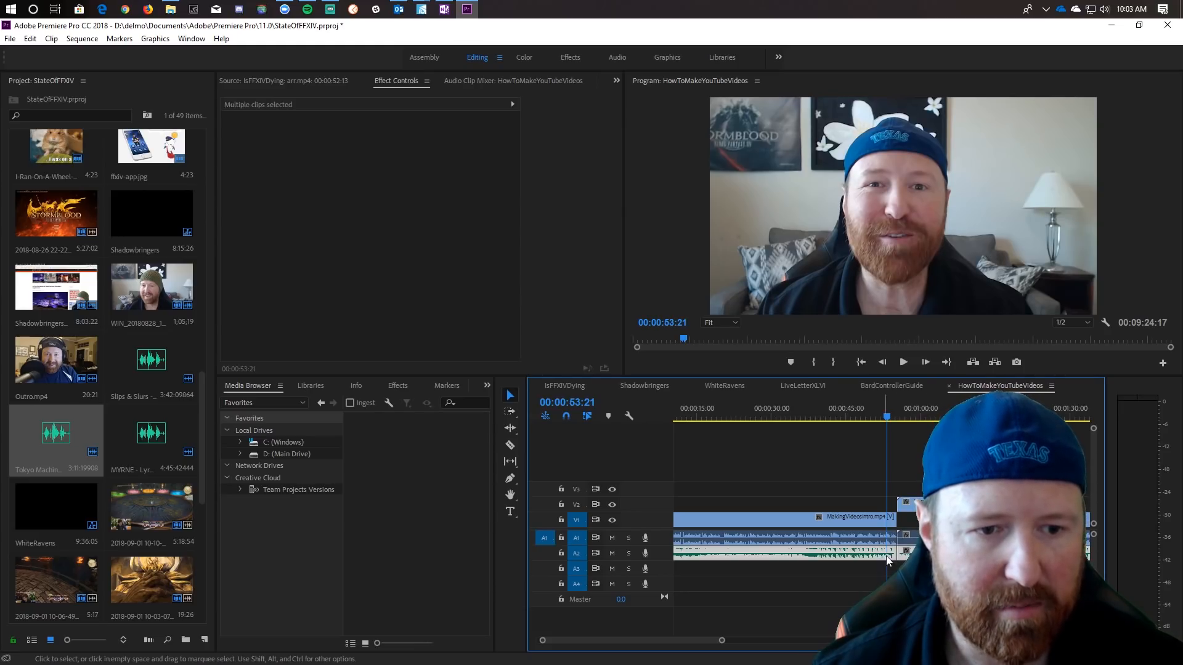
right_click(929, 553)
click(985, 441)
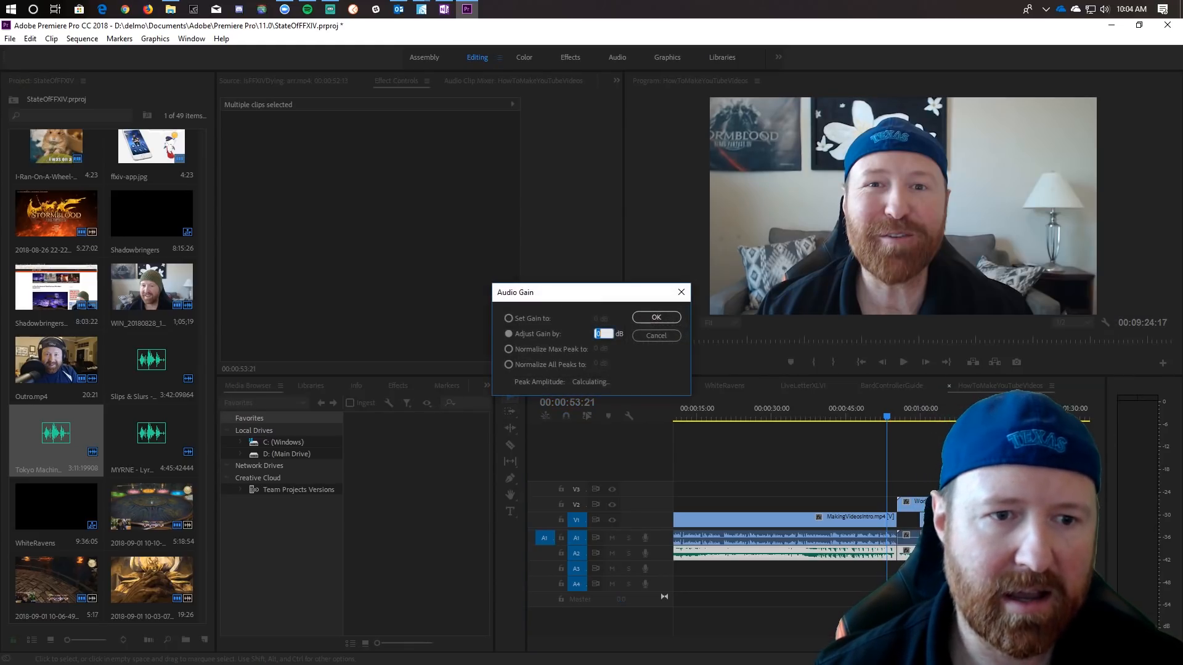
text(-30)
key(Return)
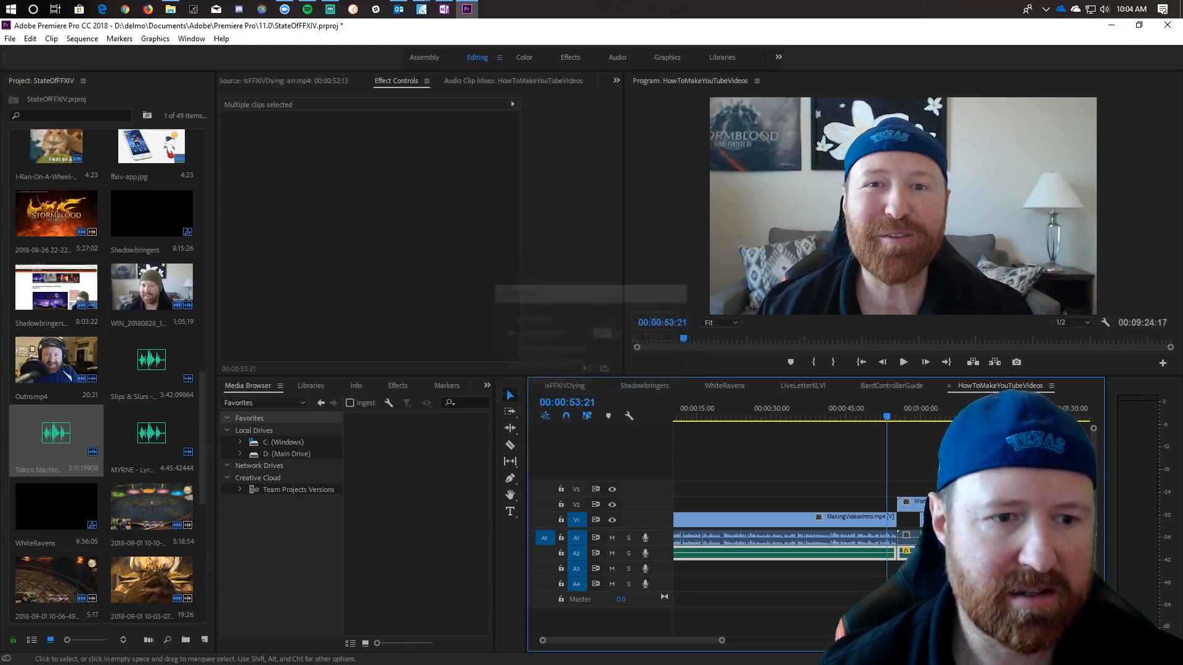
Raise the audio gain of only the music piece under WorkToGameIntro.mp4 by 16 dB.
click(912, 577)
right_click(911, 556)
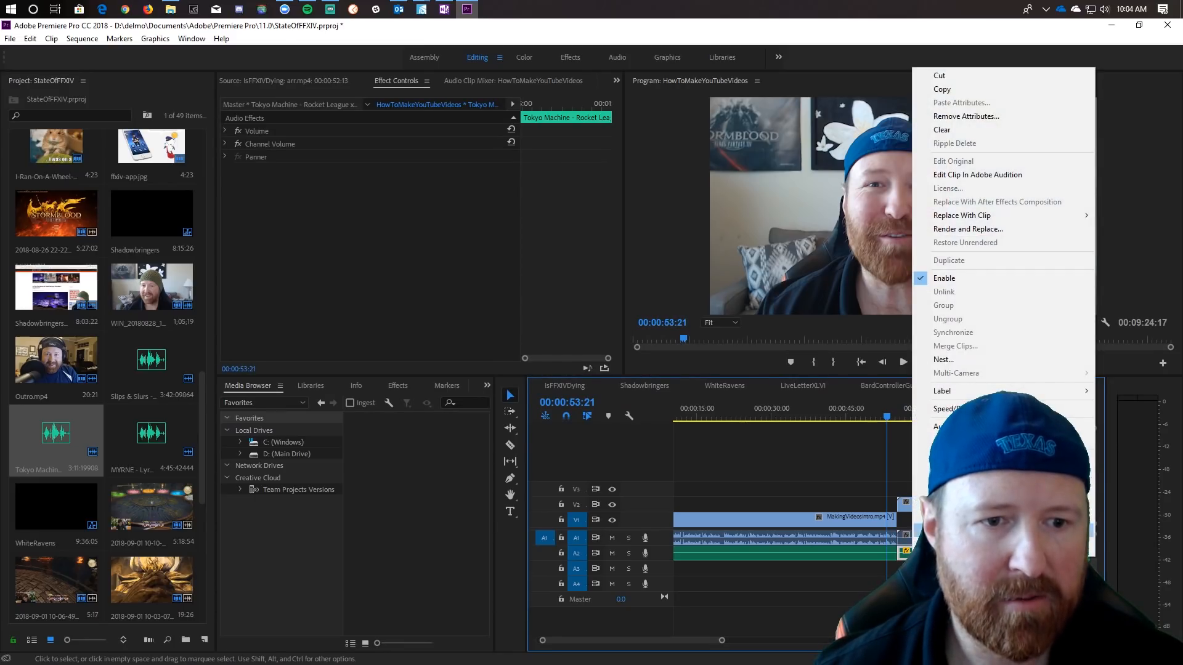
click(961, 427)
text(16)
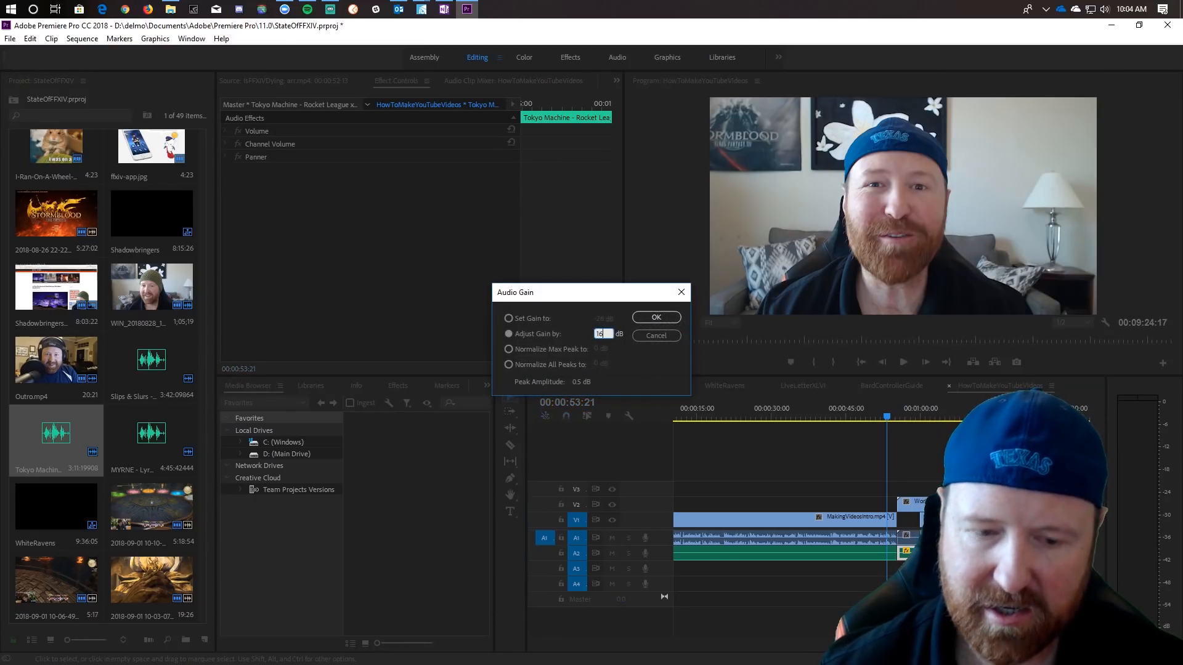
text(0)
key(Return)
Apply default audio transitions to the music pieces around the cuts on A2 and save the project.
drag(924, 575, 847, 557)
key(ctrl+s)
click(841, 577)
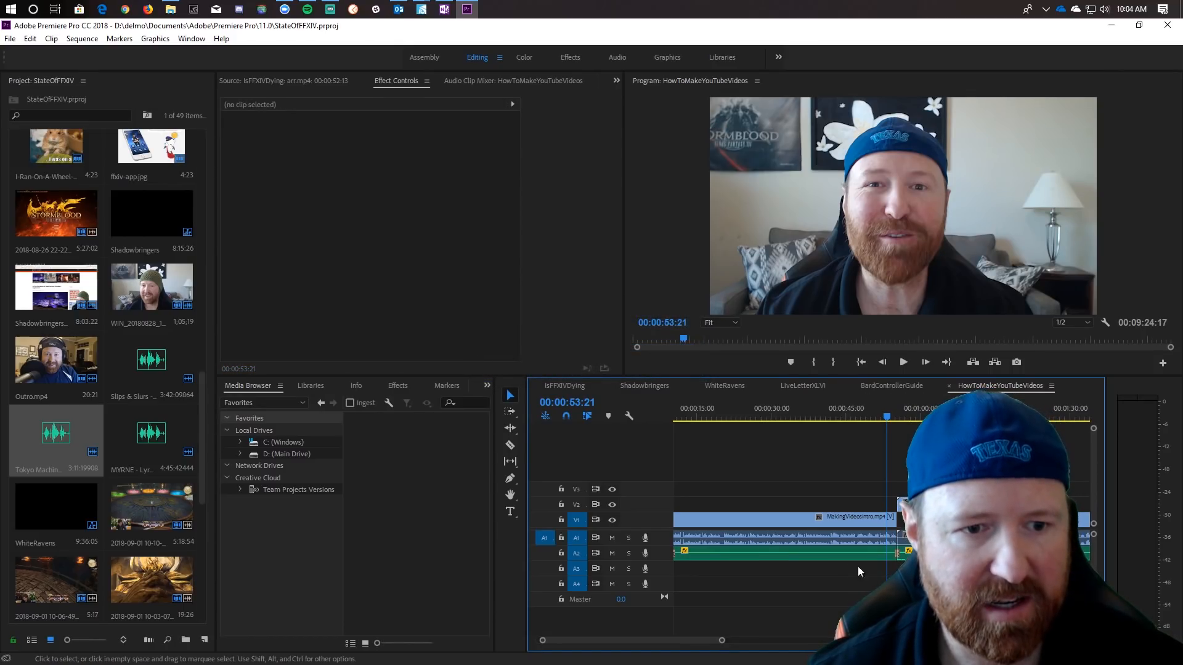
Play the sequence from 00:00:53:21 through the intro to check the music levels.
key(space)
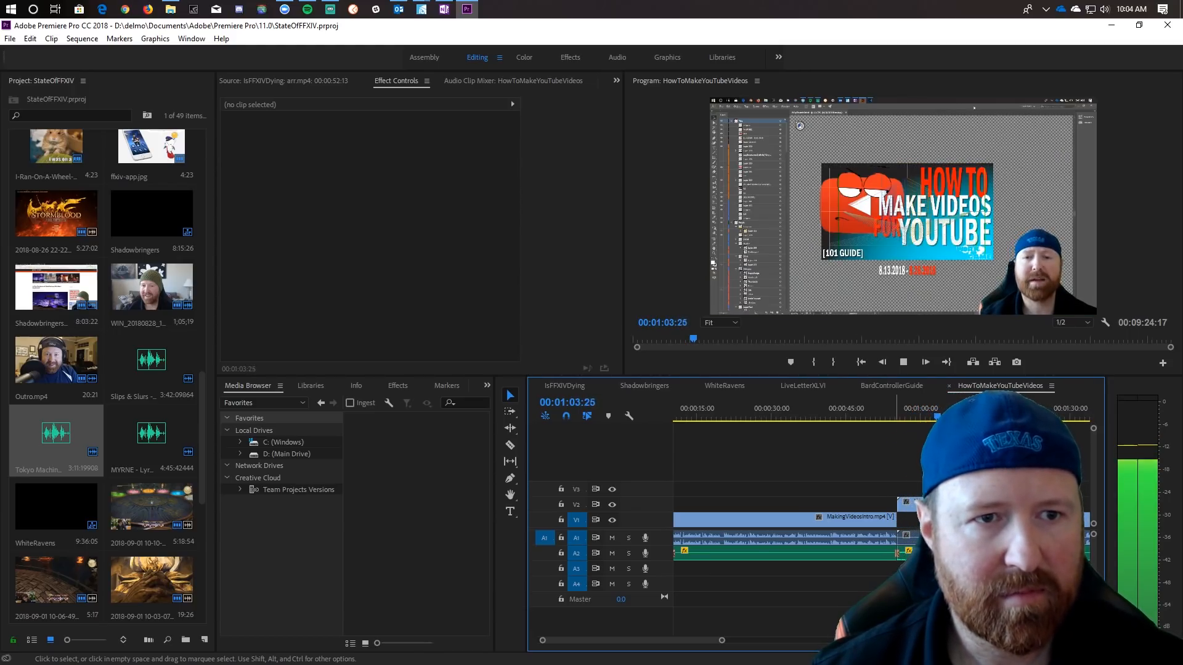
key(space)
Split MakingThumbnails.mp4 late in the clip, delete the unwanted section and close the gap.
drag(721, 641, 942, 641)
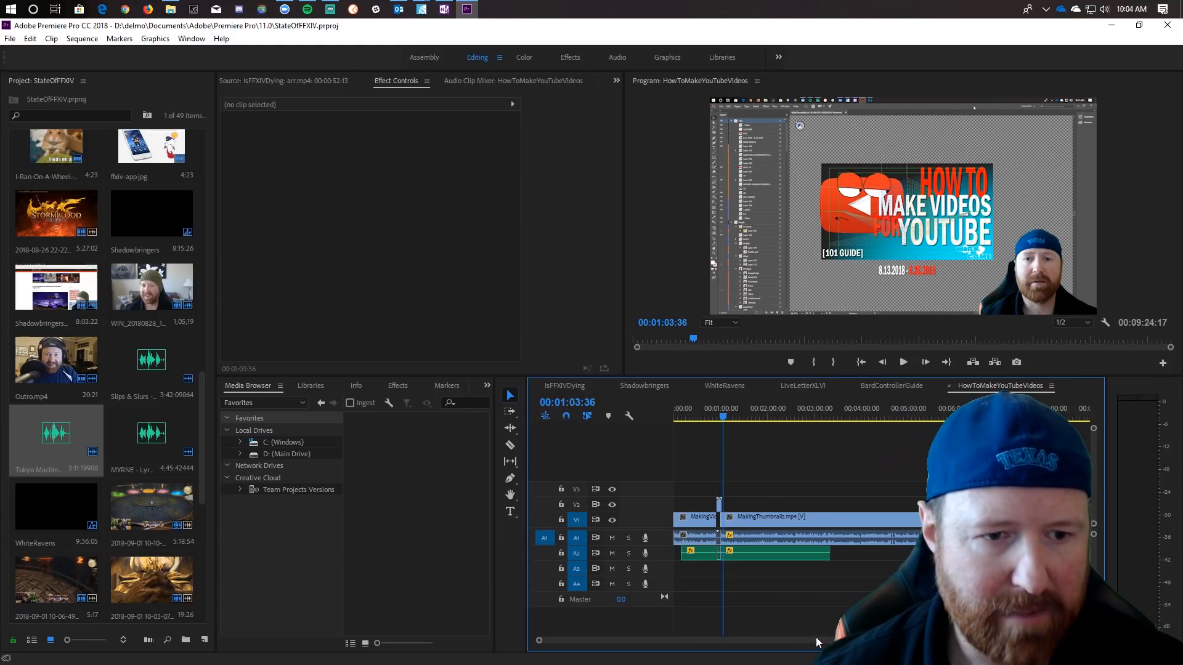
drag(816, 637, 822, 635)
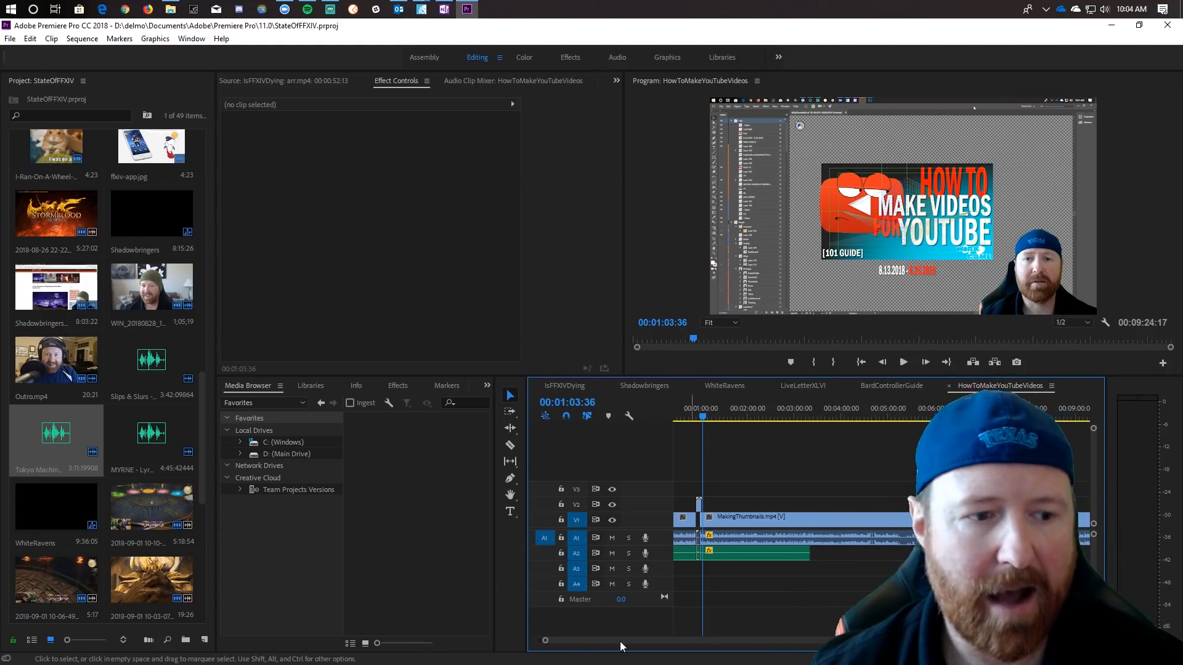
drag(816, 640, 828, 640)
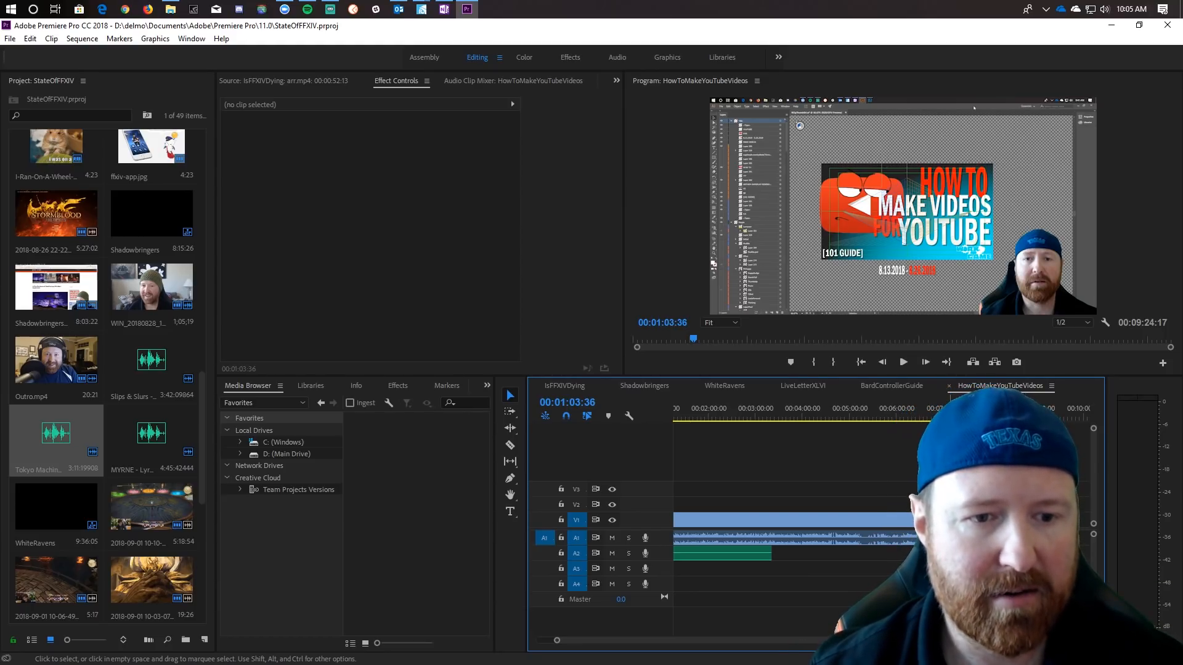
key(c)
key(v)
key(Delete)
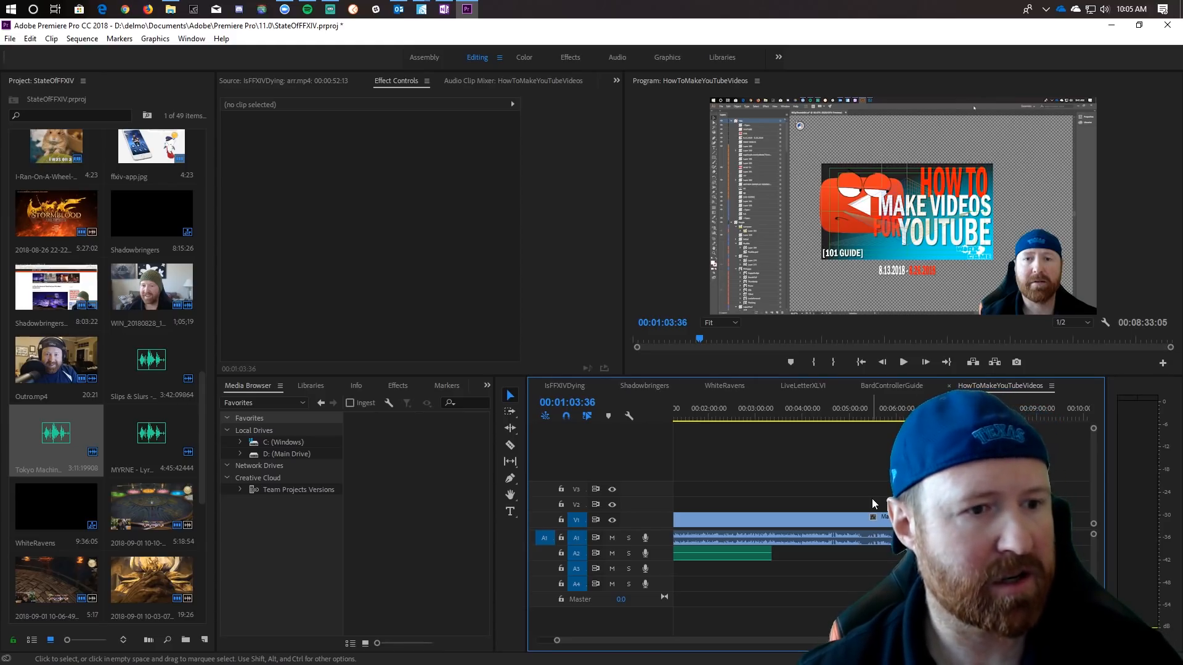
Search the effects for "crop" and select the Crop video effect.
scroll(595, 522, up, 3)
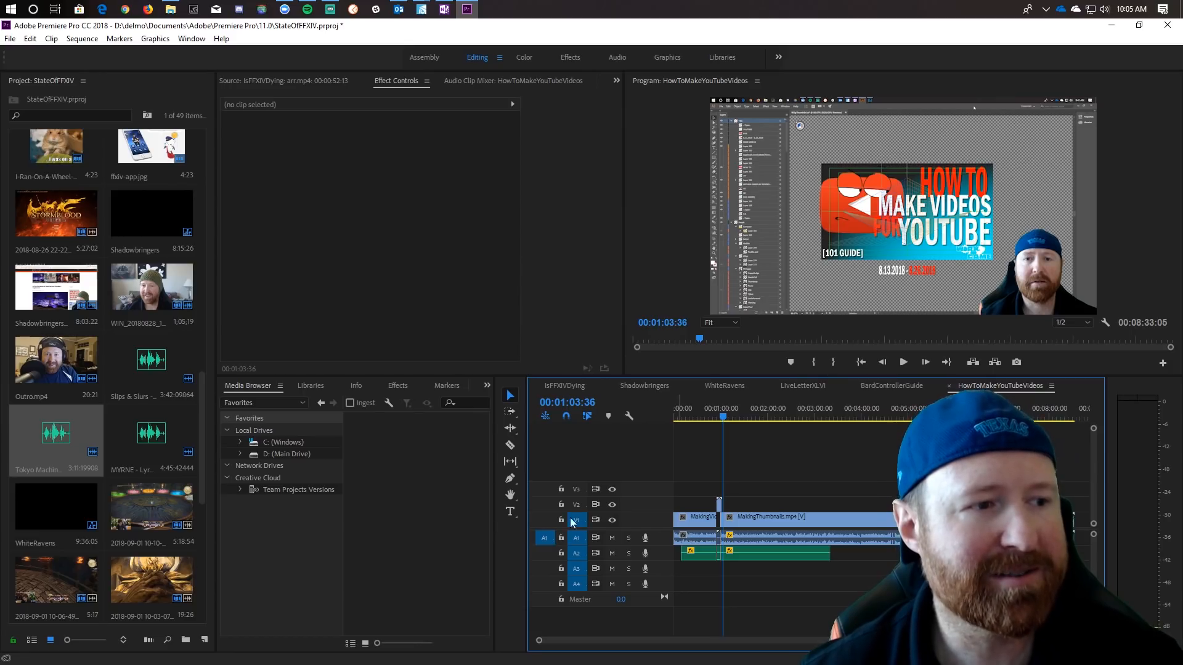
click(400, 385)
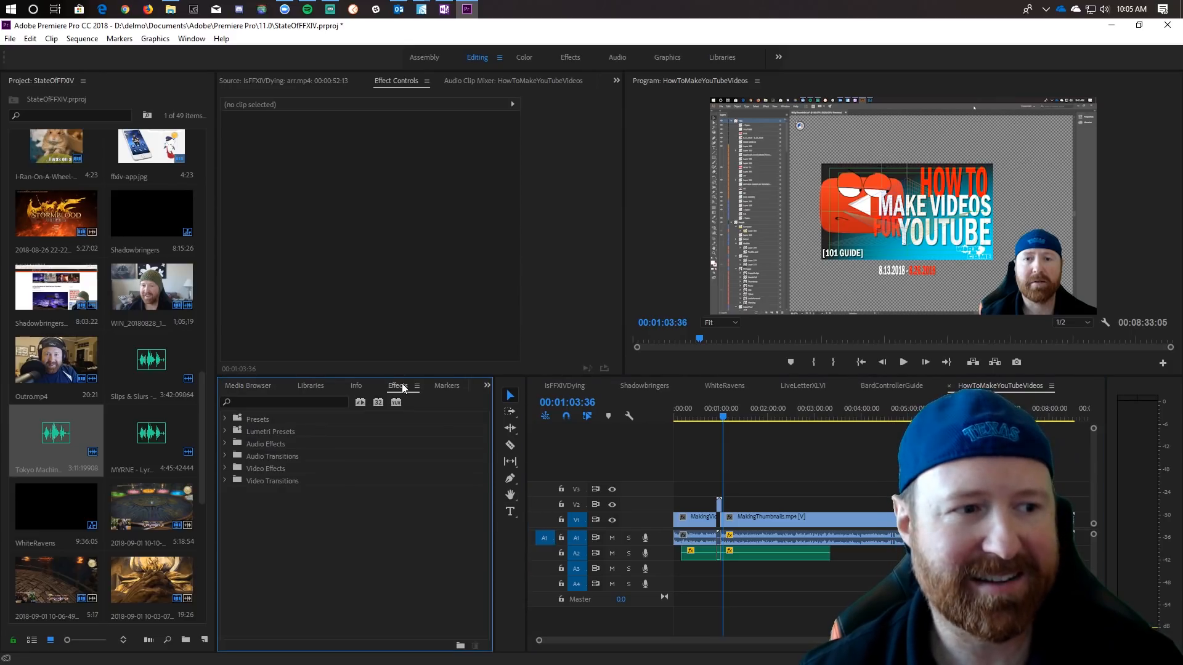
click(278, 399)
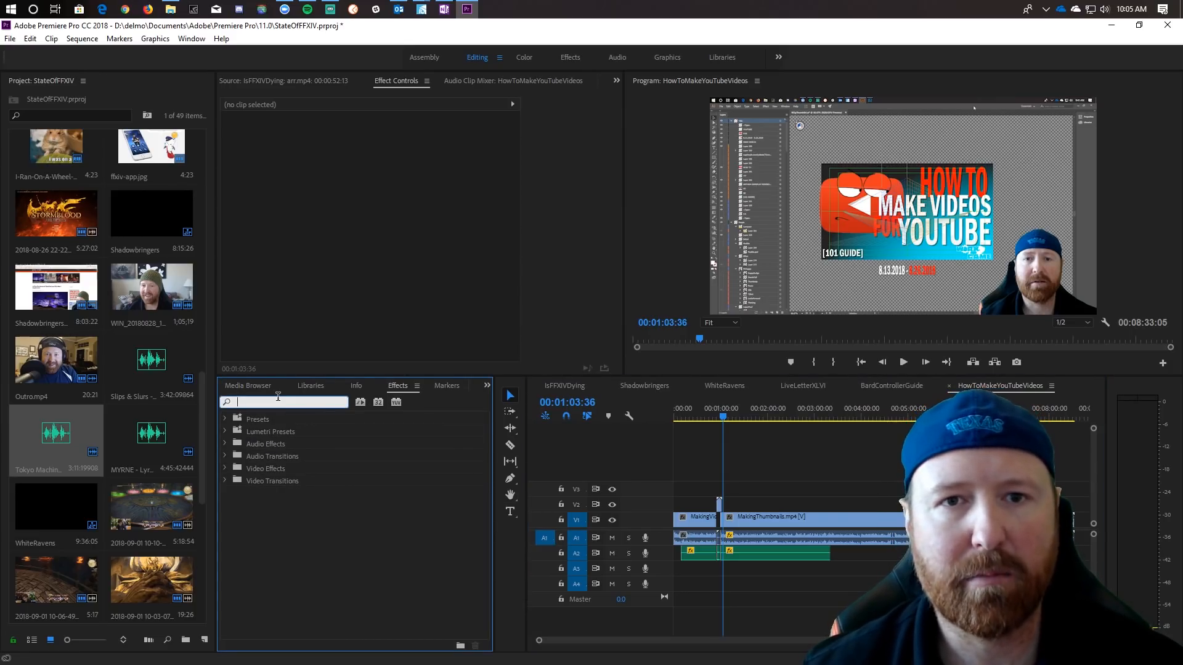
text(crop)
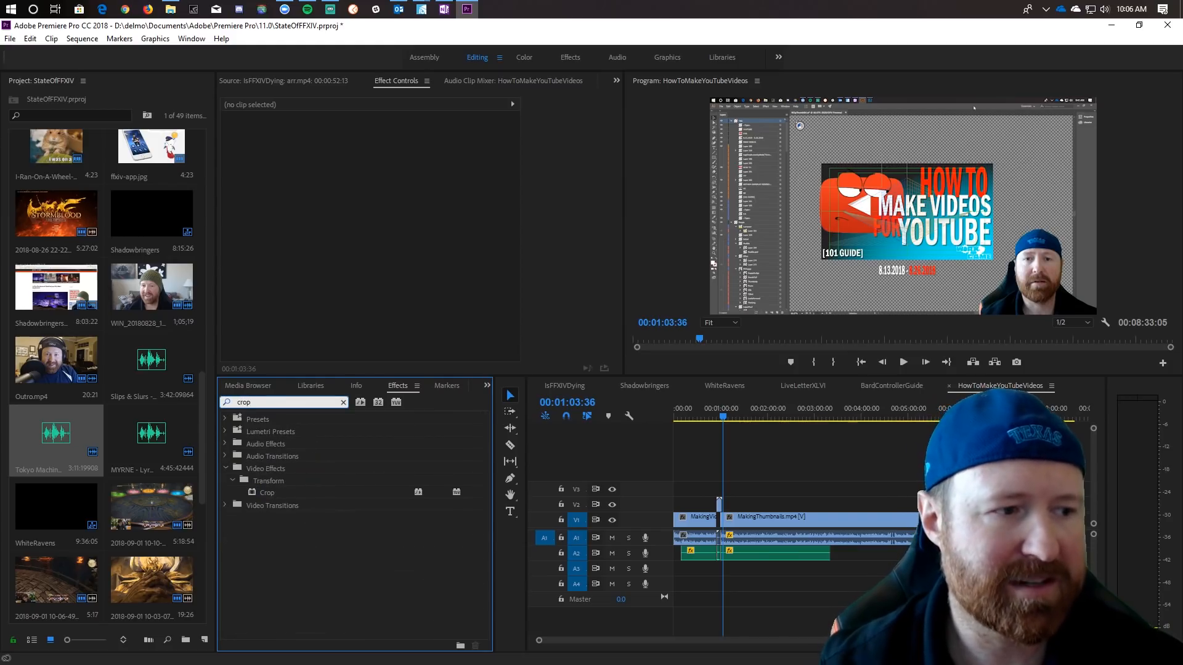
click(264, 493)
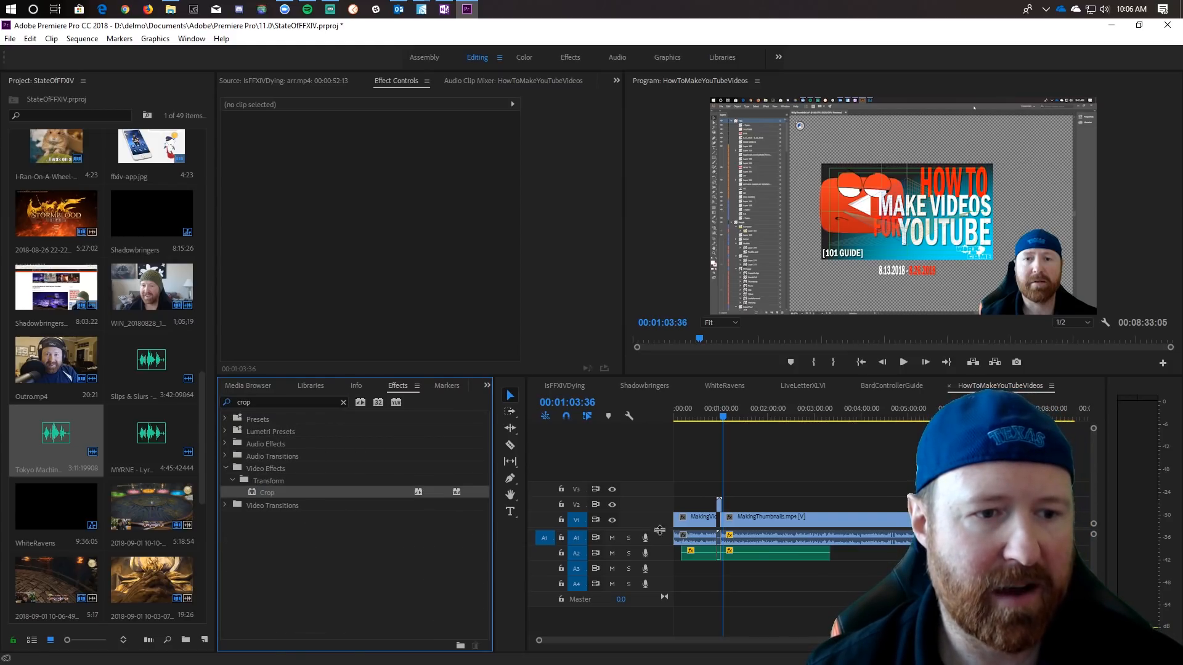
Open the effect controls of MakingThumbnails.mp4, try a Scale of 500 and restore it to 100.
double_click(765, 518)
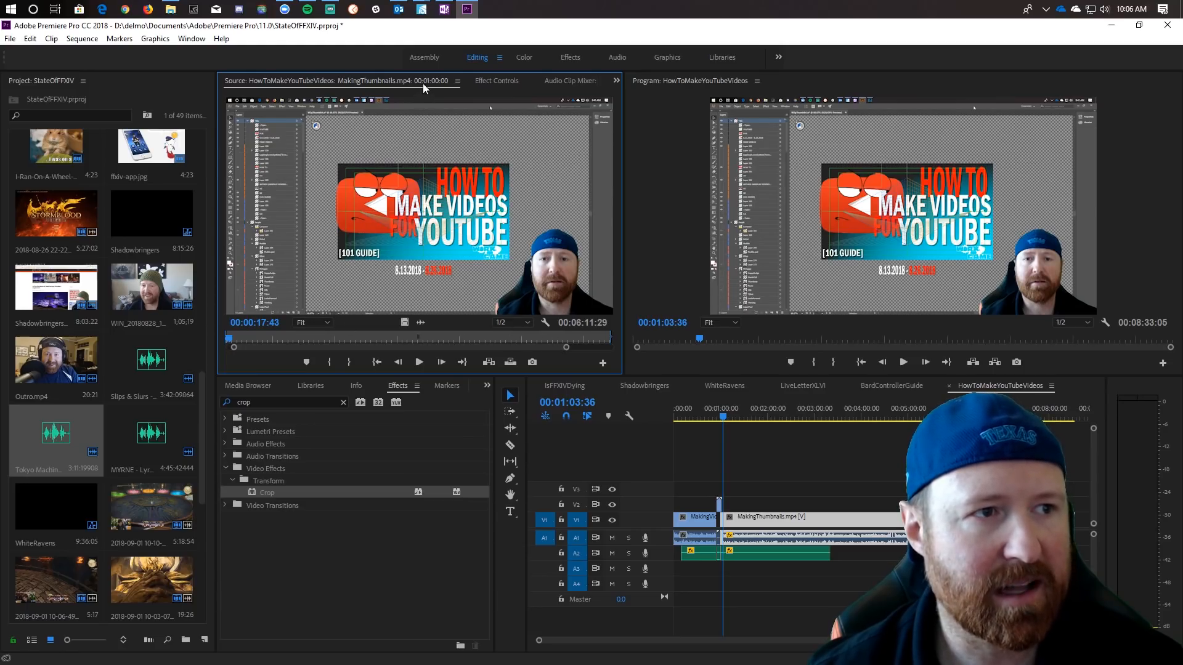
click(505, 80)
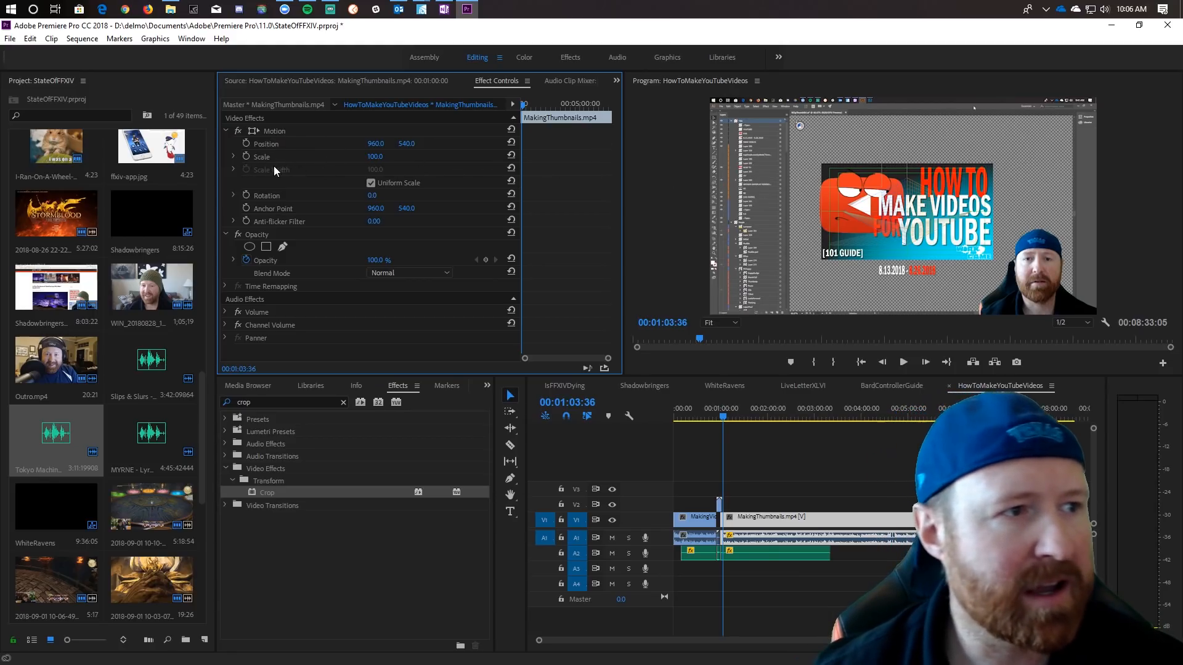
drag(375, 157, 355, 156)
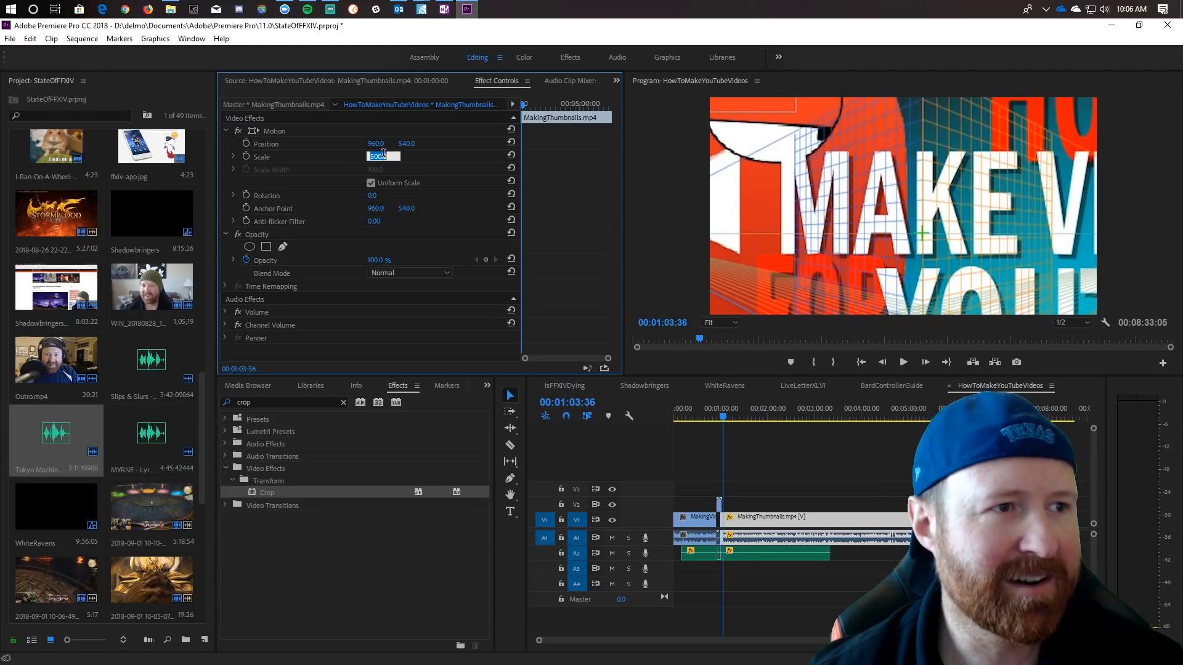
text(00)
key(Return)
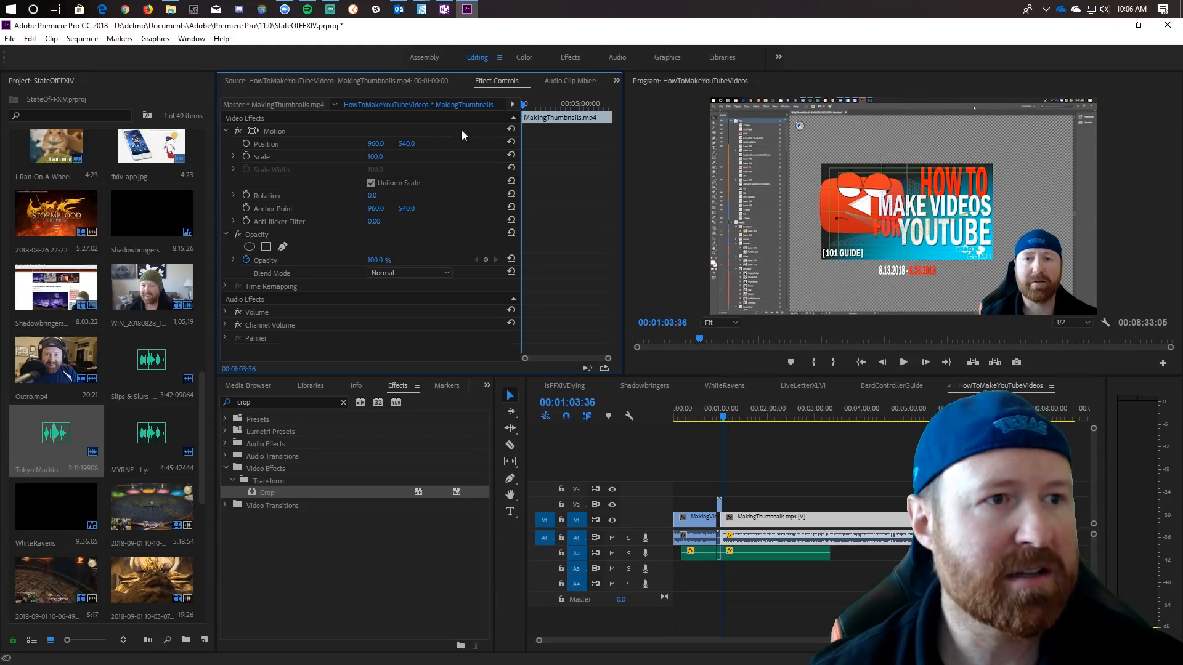
Keyframe the Scale of MakingThumbnails.mp4 at 100 at 00:01:03:36 and at 165 at 00:03:00:29.
click(246, 155)
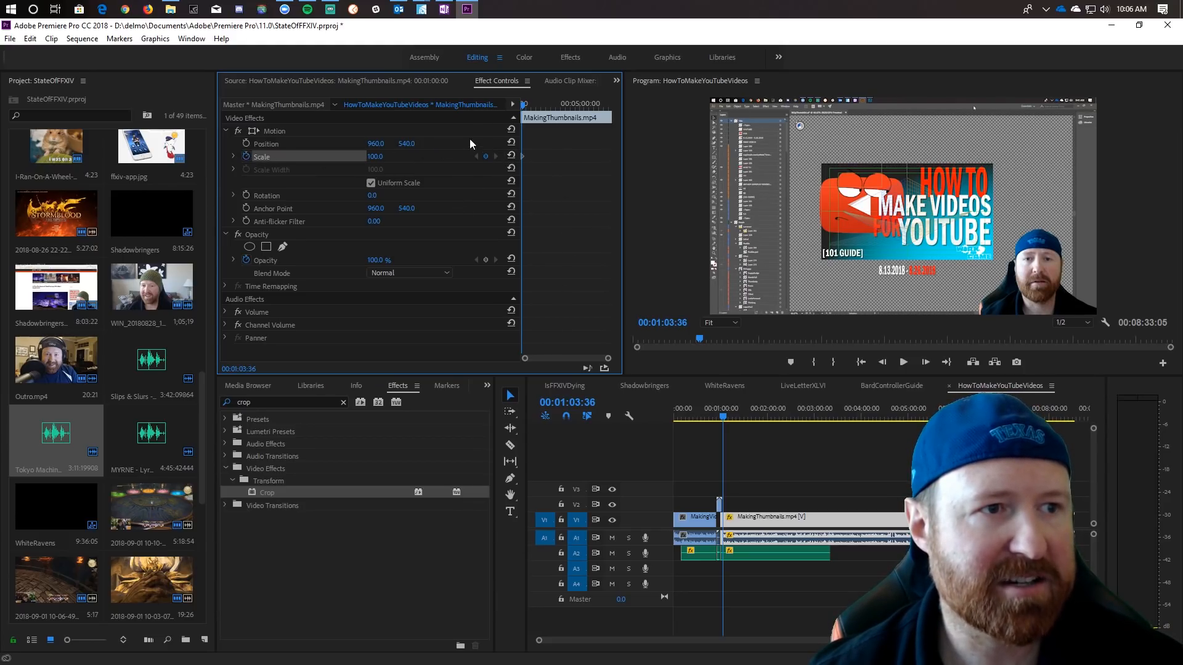
drag(528, 106, 552, 106)
click(486, 158)
click(375, 157)
text(165)
key(Return)
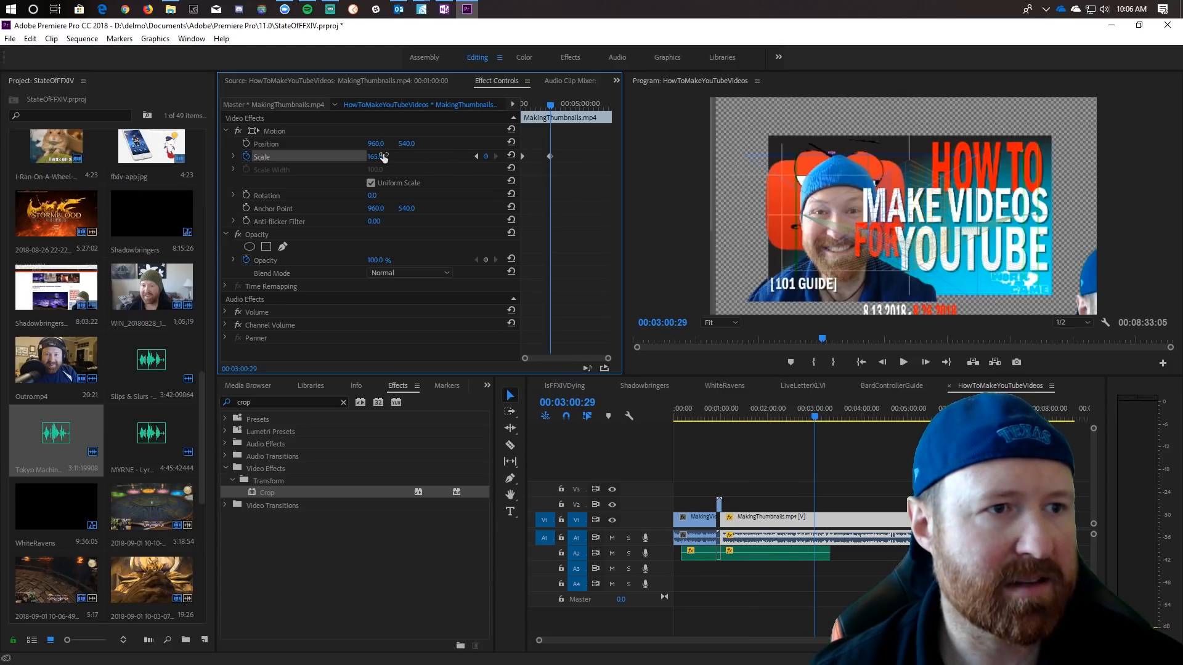
Apply Ease In to the second Scale keyframe and play the zoom from the start of MakingThumbnails.mp4.
right_click(550, 156)
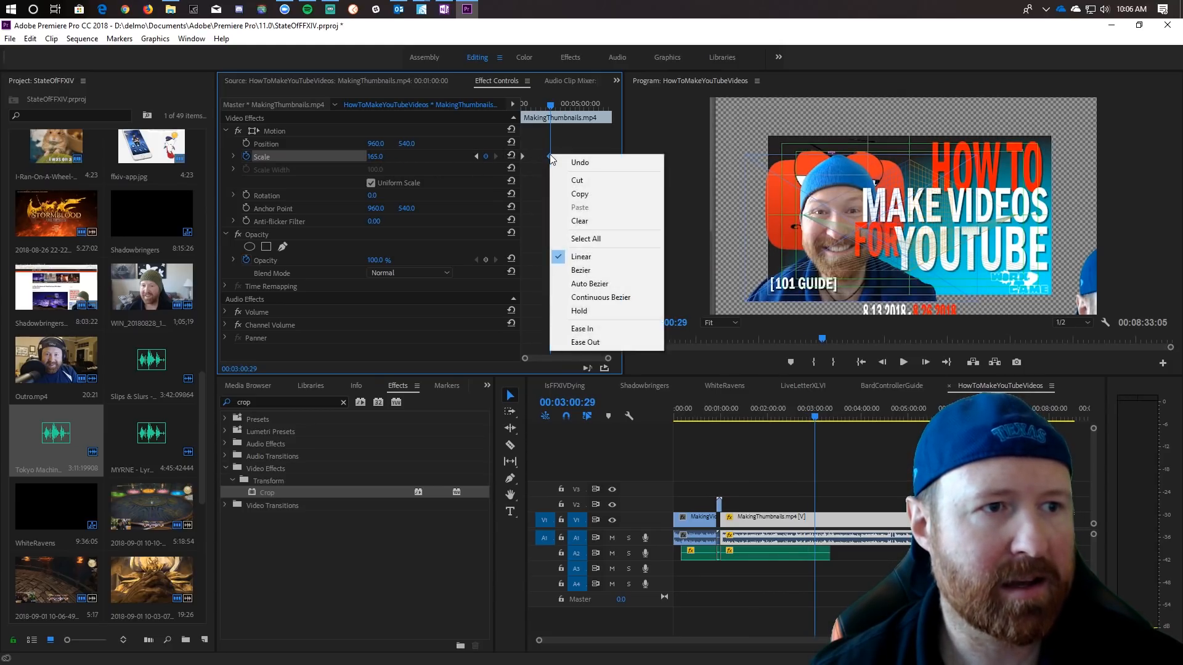
click(610, 327)
click(719, 408)
key(space)
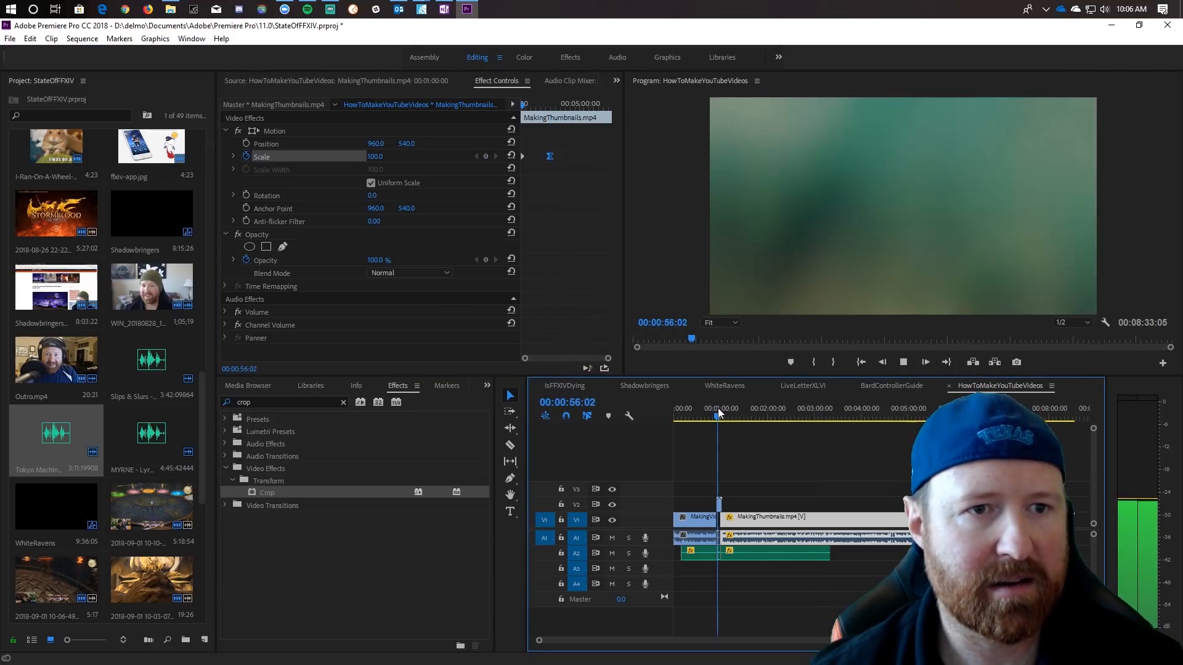
click(728, 413)
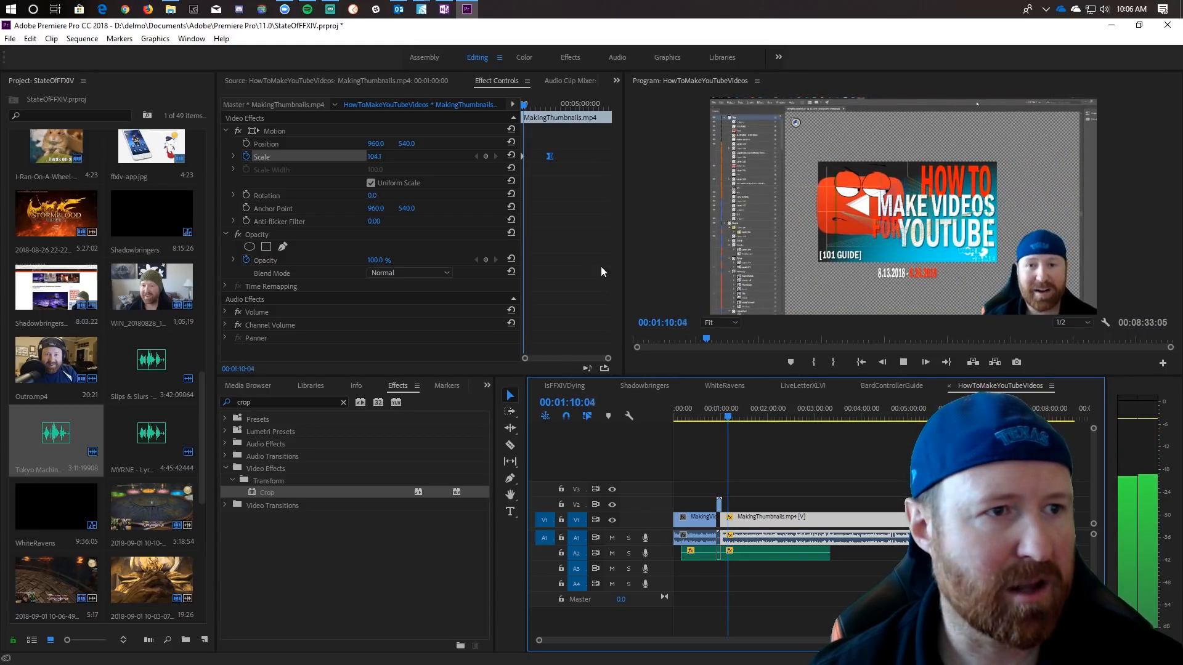
Move the 165 Scale keyframe close behind the first one to speed up the zoom, and check it in playback.
drag(549, 157, 523, 157)
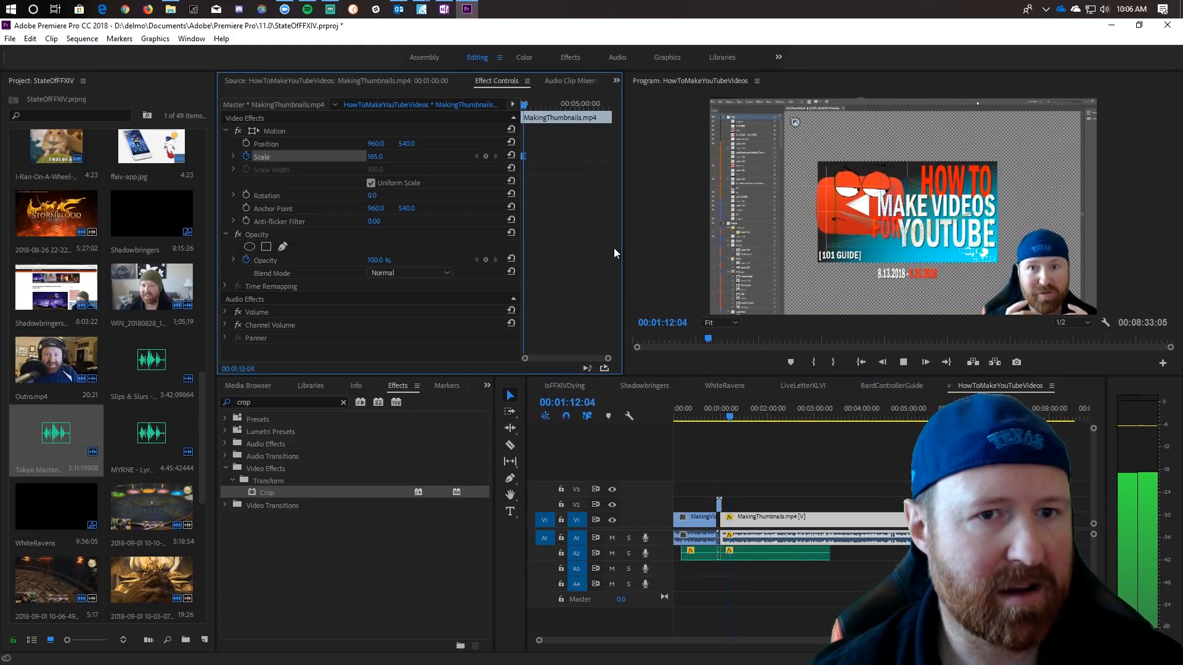
key(space)
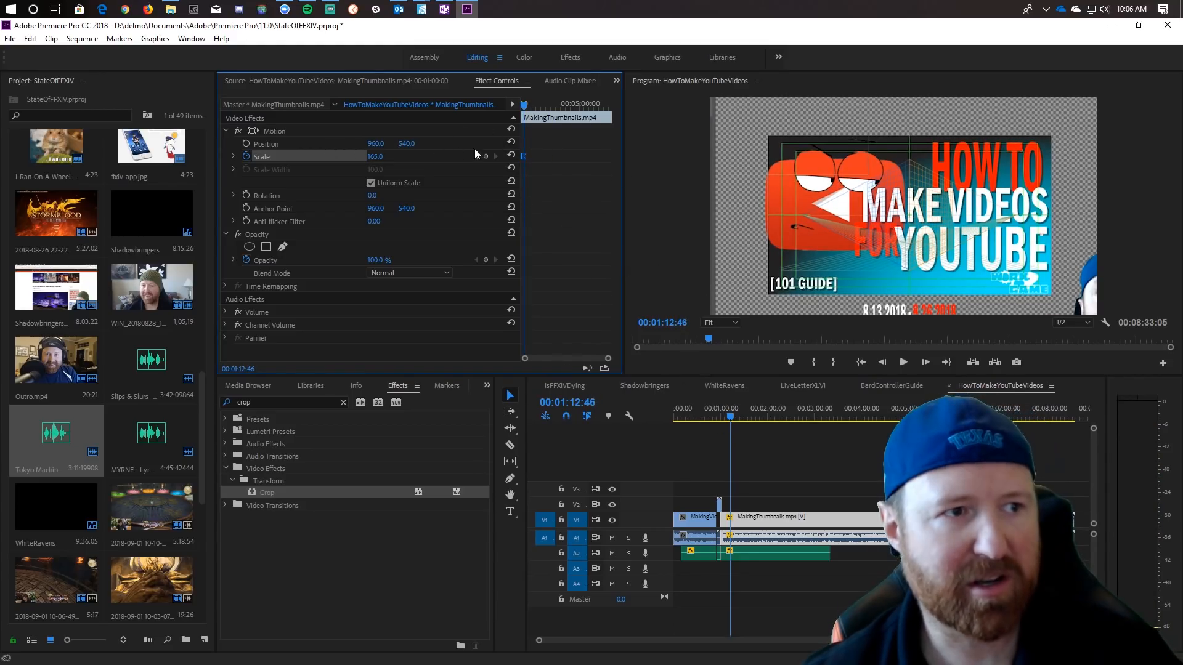
click(523, 155)
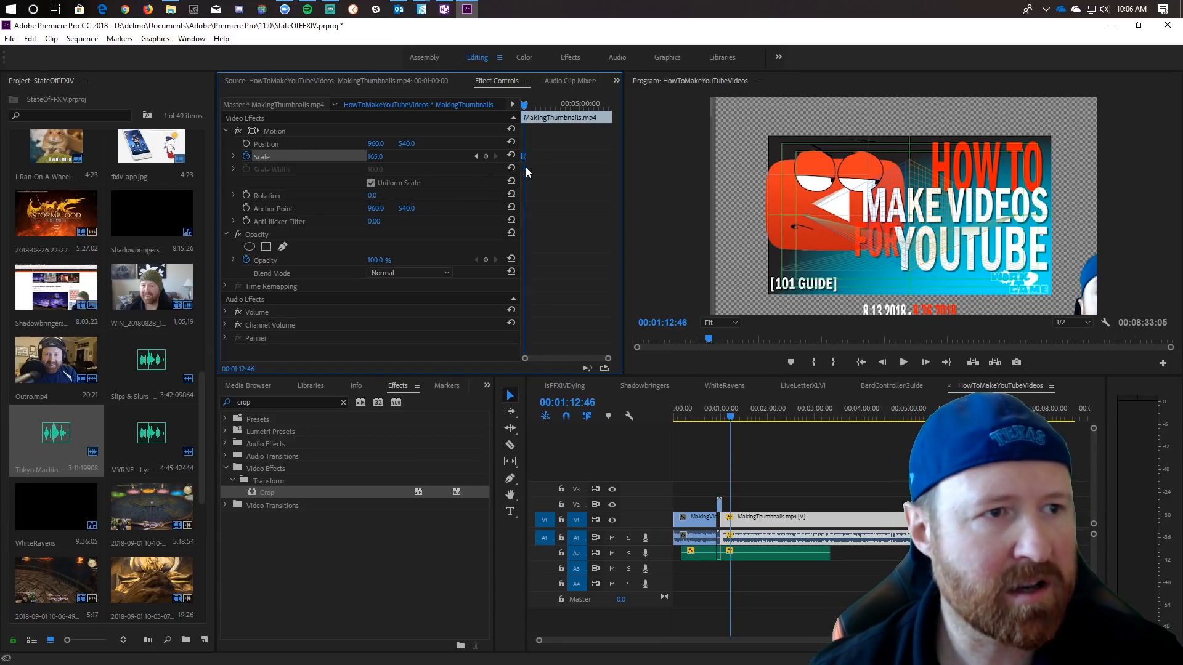
Delete the Scale keyframes of MakingThumbnails.mp4 and apply the Crop effect to the clip.
key(Delete)
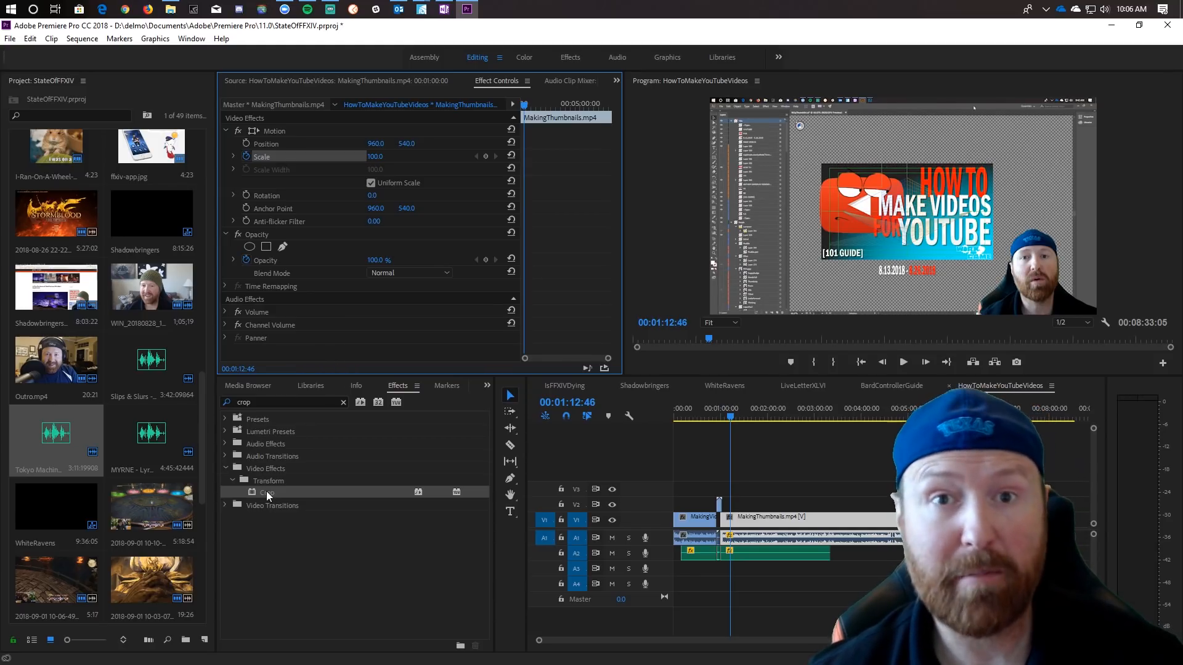
drag(258, 491, 782, 522)
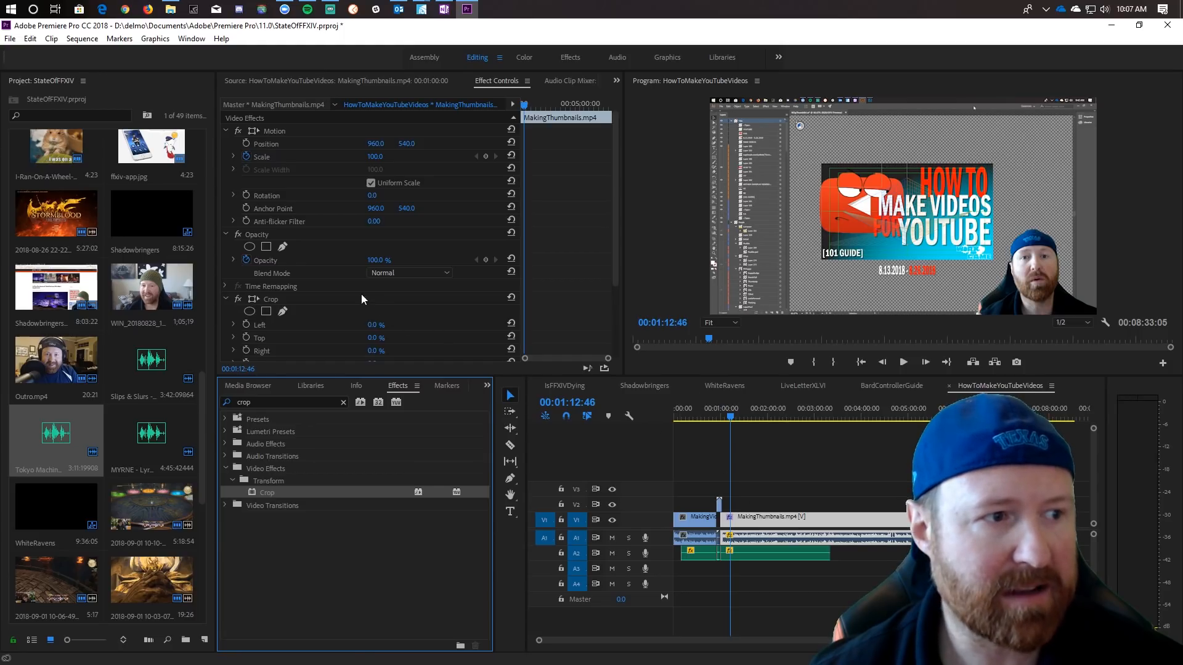
Try a Crop of 54% Left and 61% Top on MakingThumbnails.mp4, and reset both values to 0.
scroll(271, 263, down, 4)
drag(373, 263, 383, 277)
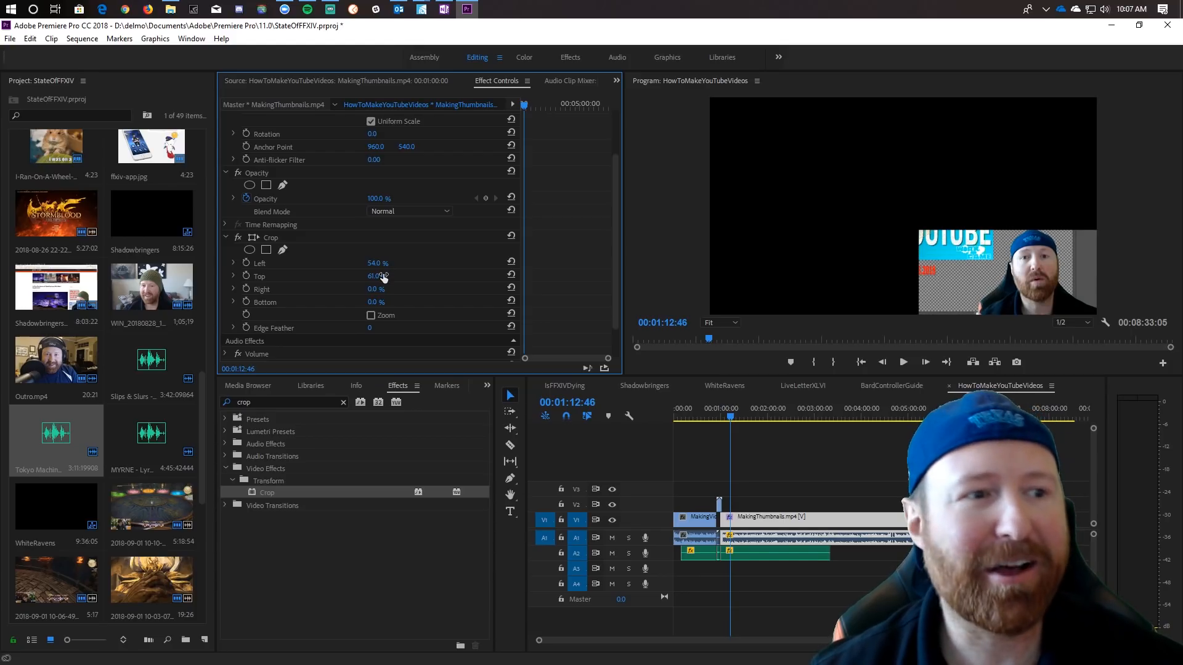
click(383, 277)
text(0)
key(Return)
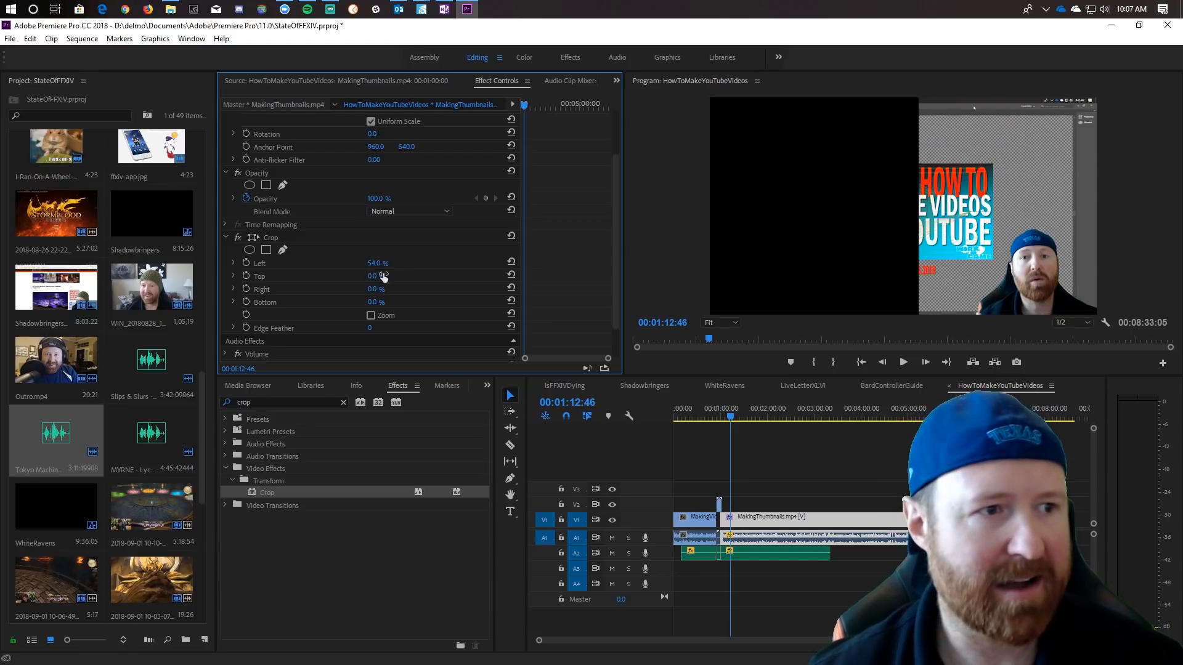
click(382, 263)
key(Return)
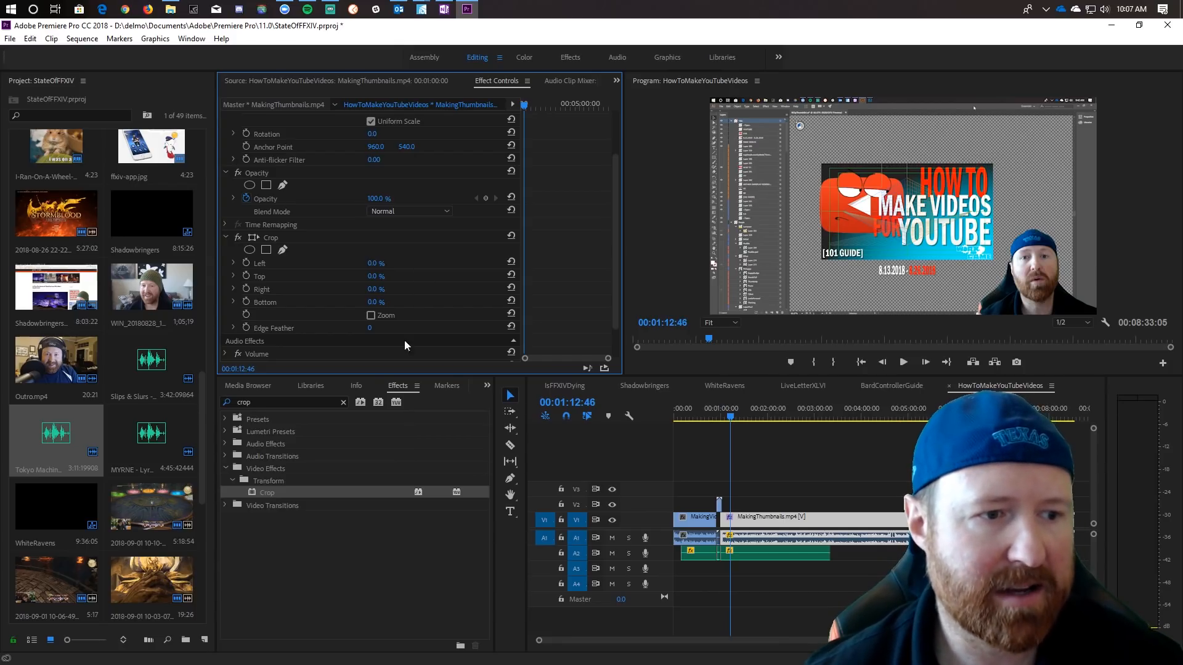
Add a text graphic over the thumbnail artwork at 00:01:12:46, reading the presenter's first name followed by "is awesome".
click(508, 518)
click(846, 190)
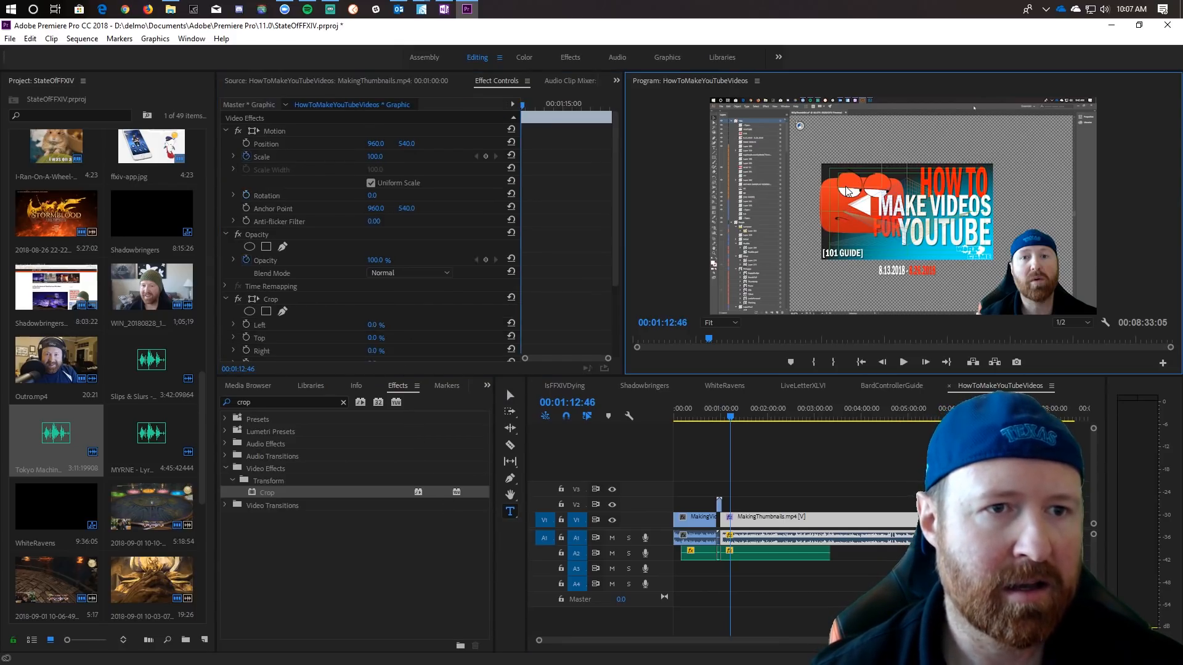
click(847, 187)
text(bria)
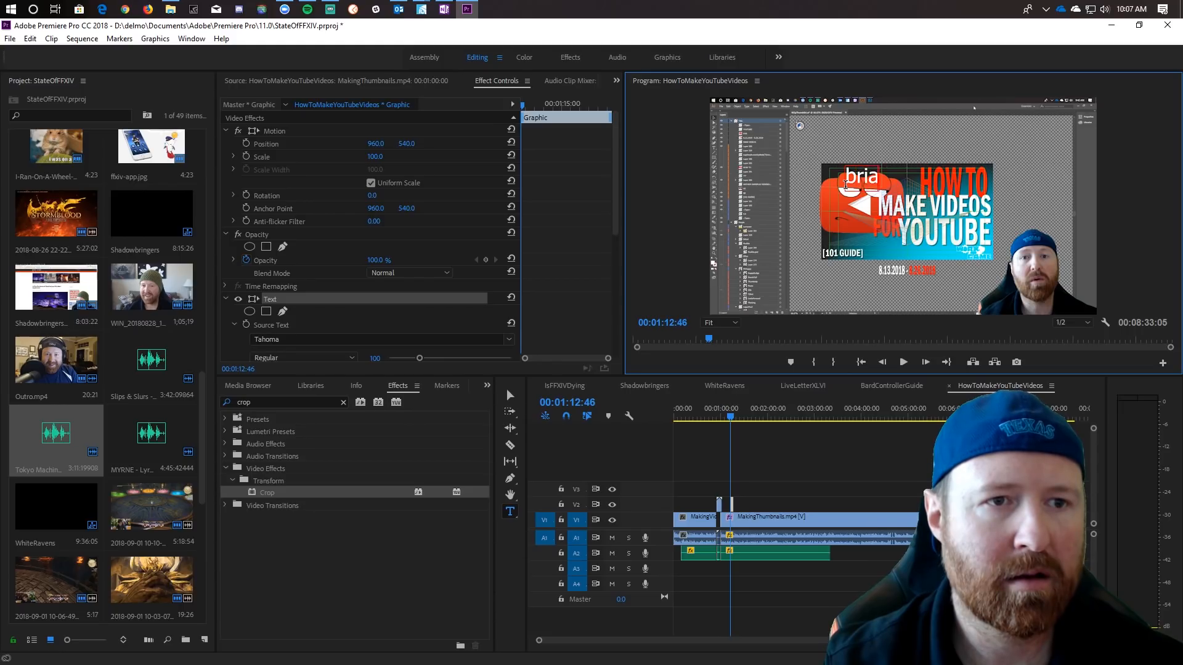
text(n is swesome)
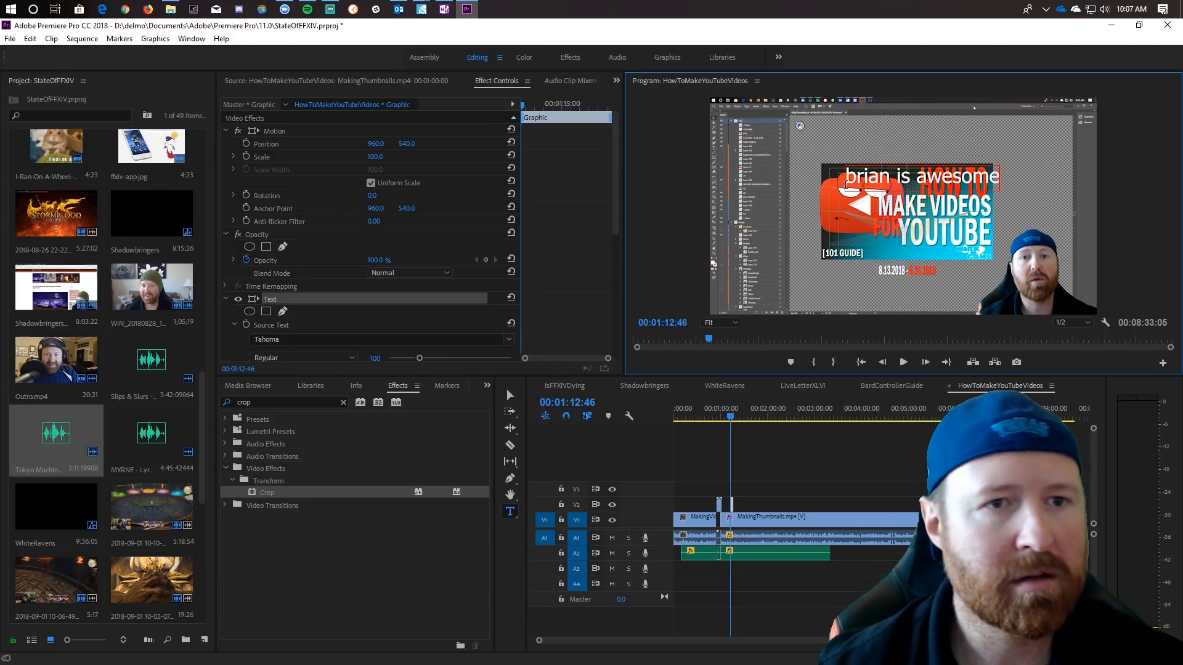
Set the text graphic to Tahoma Bold with centred alignment and enable its Shadow.
scroll(250, 331, down, 2)
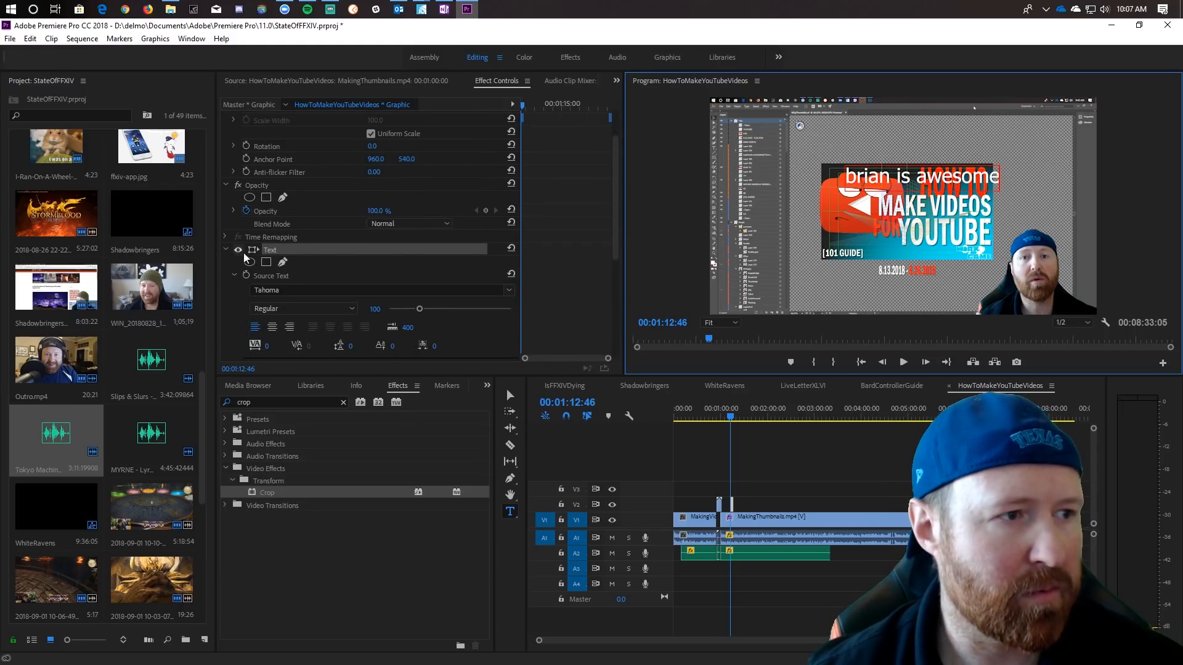
click(277, 309)
click(294, 337)
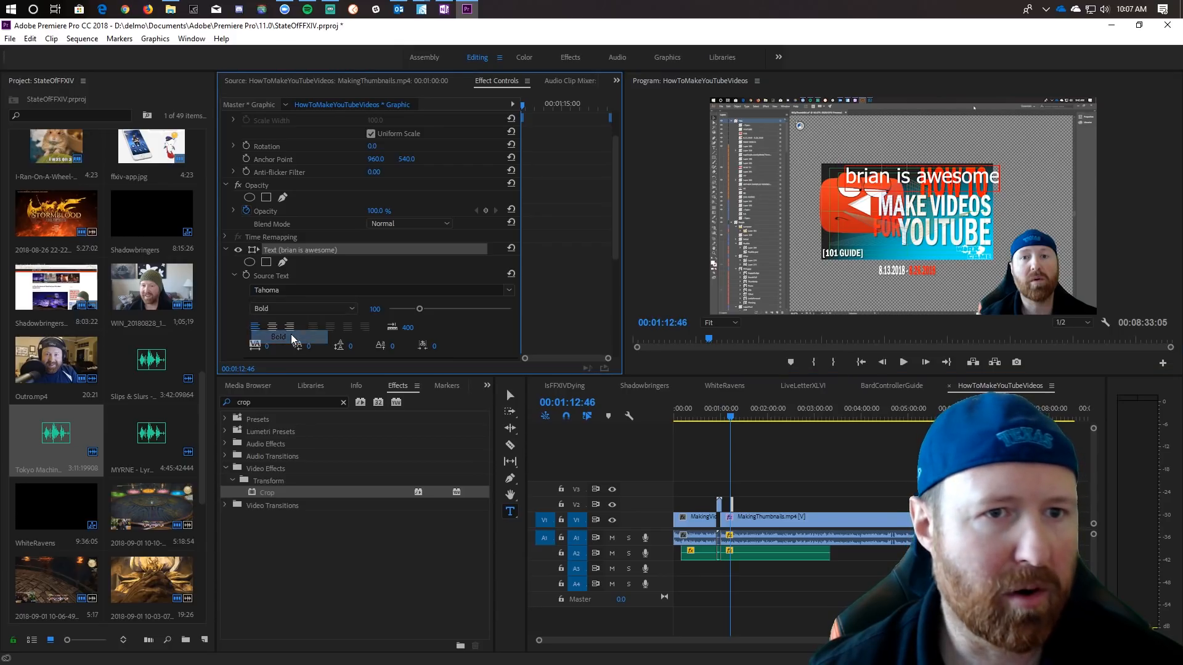
click(272, 327)
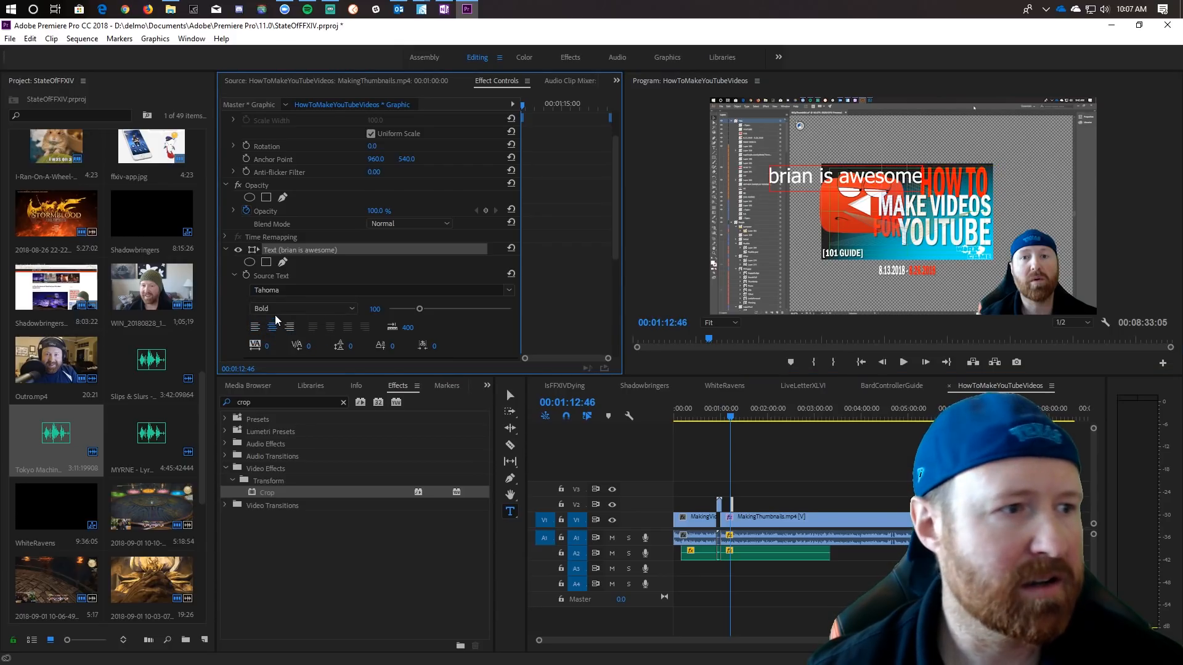
scroll(242, 316, down, 3)
click(254, 352)
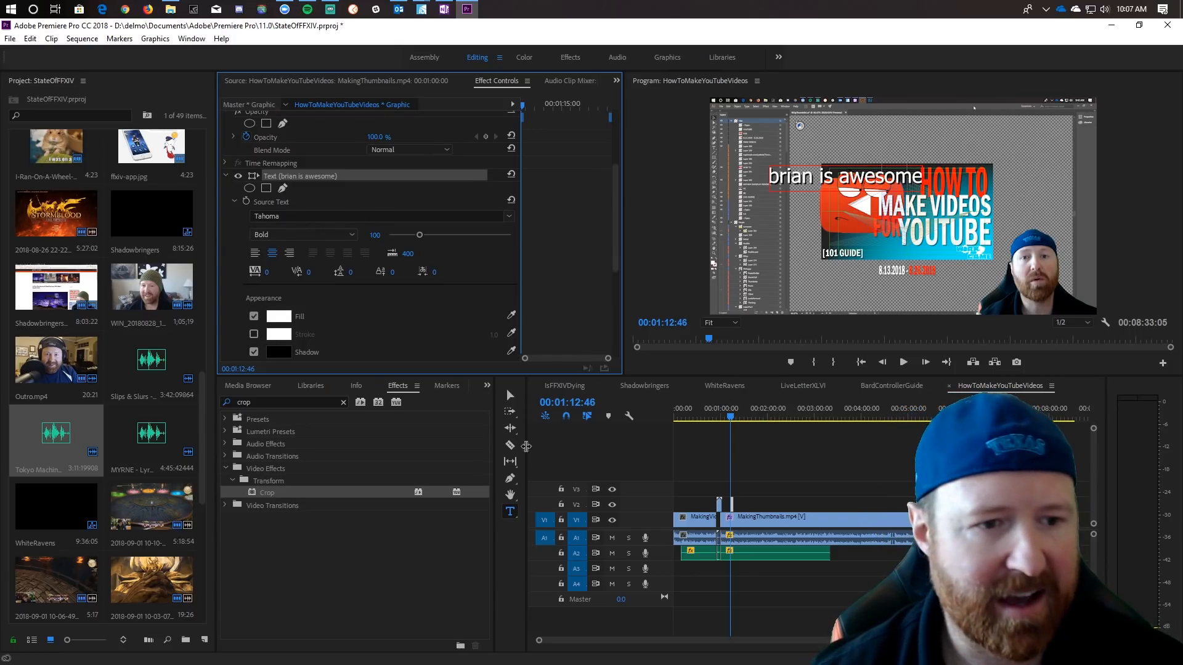
Apply the default video transition to the start of the text clip on V2 and play it back.
click(874, 609)
drag(1087, 640, 776, 637)
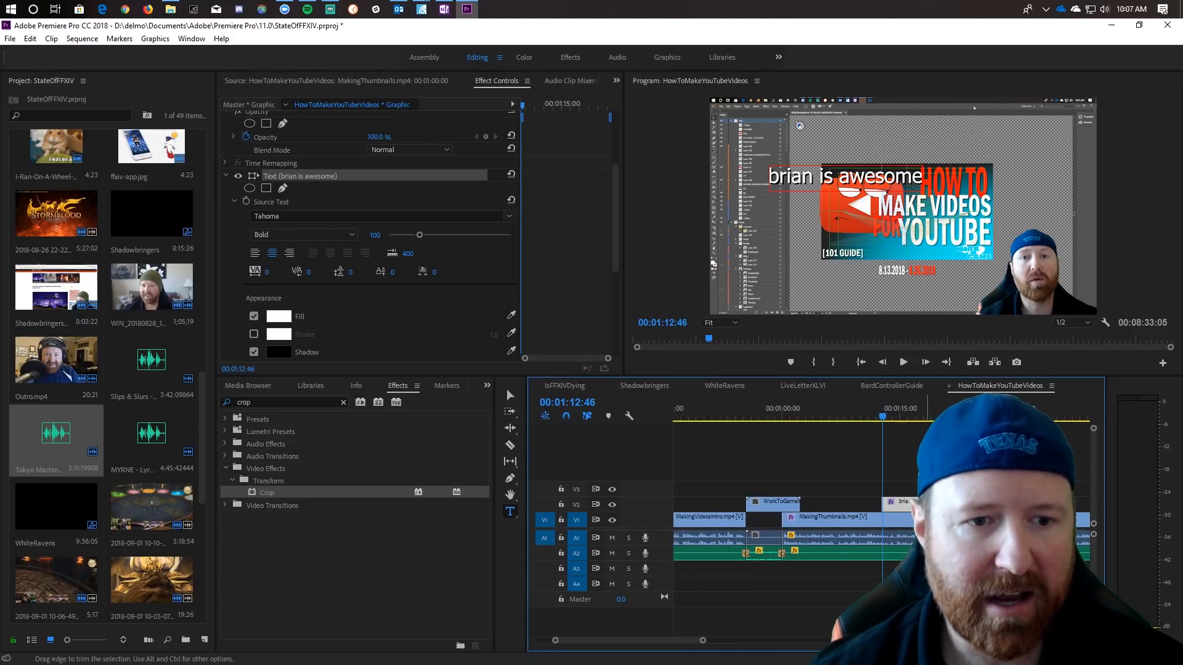
key(ctrl+c)
key(ctrl+d)
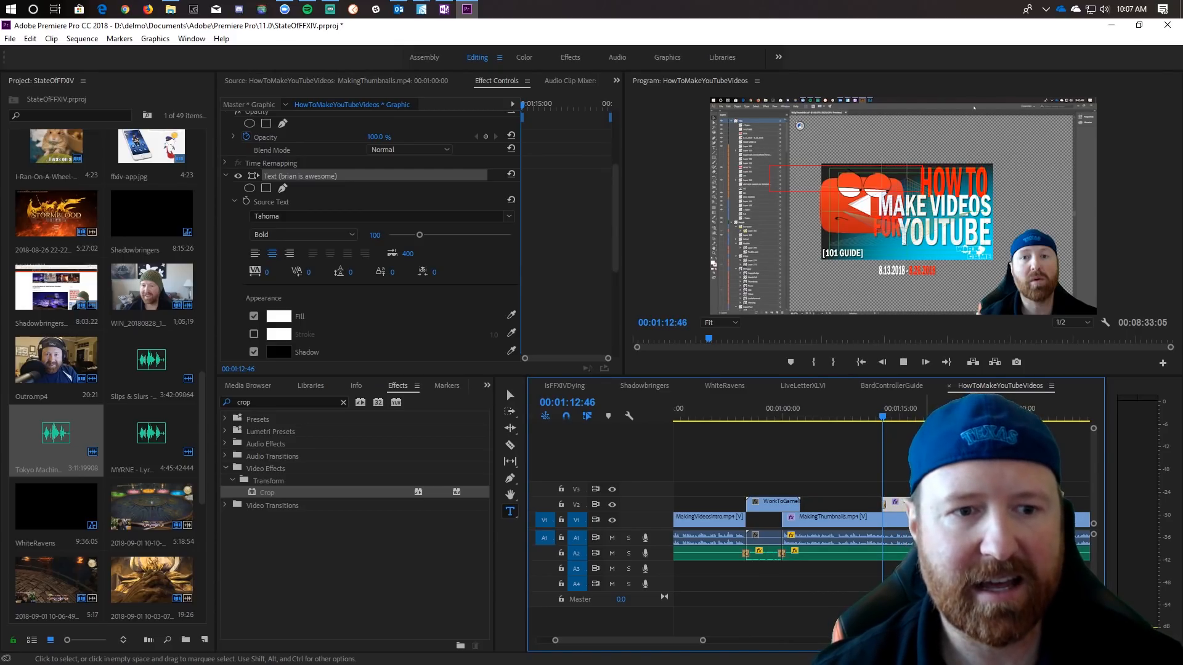
key(space)
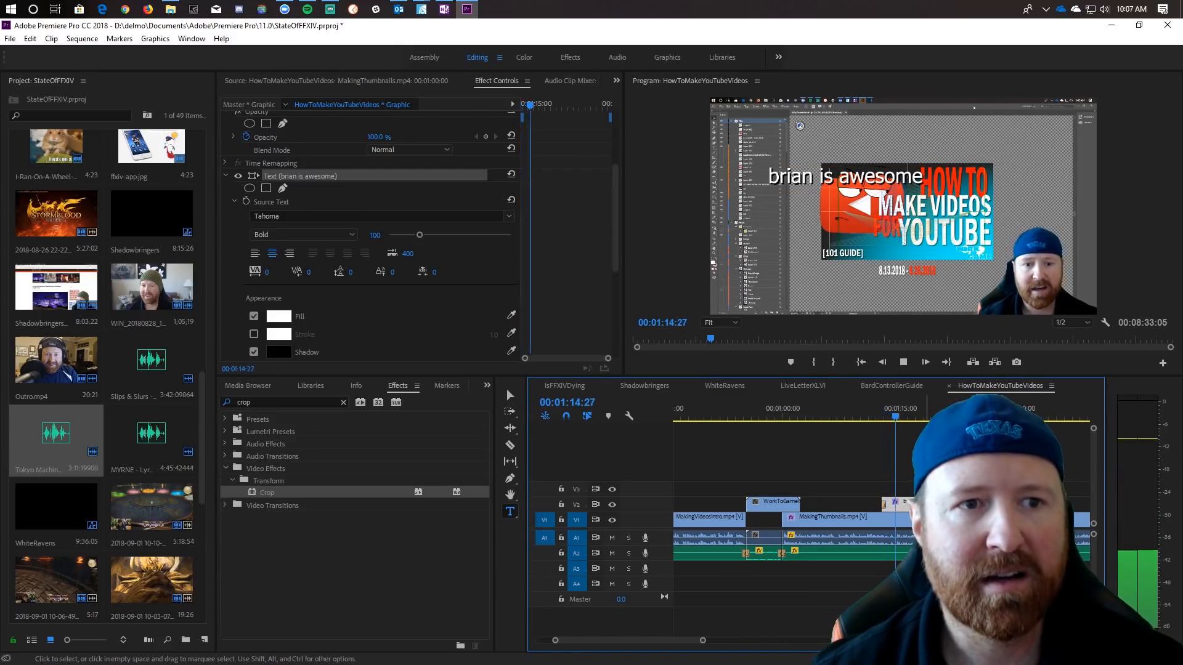
key(space)
Delete the text clip from track V2.
key(Delete)
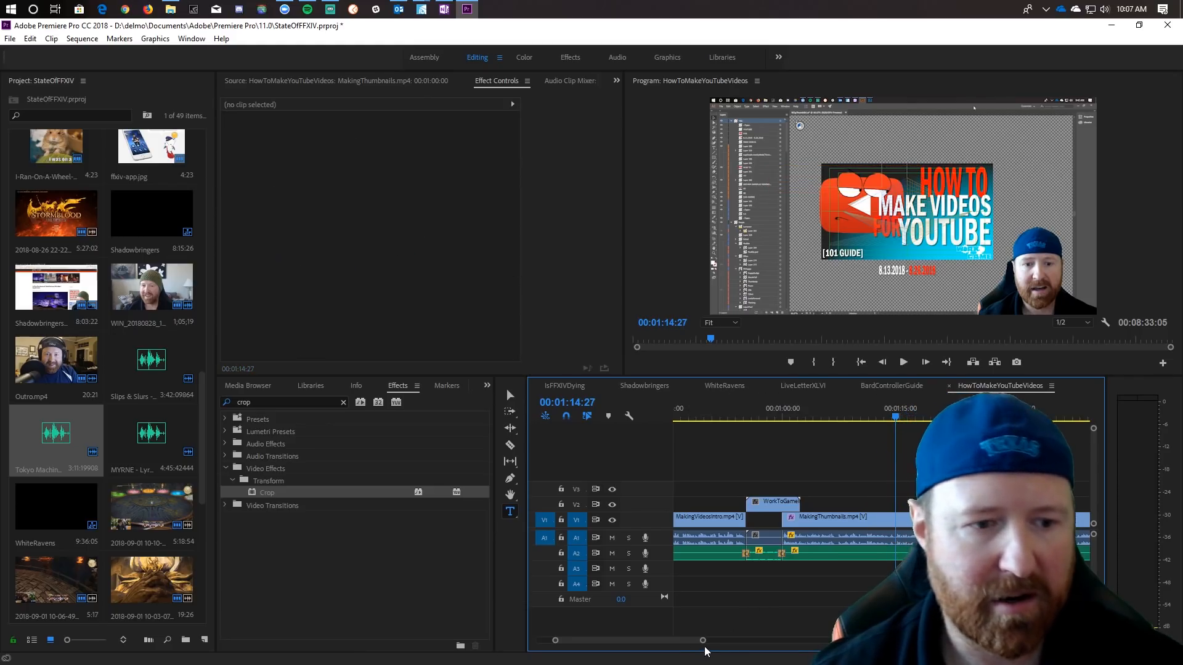
drag(703, 641, 873, 642)
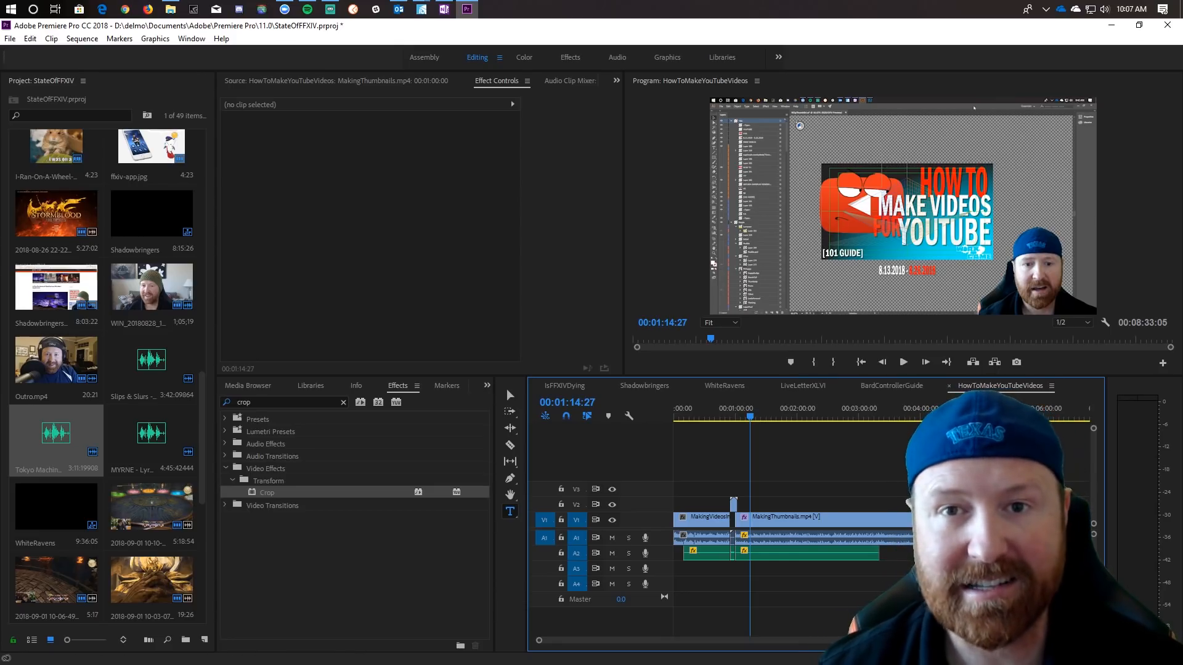
key(minus)
key(minus)
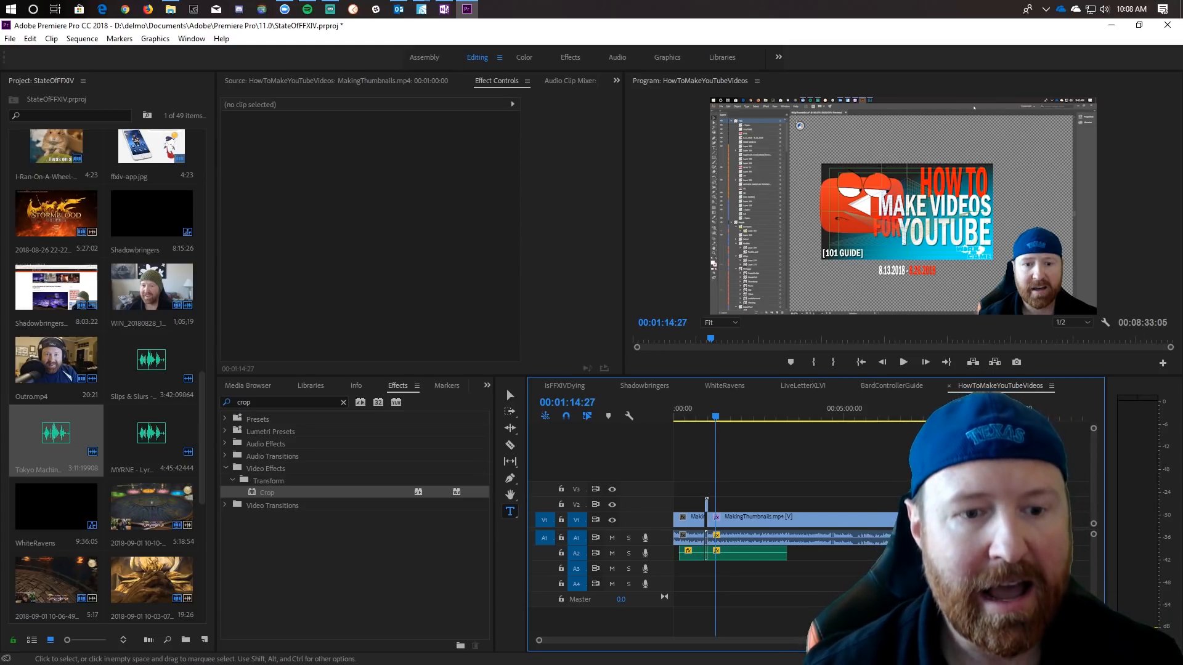
key(minus)
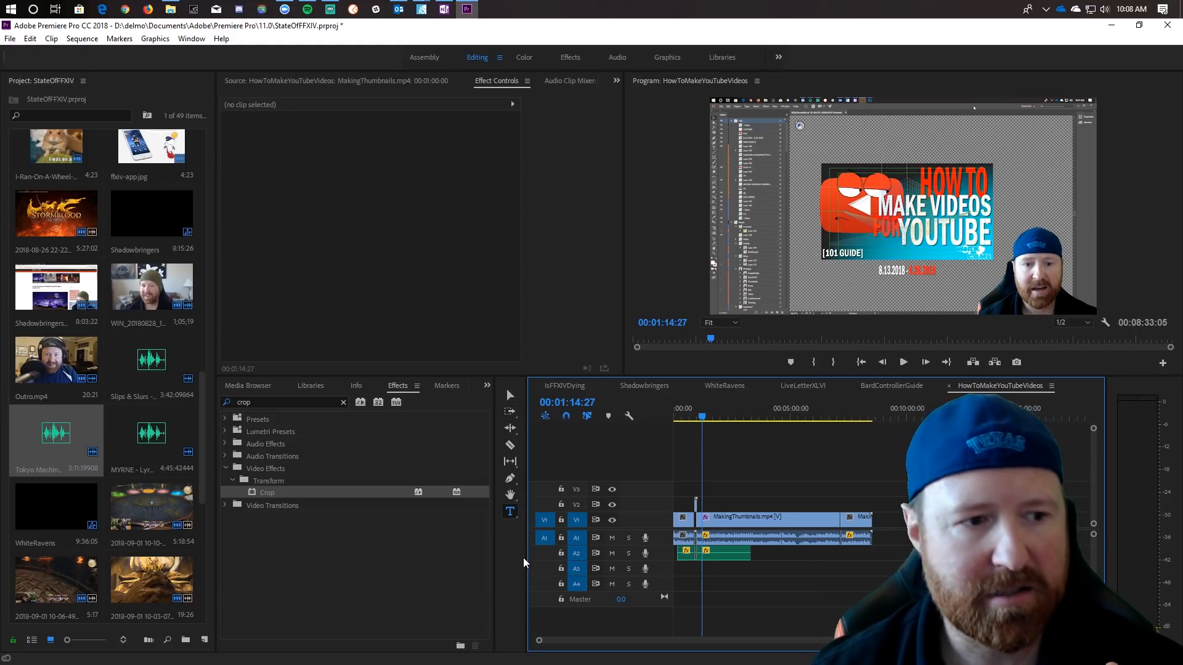
Cut MakingThumbnails.mp4 at about 00:01:30:00 and 00:01:41:10, and move the section between the cuts to V2 with its audio on A4.
click(510, 443)
drag(552, 640, 723, 641)
click(759, 518)
click(796, 517)
key(v)
drag(781, 516, 785, 585)
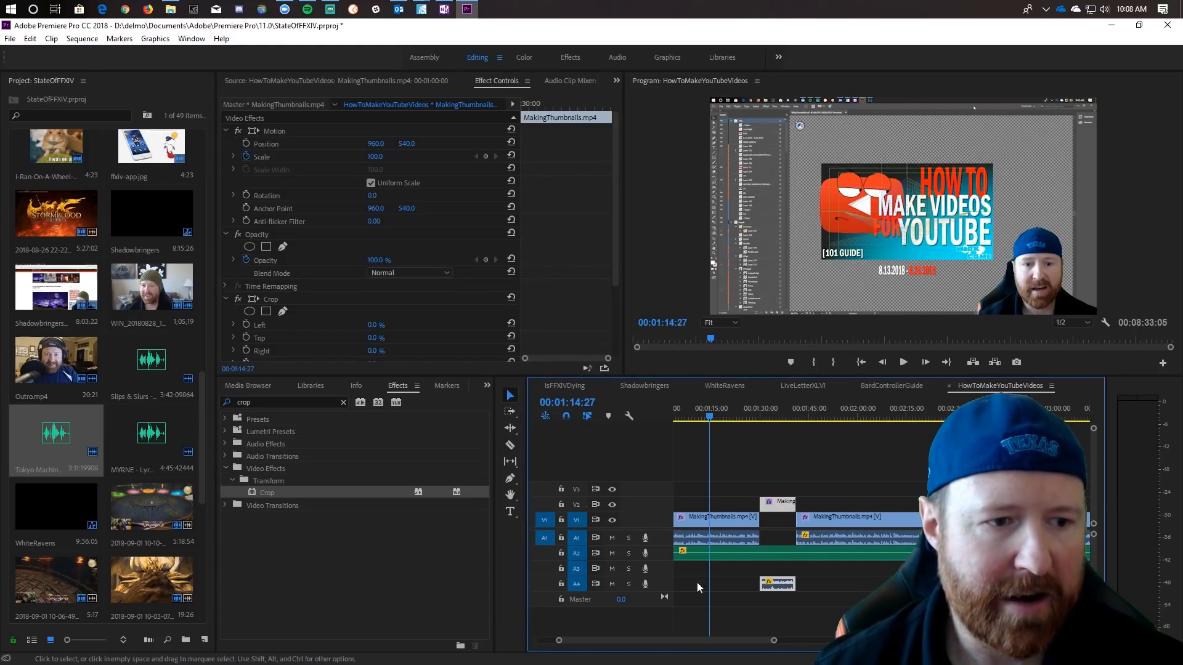
Mute track A4 and hide track V2.
click(612, 584)
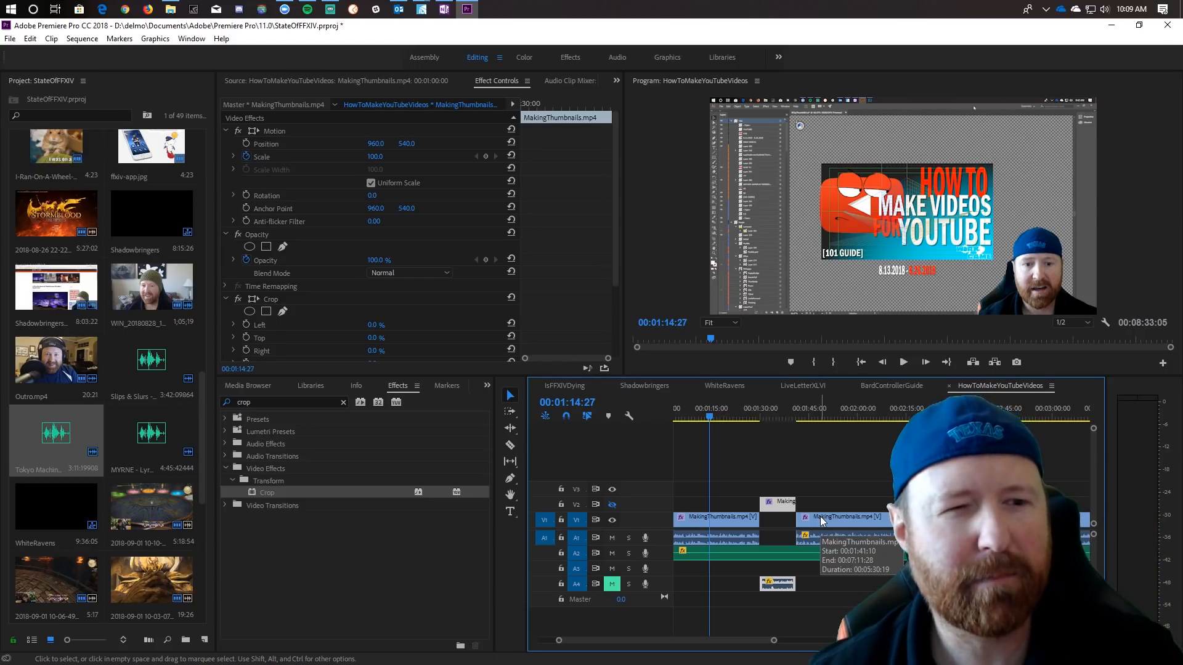
Try moving the cut-out section beyond the end of the sequence, and undo the move and the preceding cuts.
drag(774, 640, 985, 641)
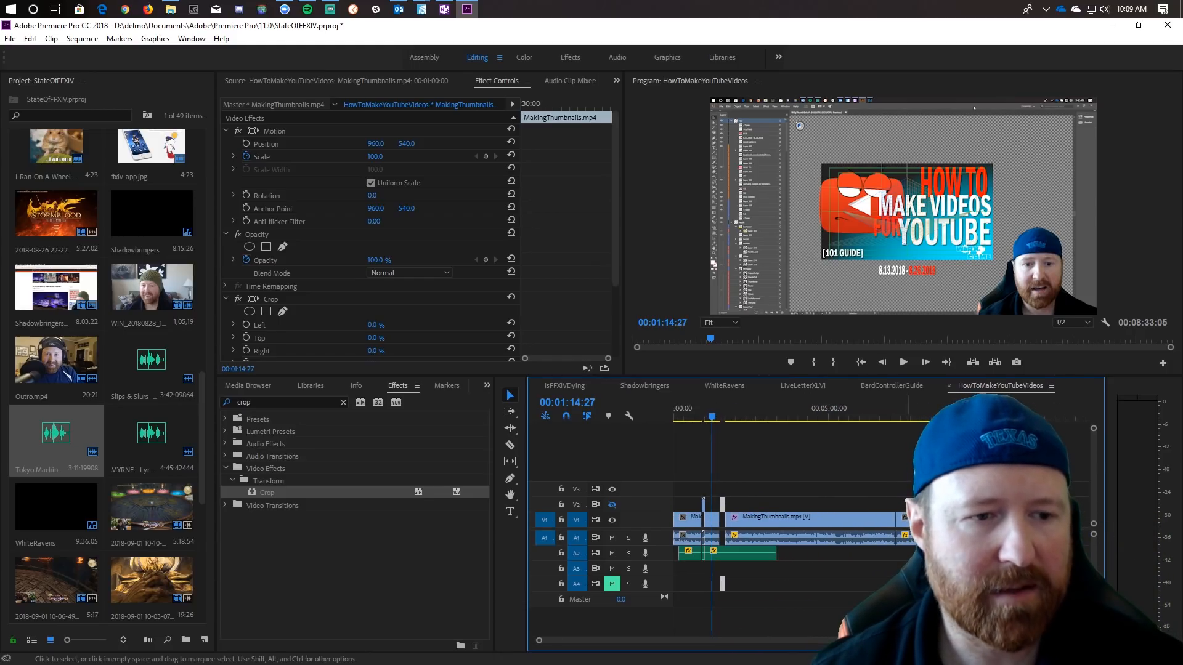
drag(723, 506, 971, 506)
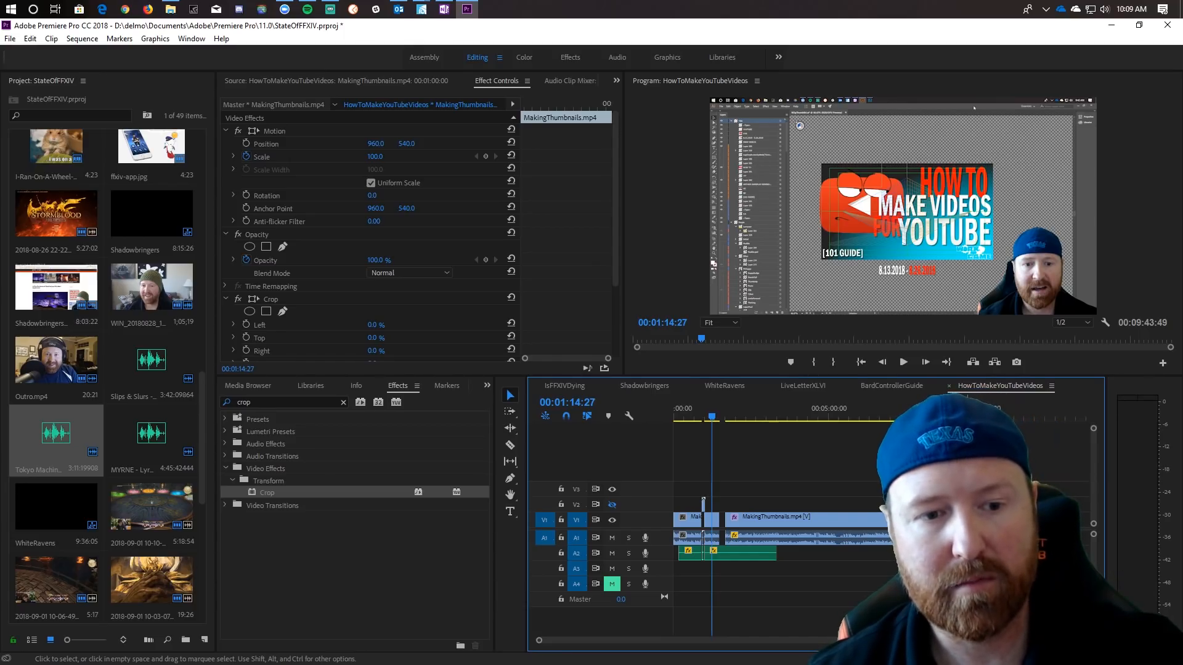
key(ctrl+z)
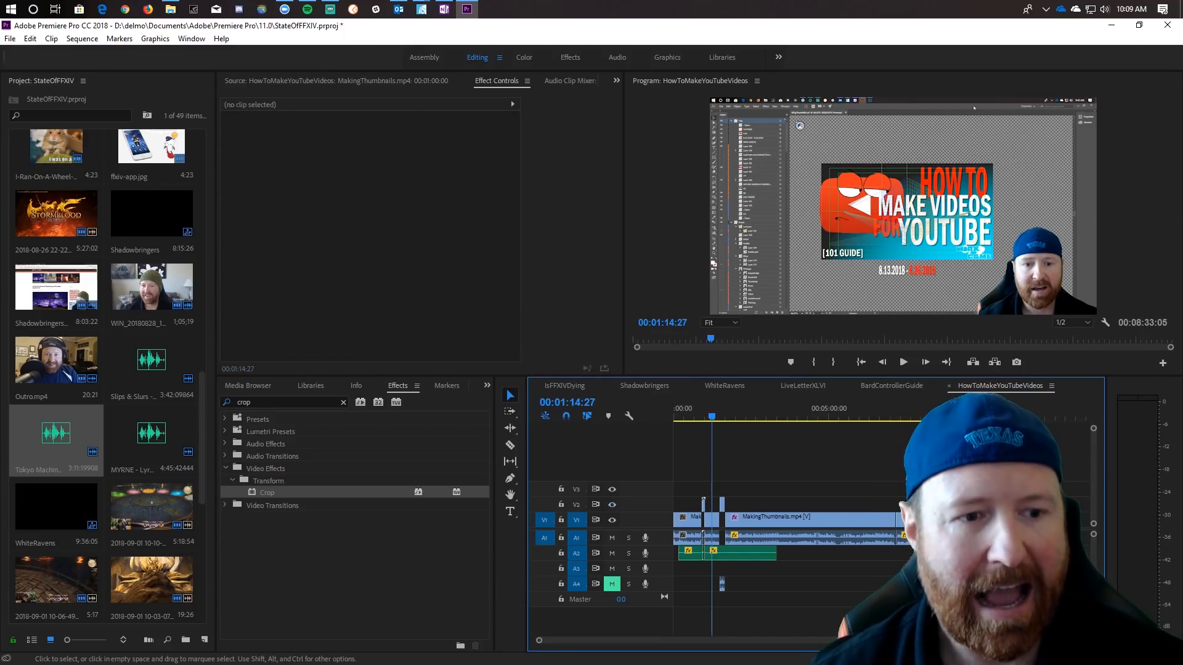
key(ctrl+z)
key(ctrl+z)
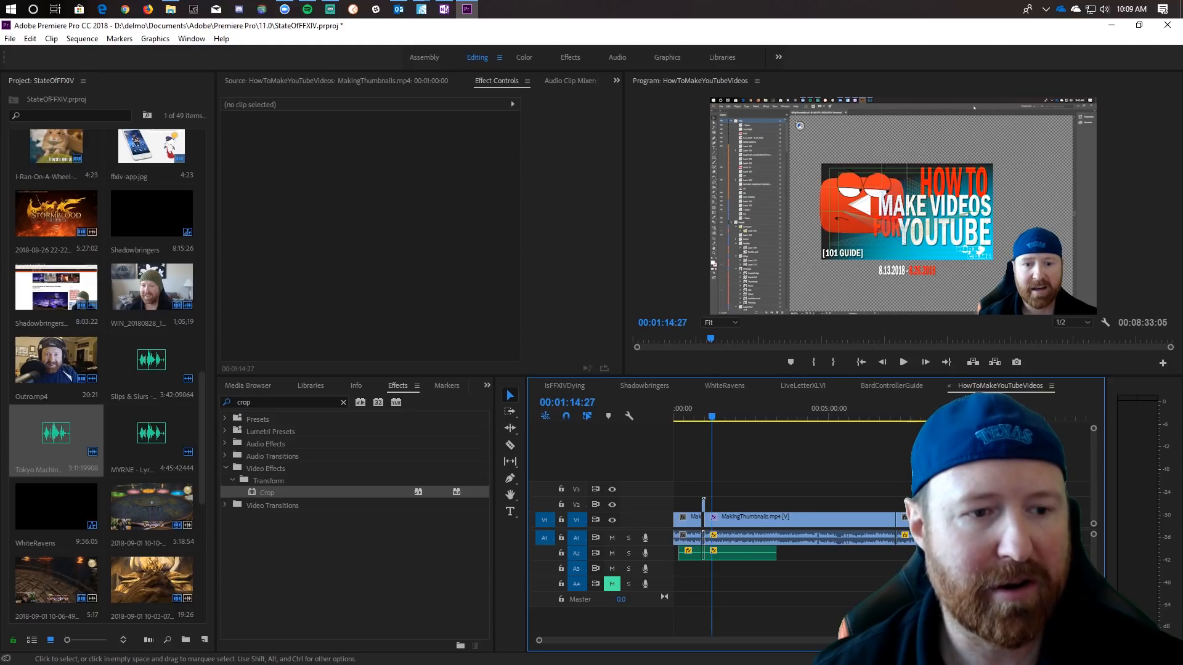
Open the media export settings for the HowToMakeYouTubeVideos sequence and choose the YouTube 2 Pass preset.
key(minus)
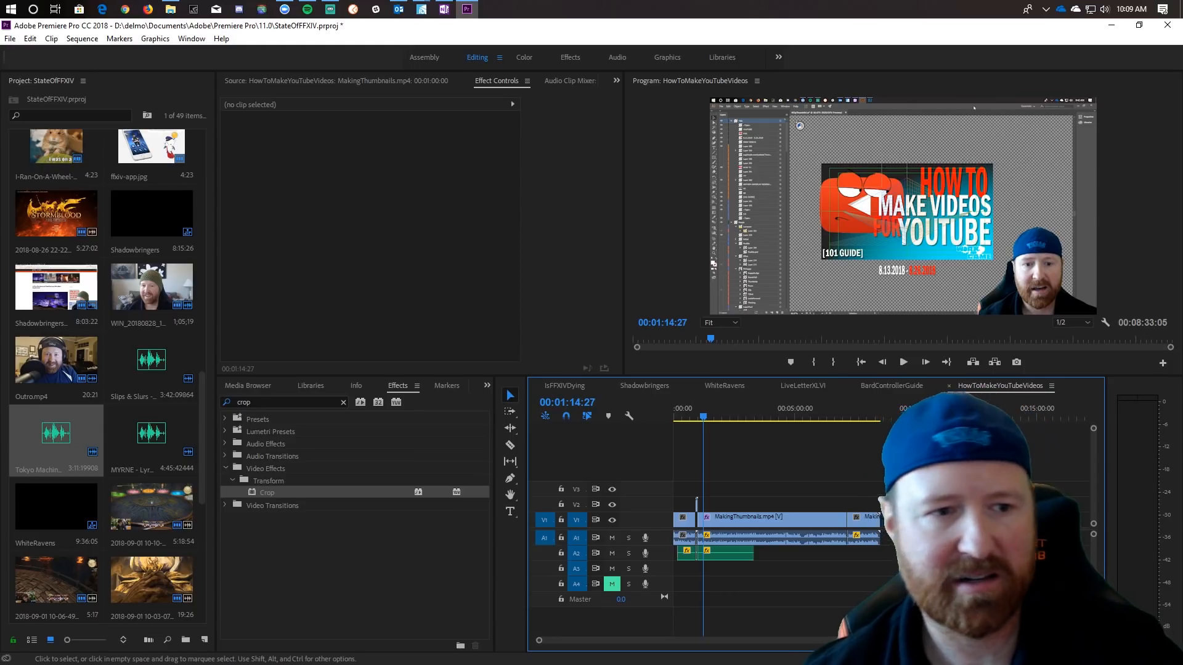
click(10, 39)
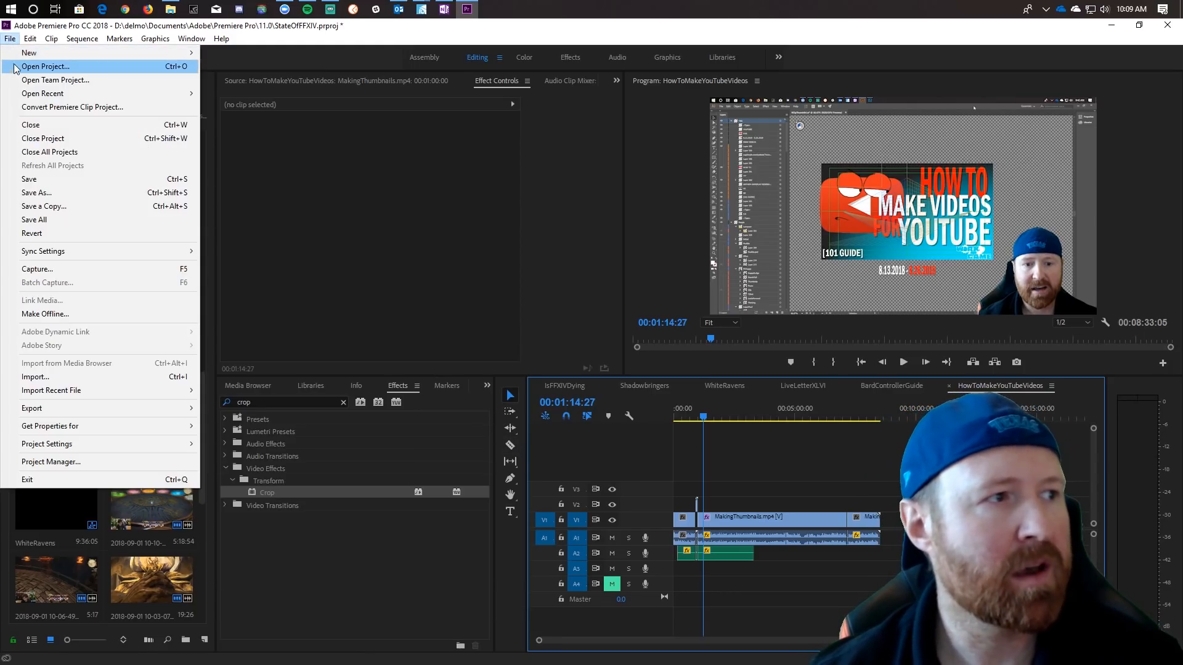
mouse_move(66, 410)
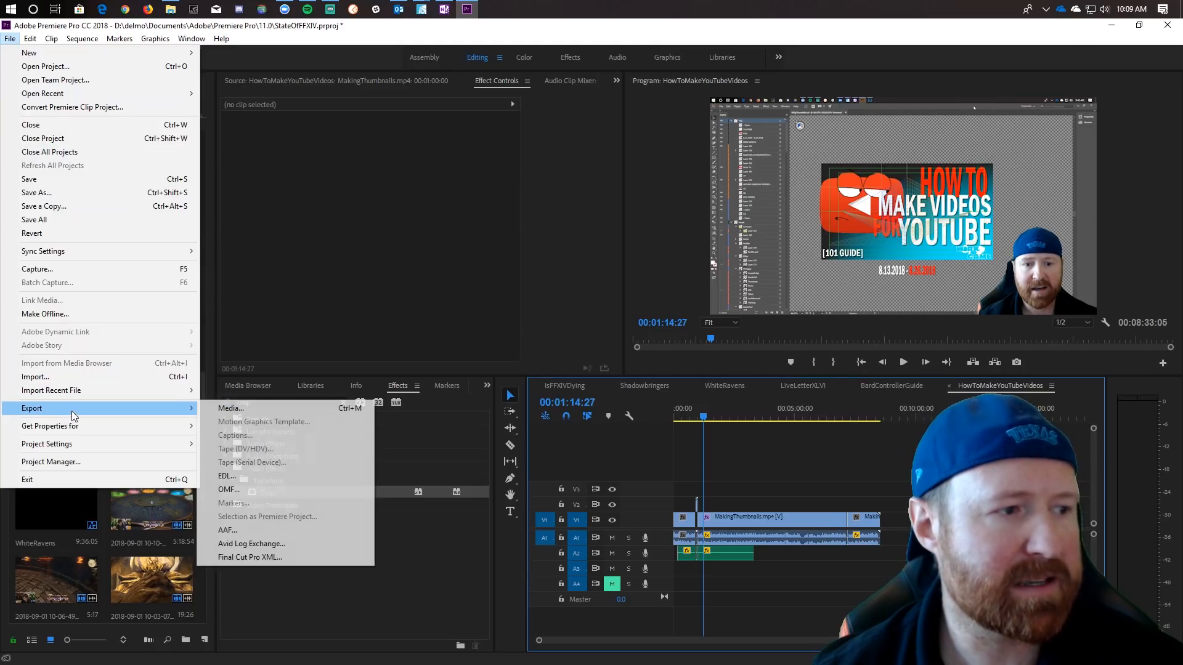
click(243, 412)
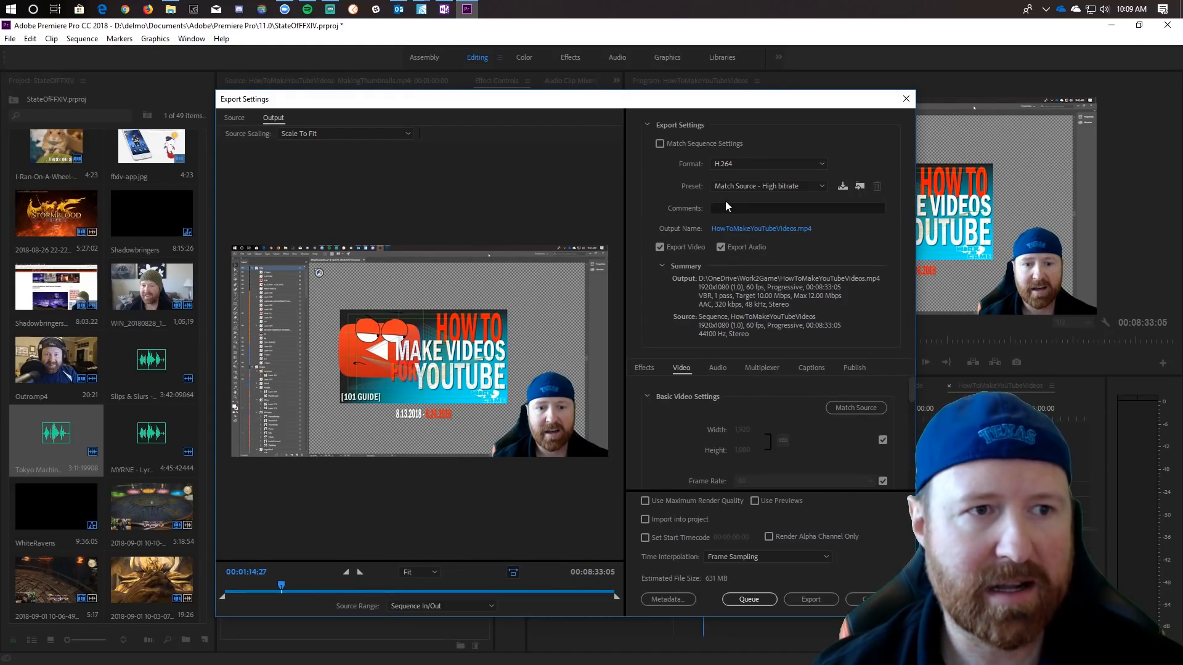
click(756, 187)
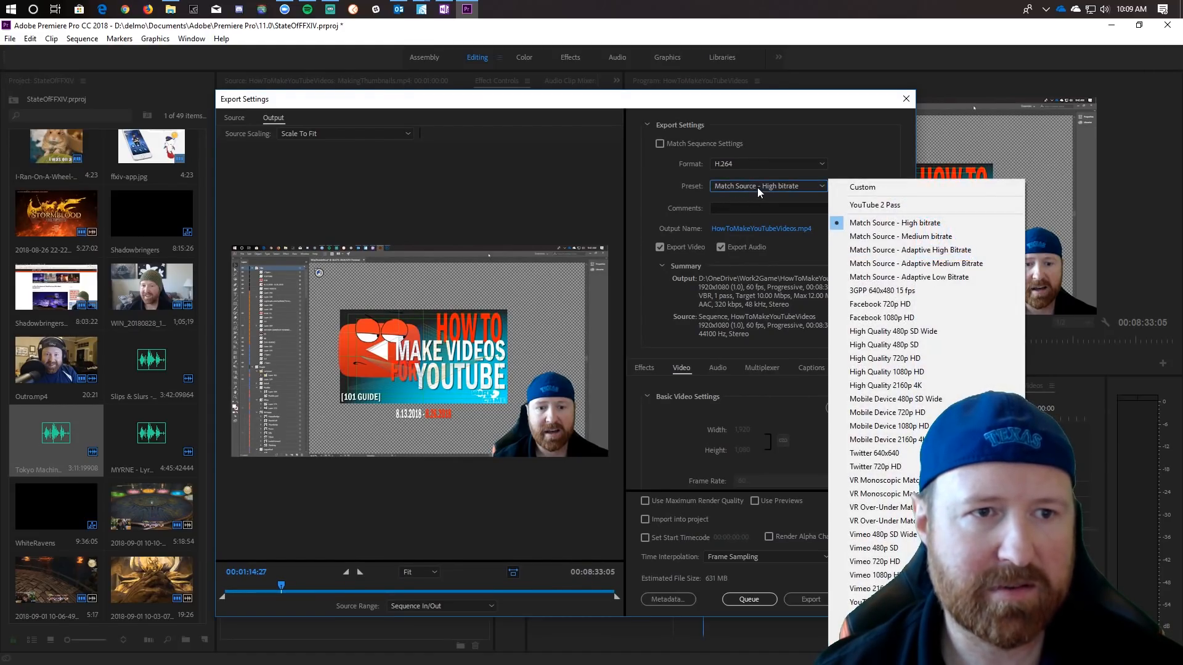
click(856, 204)
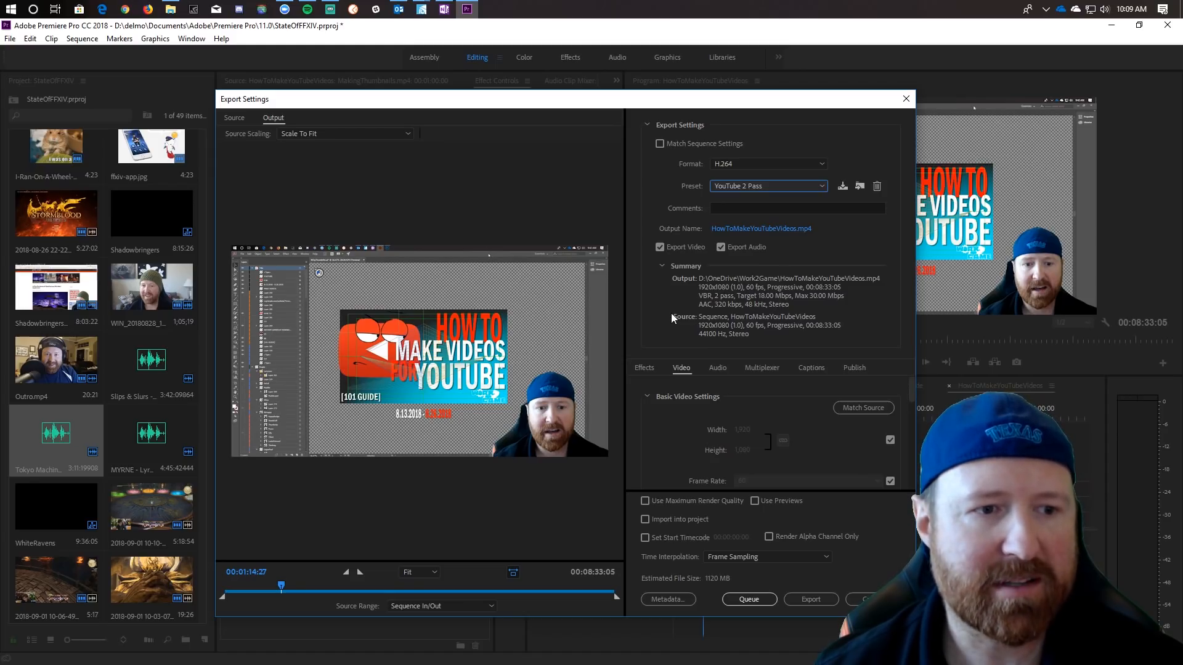
Review the basic video and bitrate settings of the YouTube 2 Pass export preset.
scroll(682, 409, down, 2)
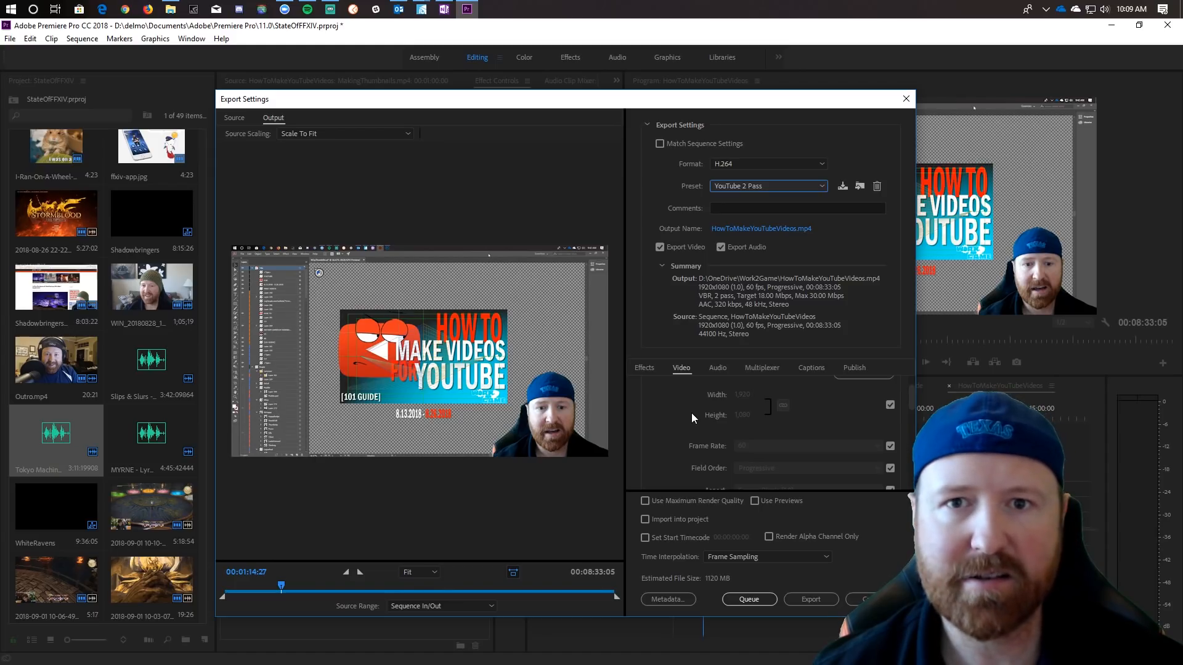
scroll(691, 418, down, 1)
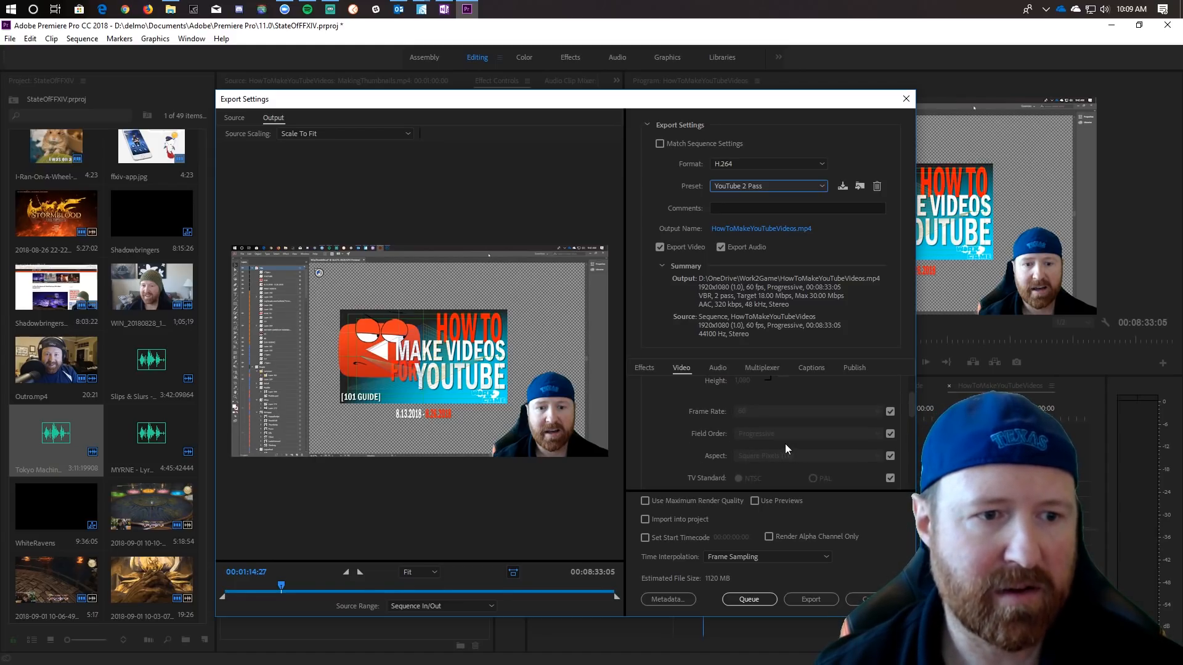
scroll(682, 430, down, 3)
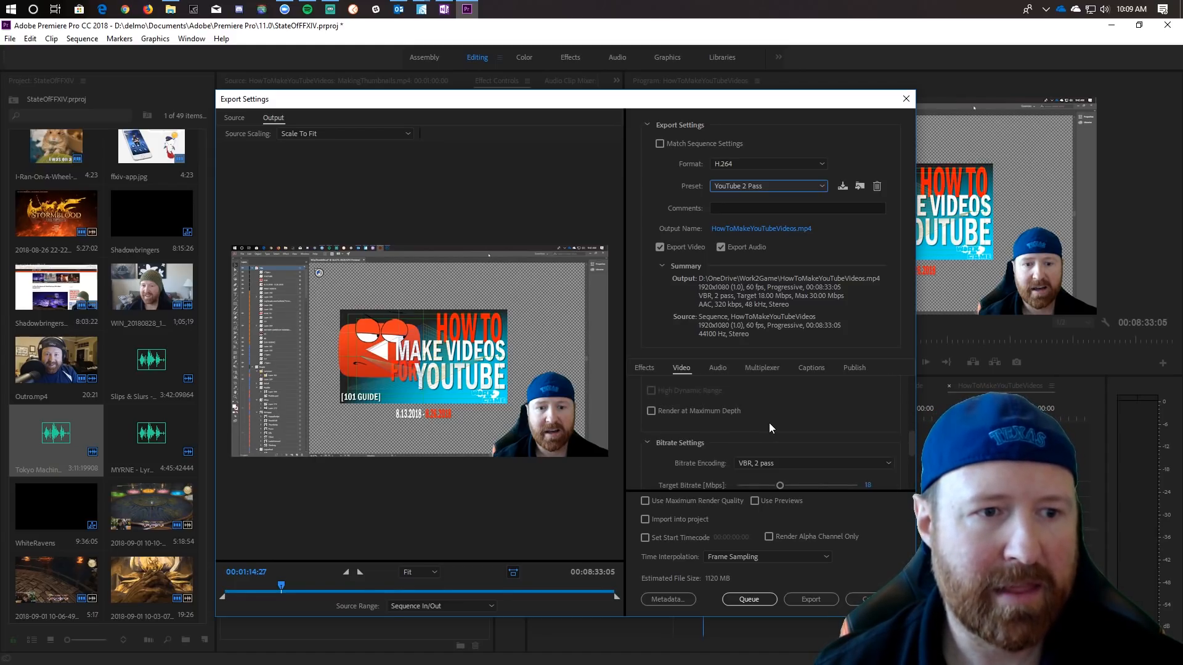
scroll(762, 412, up, 3)
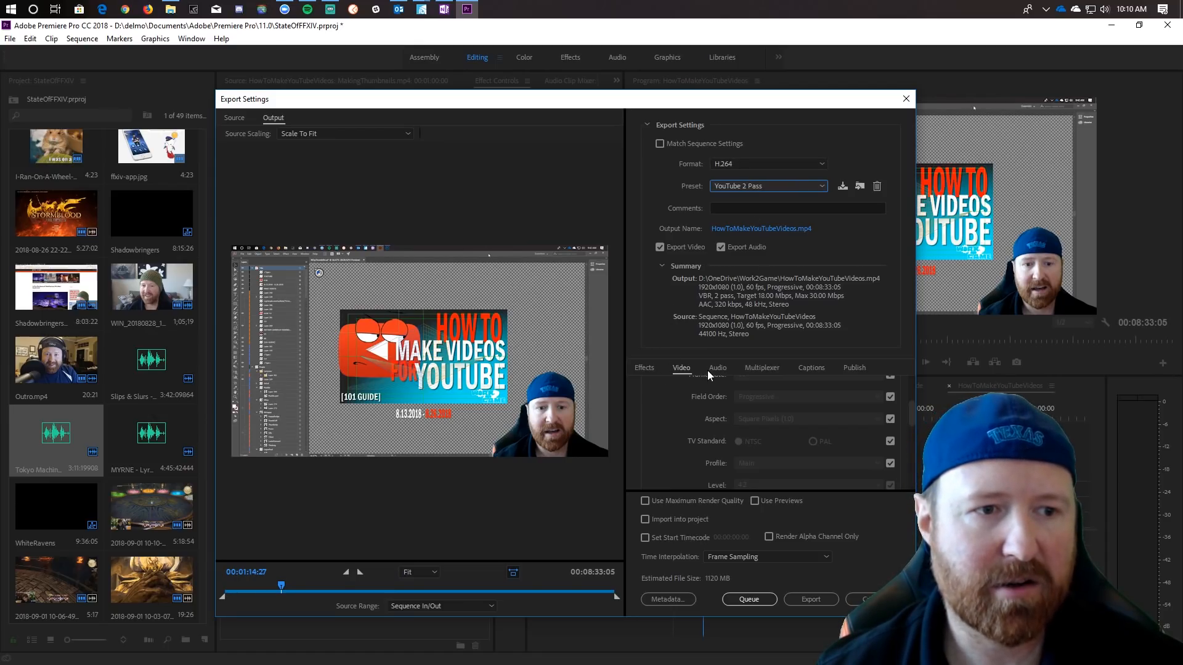
Examine the bitrate, advanced and VR video export settings, and view the output file's save location without changing it.
scroll(685, 395, down, 4)
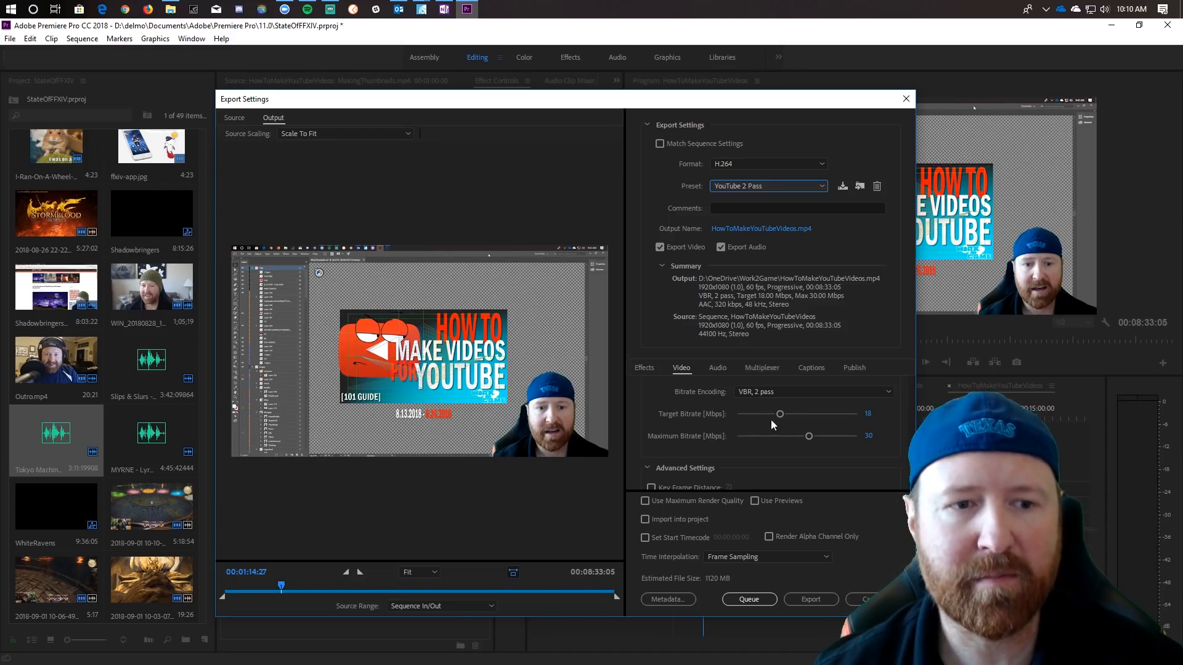
scroll(847, 435, down, 3)
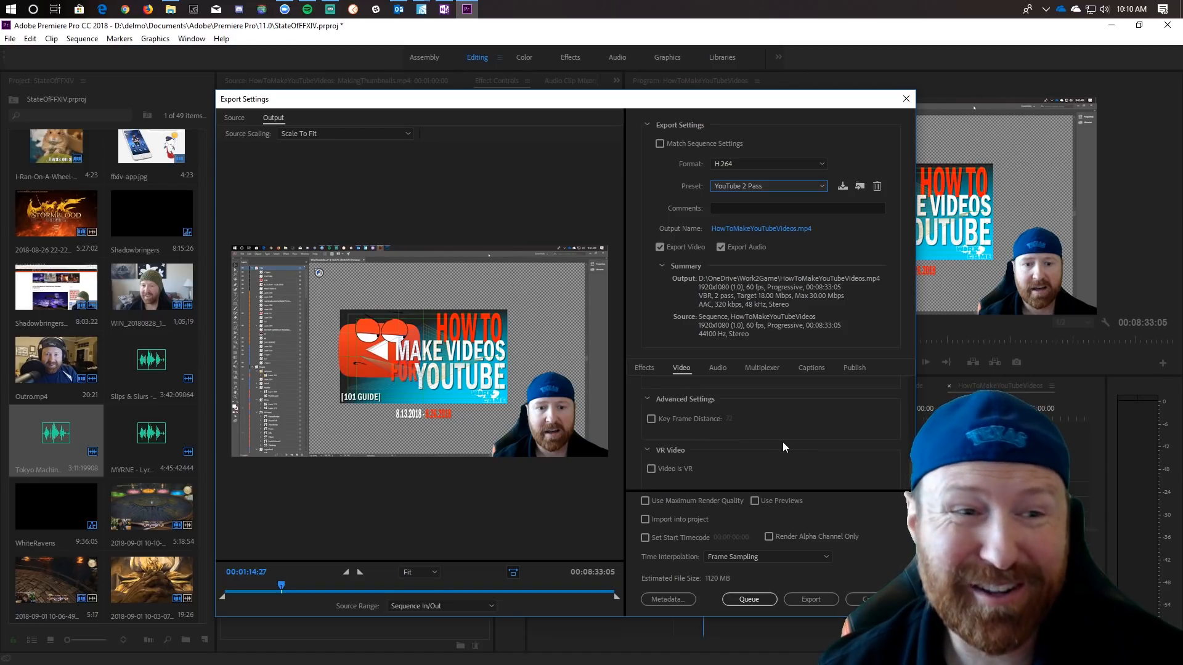
scroll(782, 442, up, 6)
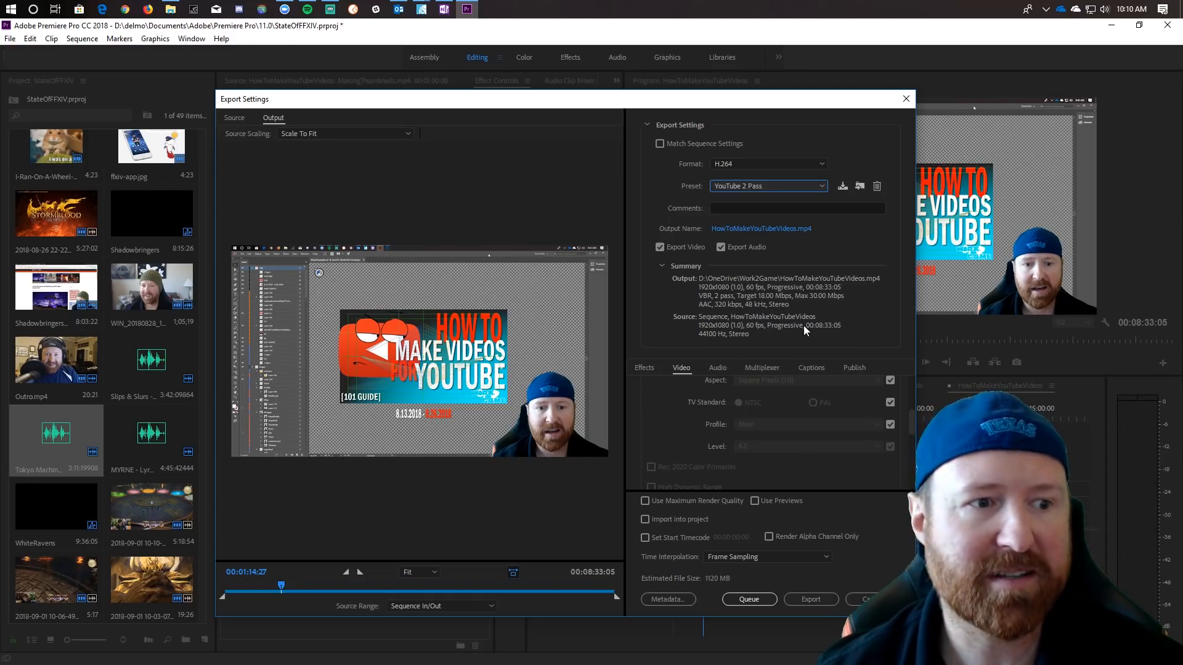
click(746, 230)
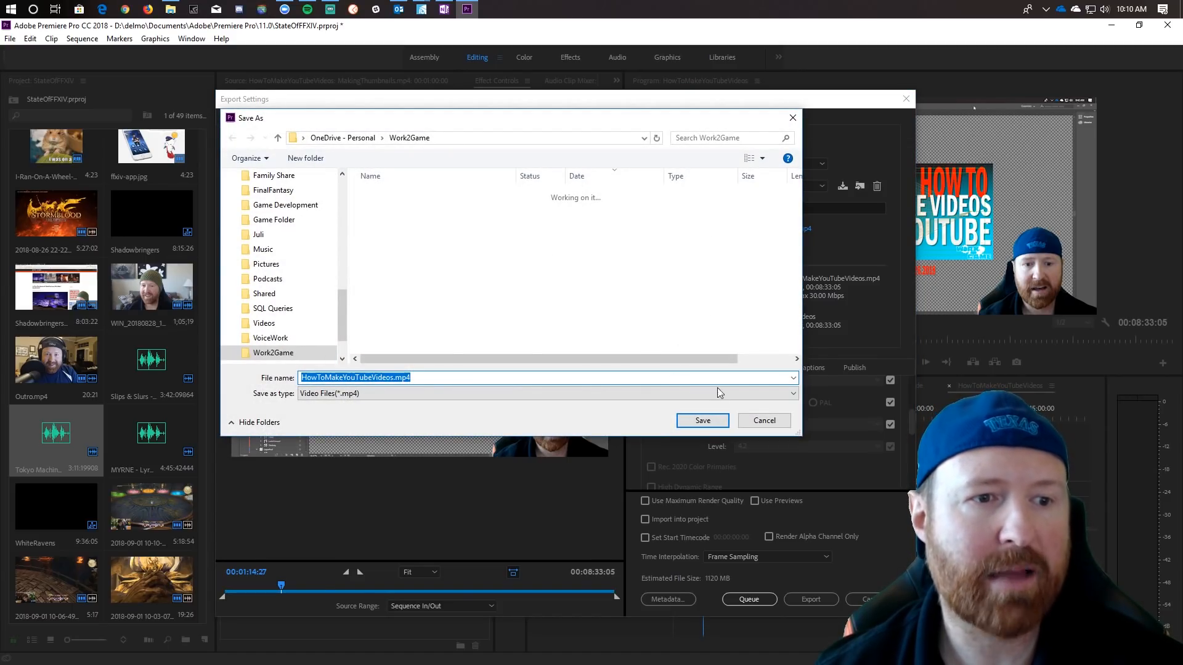
click(764, 424)
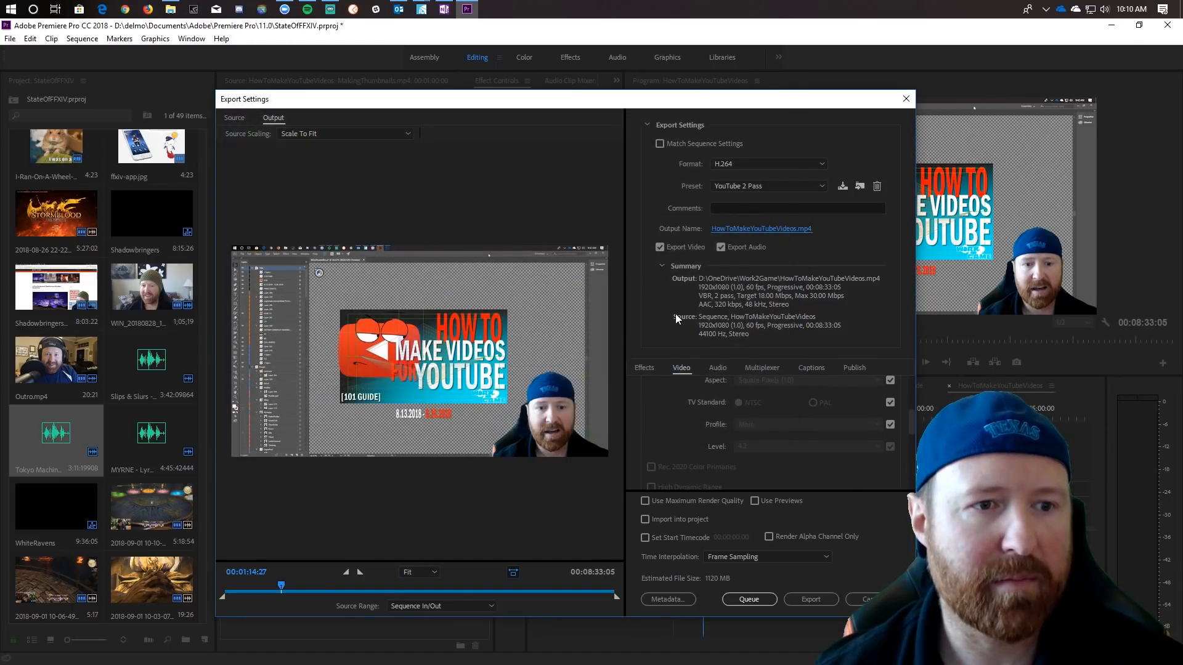
Review the audio format, codec and bitrate export settings, and close the export settings without exporting.
click(716, 366)
scroll(699, 400, down, 3)
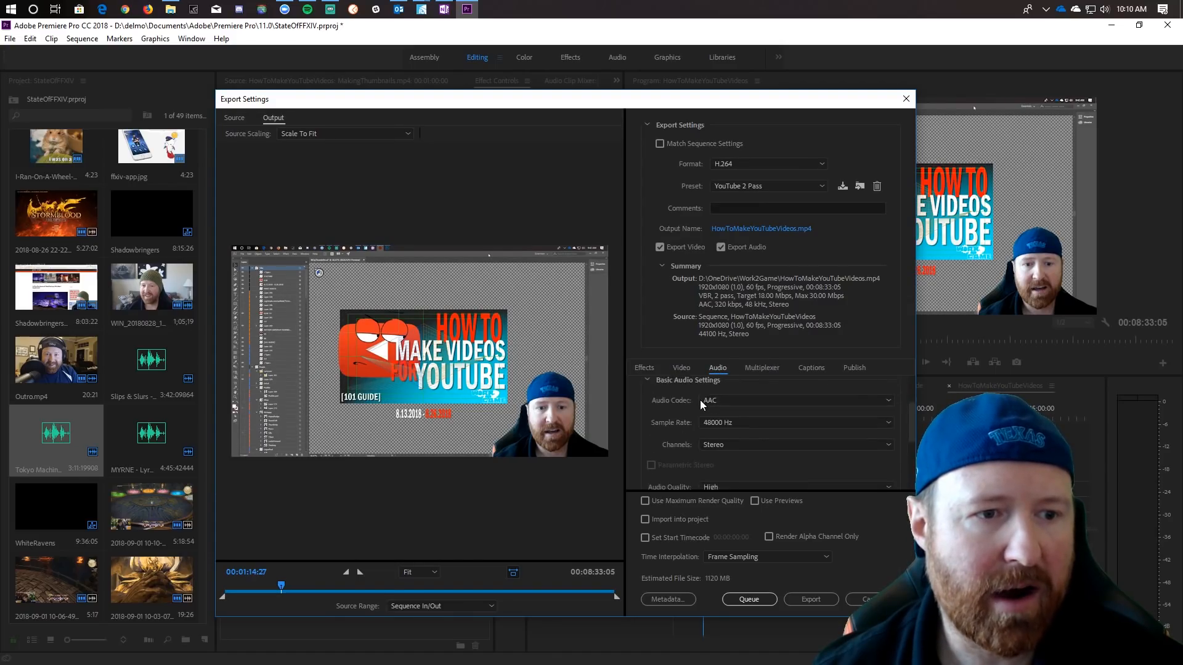
scroll(664, 417, down, 3)
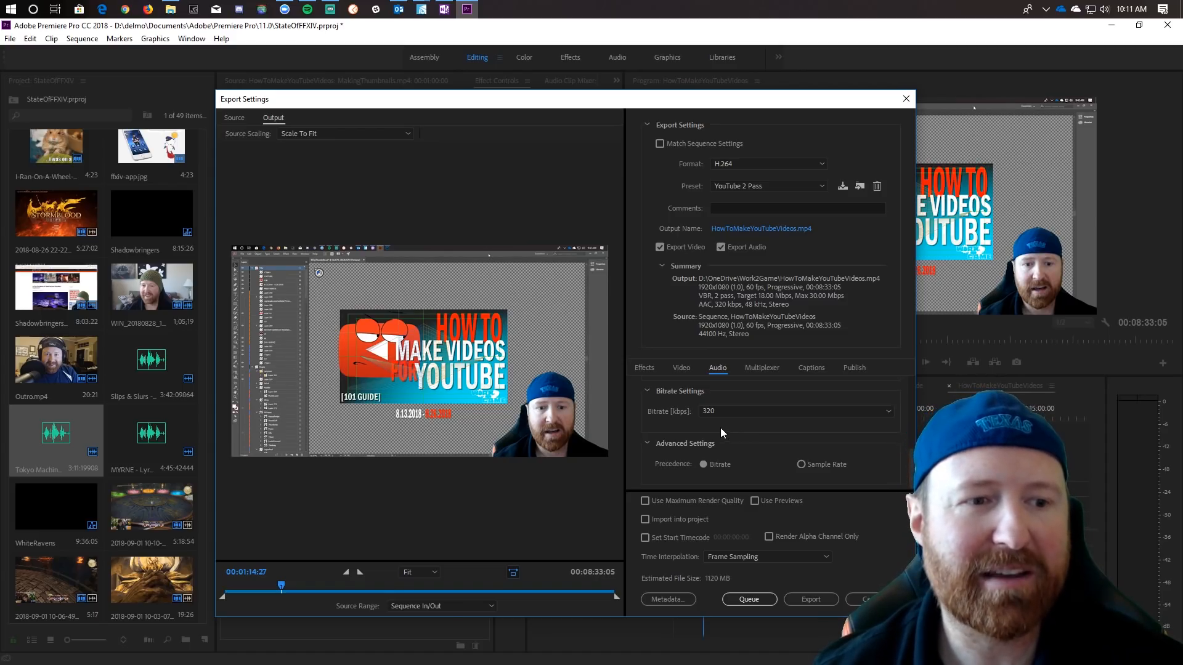
scroll(641, 422, up, 5)
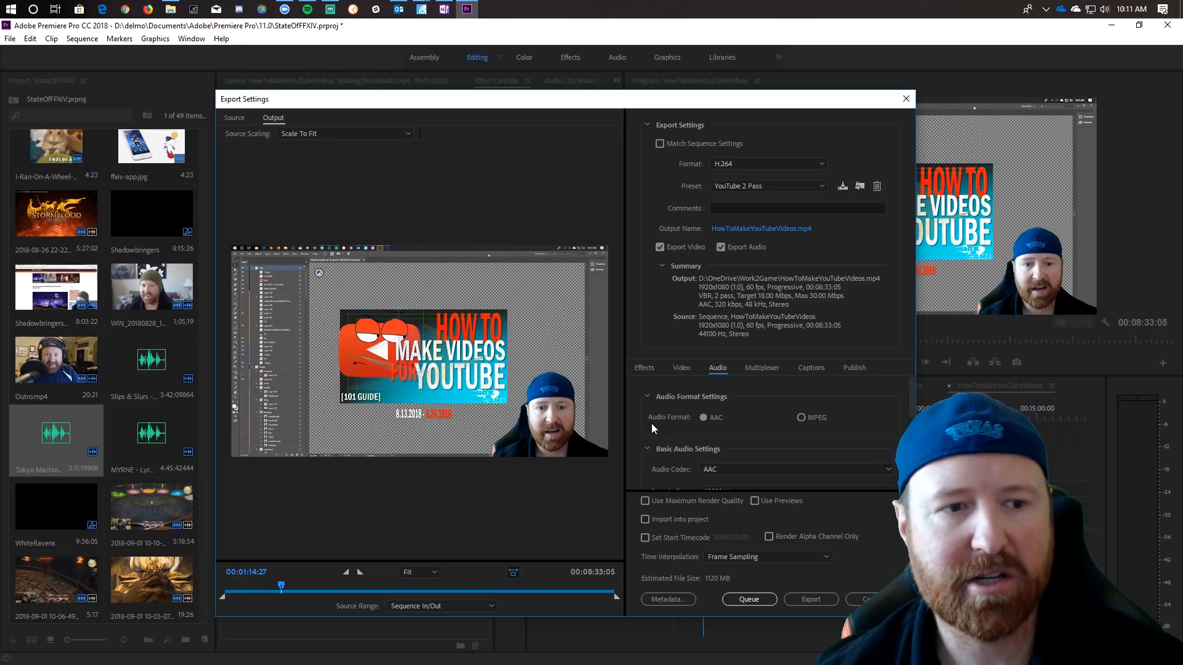
click(677, 368)
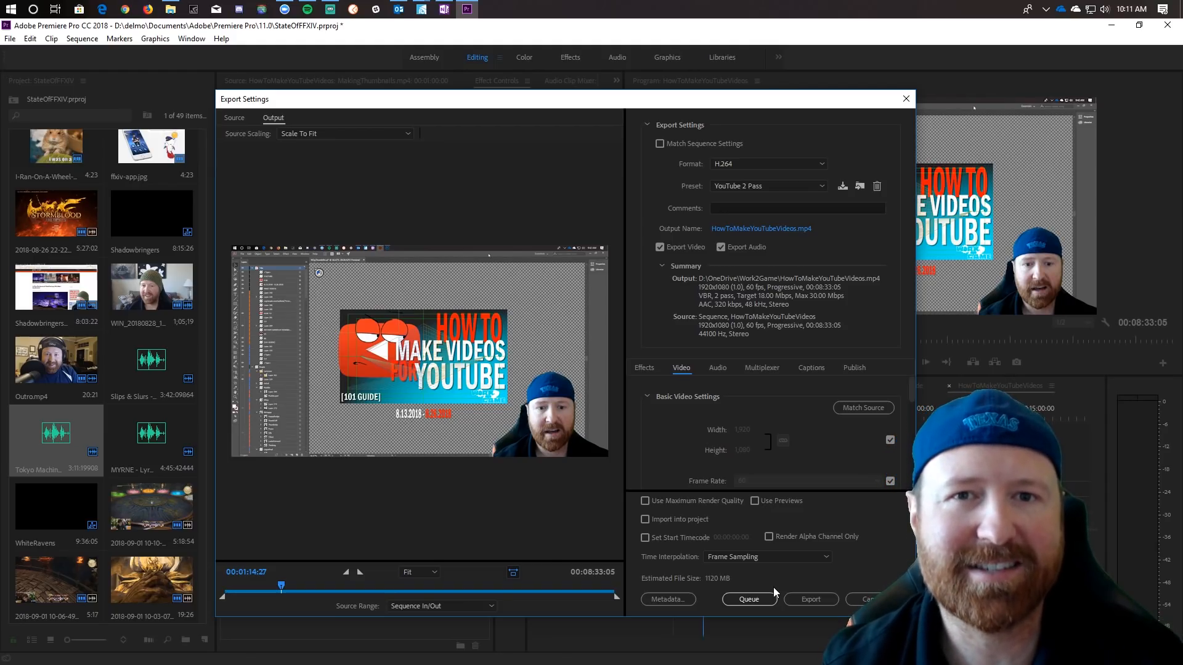
click(903, 99)
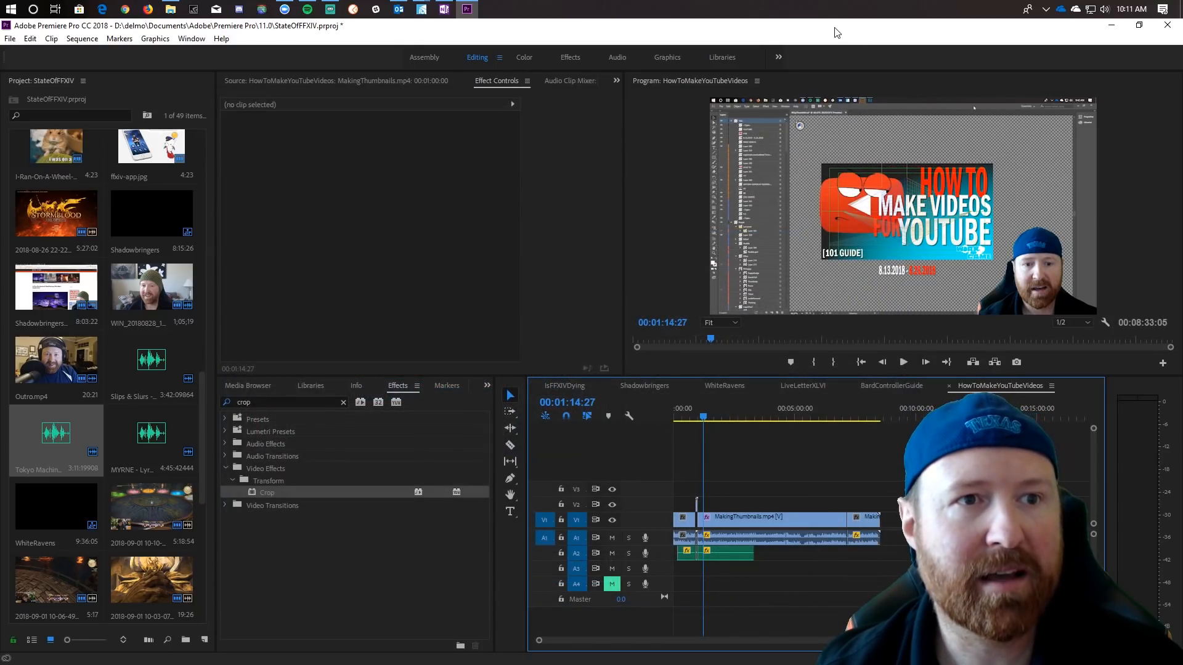